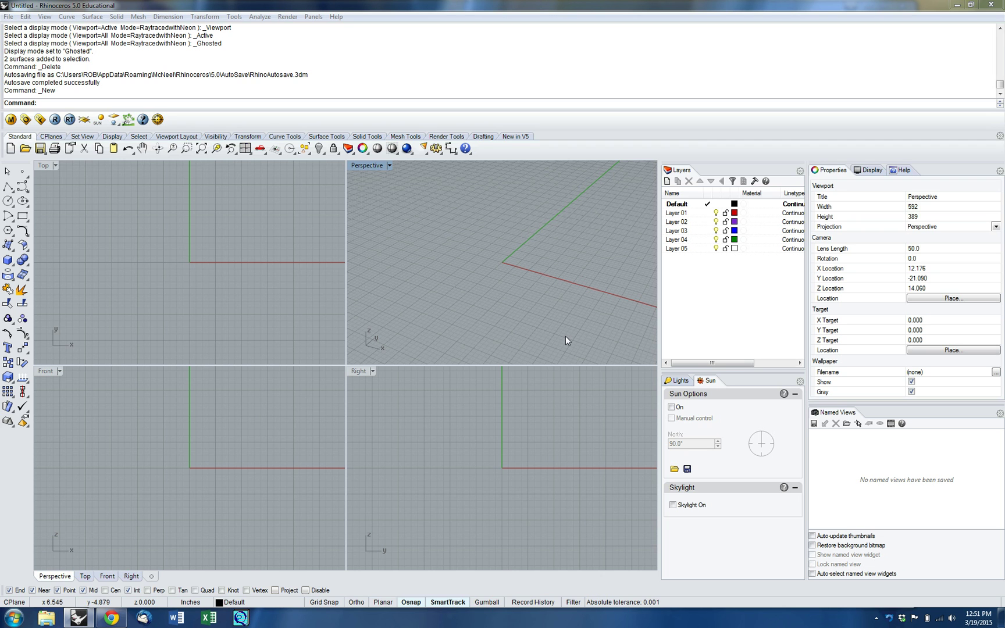
- Switch to Chrome and download 2015_ARCH541-01_Field-and-Object-Surface-Generator.gh from the course blog's GH page
left_click(111, 619)
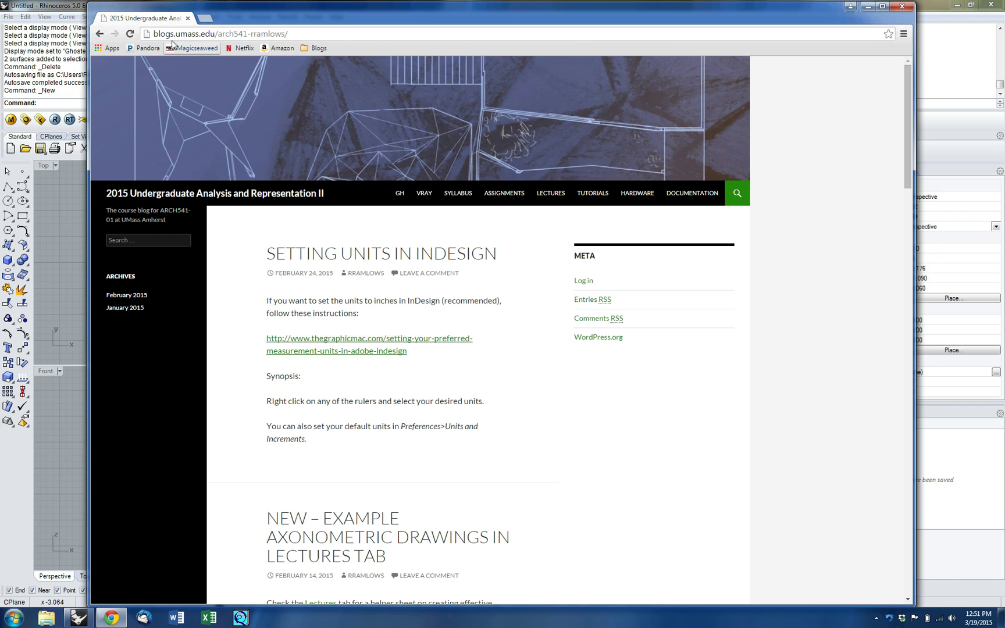
left_click(343, 34)
left_click(714, 375)
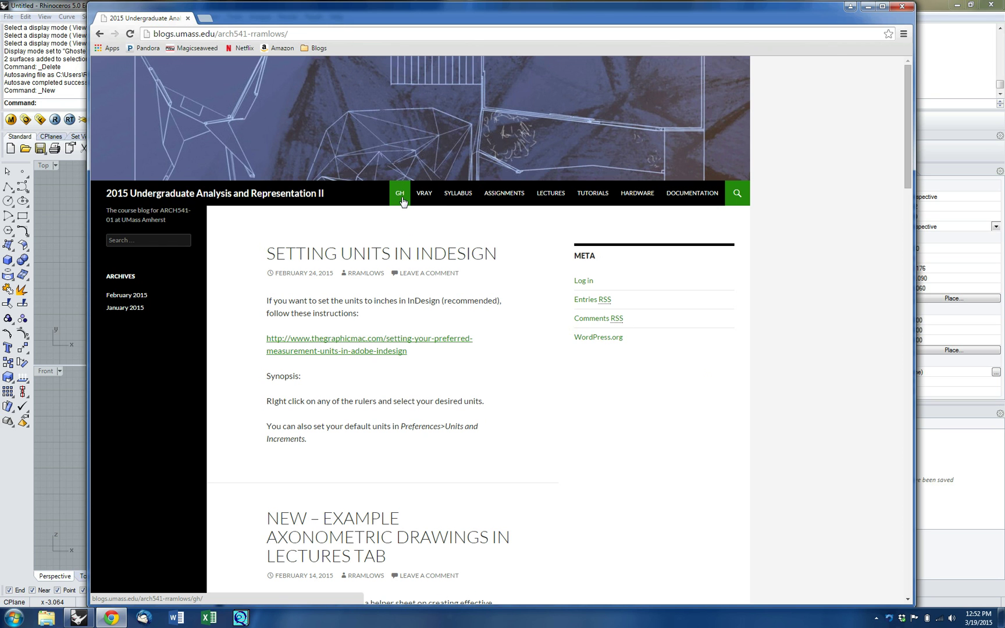
left_click(401, 196)
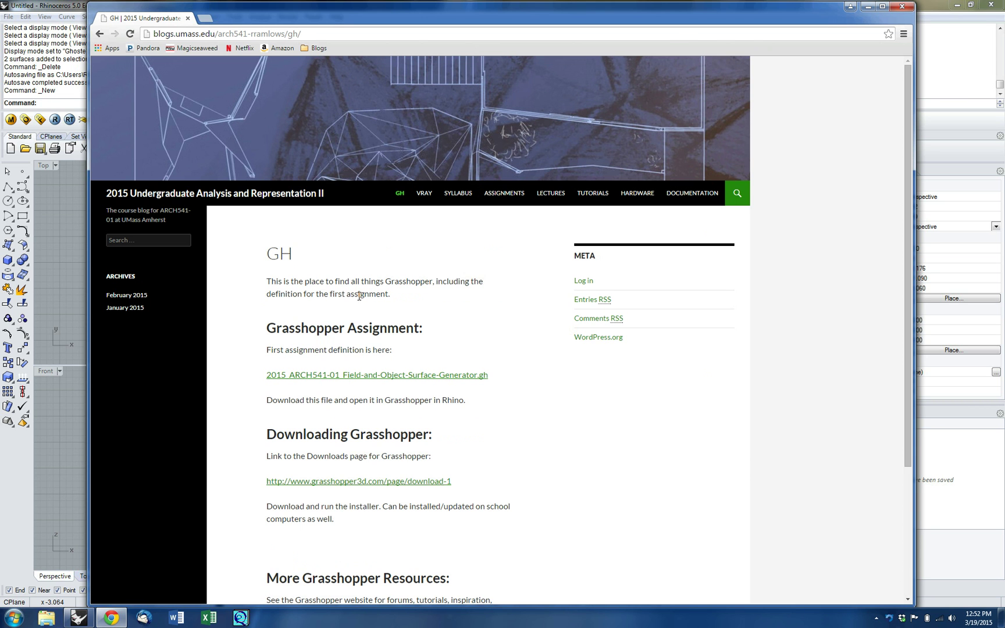
scroll(359, 297, "down", 2)
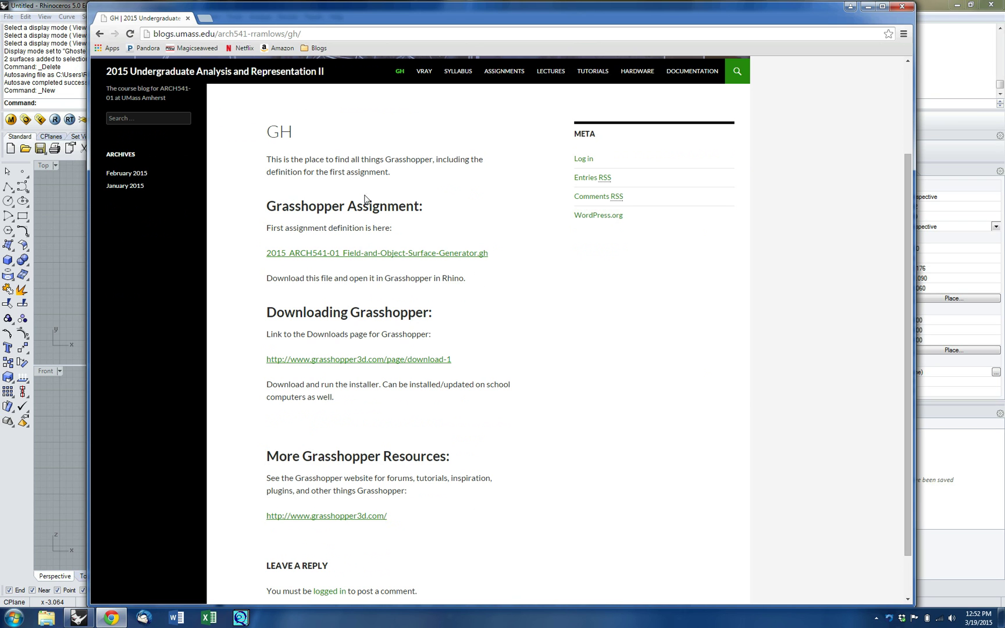
left_click(372, 257)
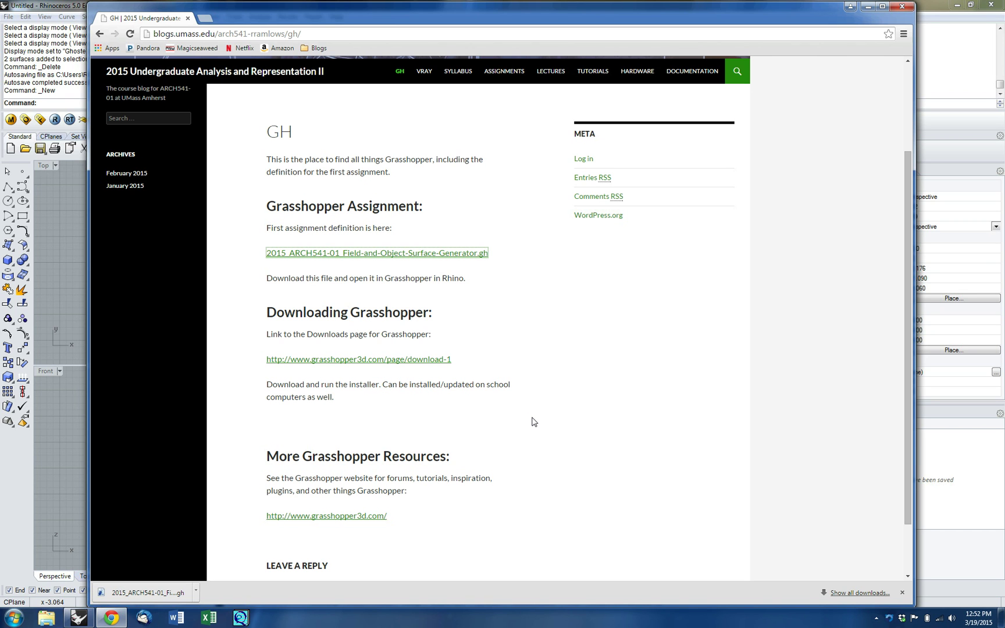
- Download the latest Grasshopper installer for Rhino 5.0 through the page linked on the blog, submitting the e-mail address requested
left_click(433, 361)
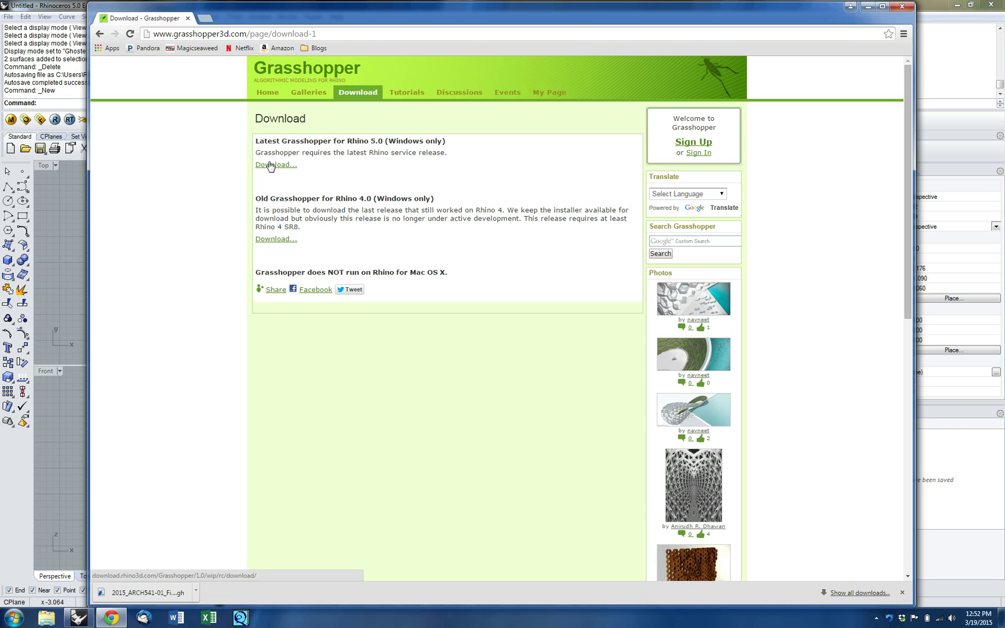
left_click(271, 167)
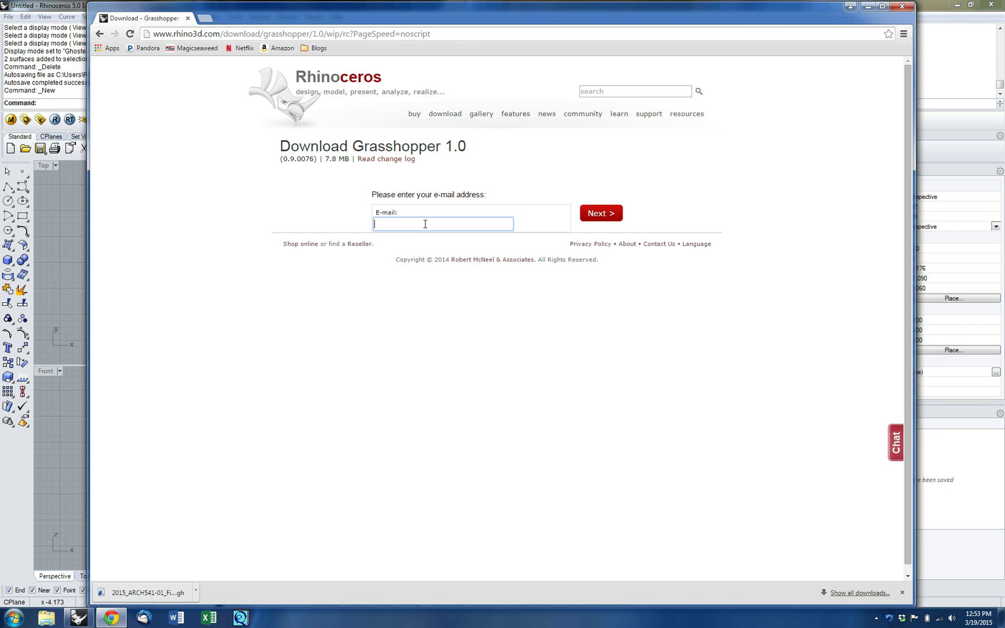
type("rra")
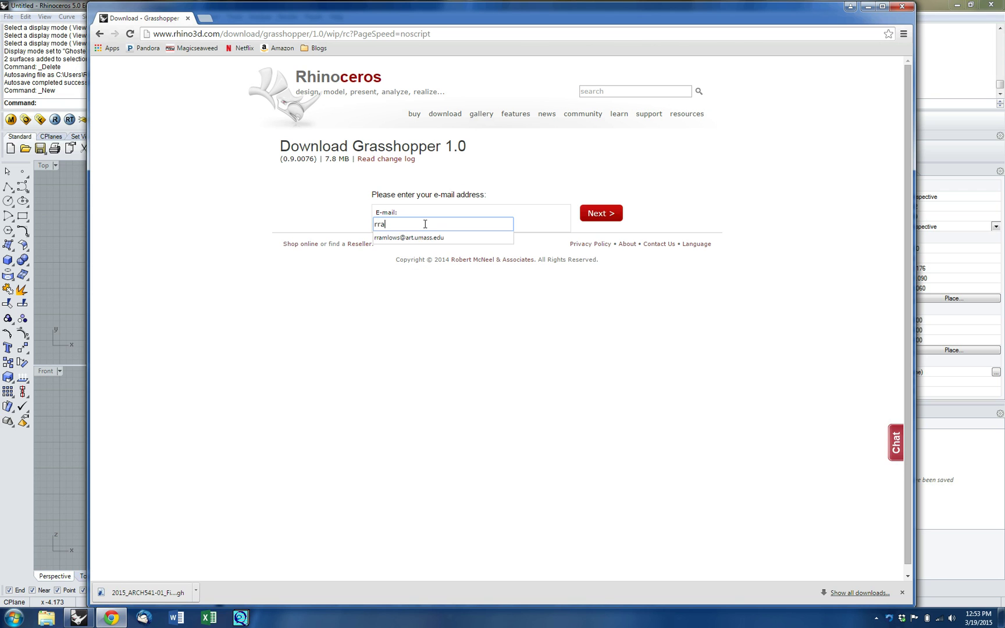
key("Down")
key("Return")
key("Return")
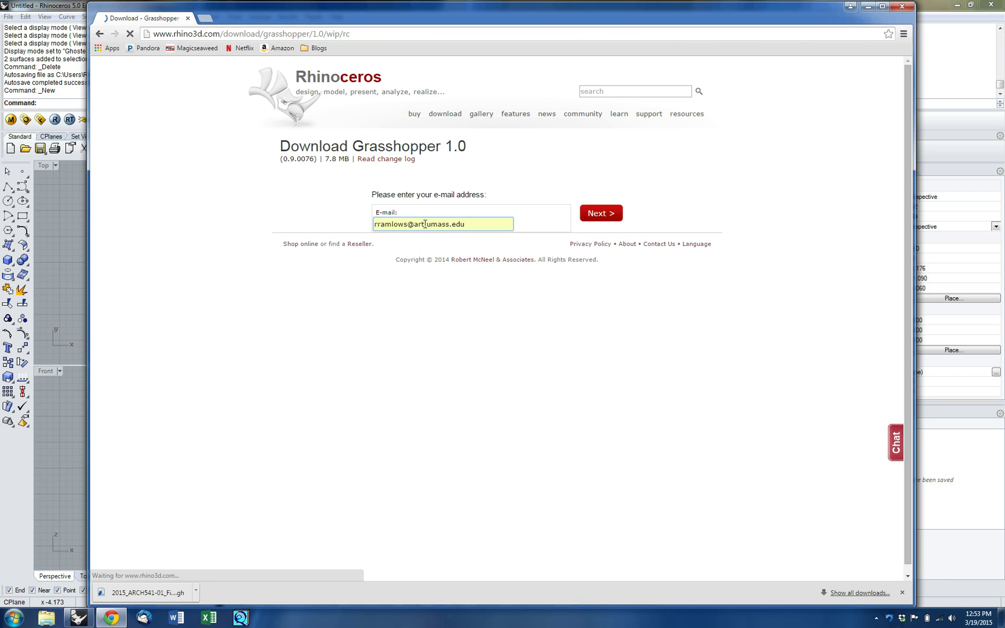
left_click(482, 203)
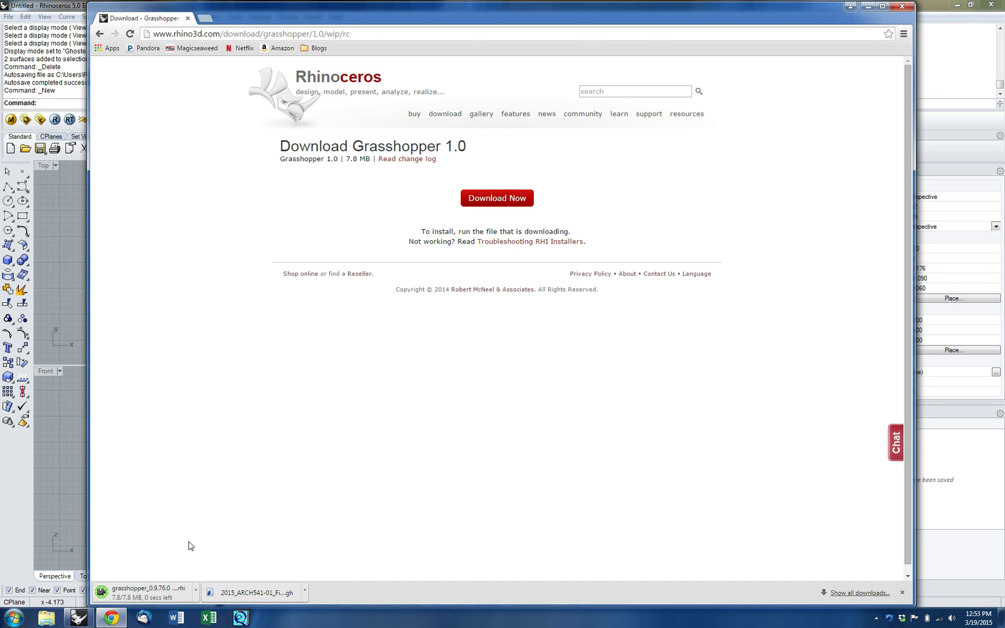
- Try to install Grasshopper for Just Me from the downloaded .rhi package while Rhino is still open
left_click(184, 592)
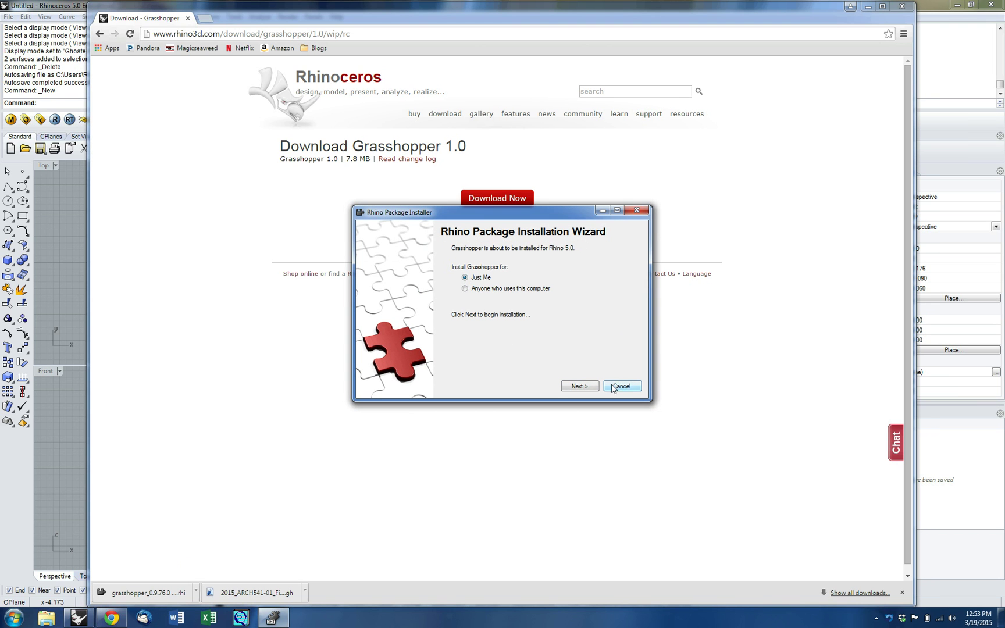
left_click(587, 386)
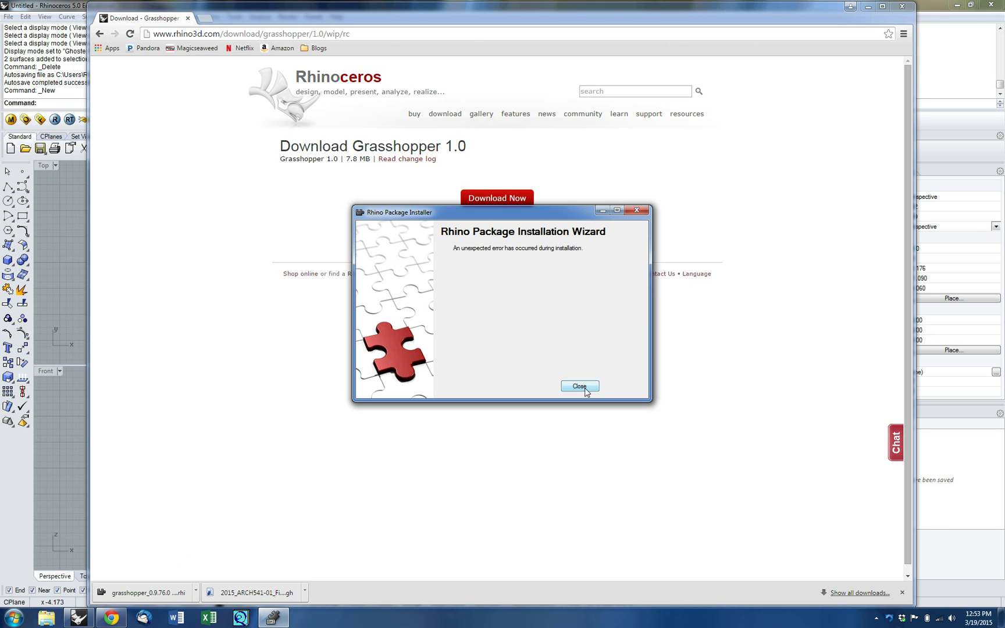
left_click_drag(570, 210, 490, 262)
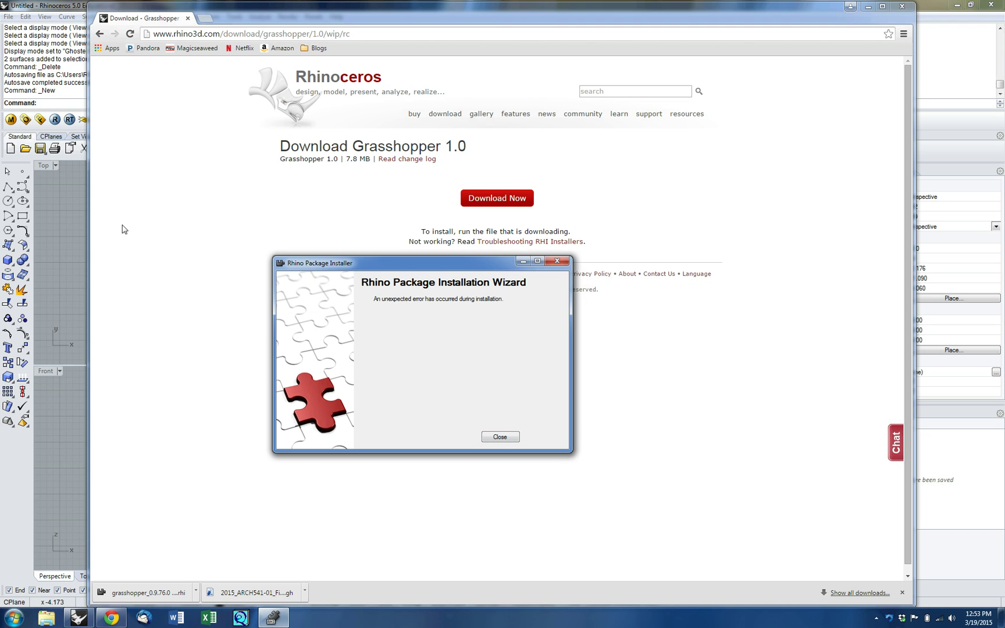
- Close Rhino and dismiss the Rhino Package Installer
left_click(68, 225)
left_click(992, 5)
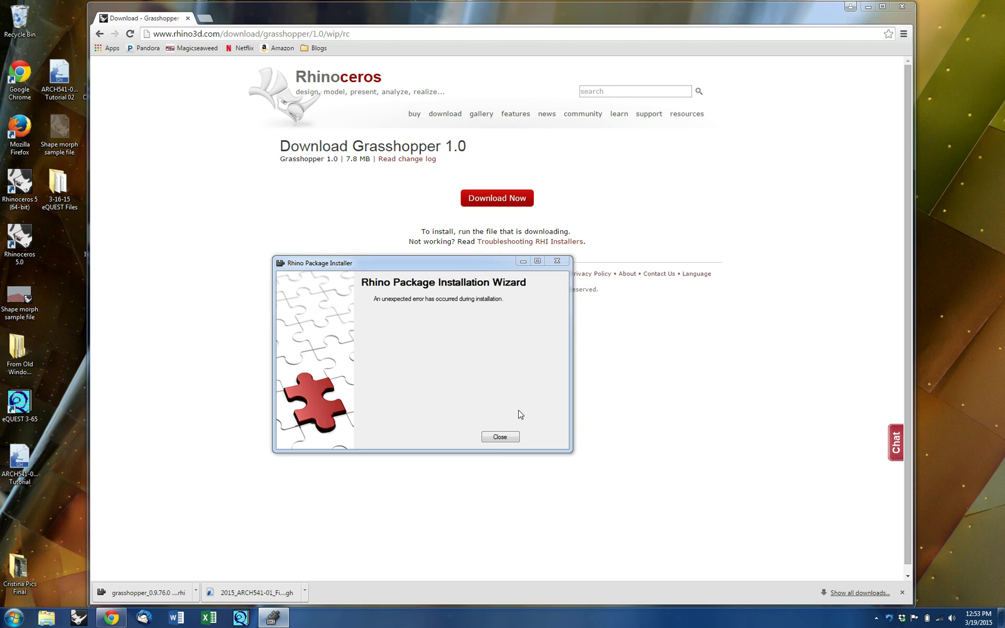
left_click(500, 438)
- Run the downloaded Grasshopper package again, install it for Just Me and close the finished wizard
left_click(166, 594)
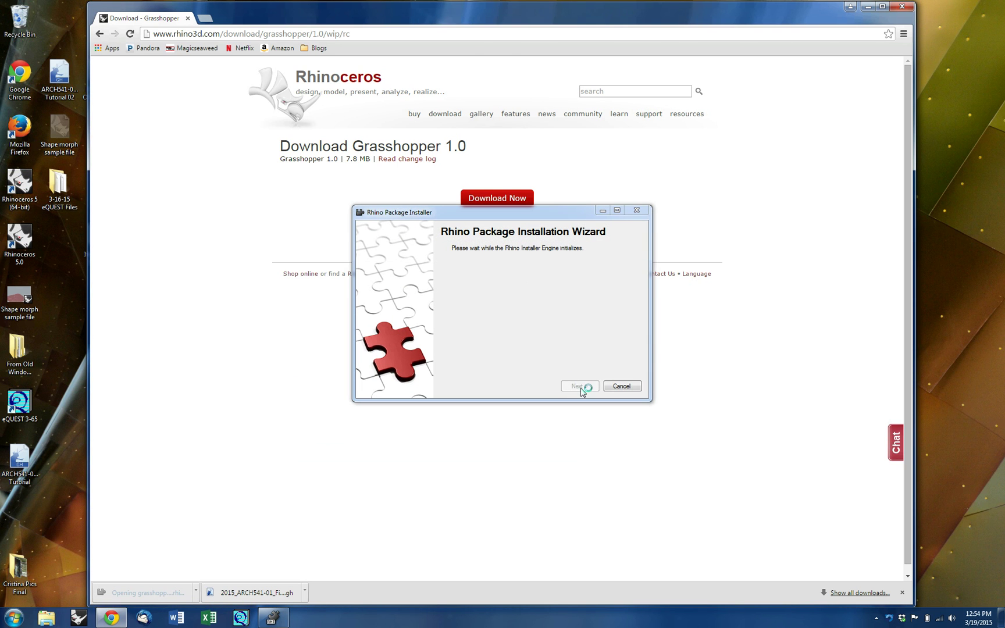
left_click(479, 278)
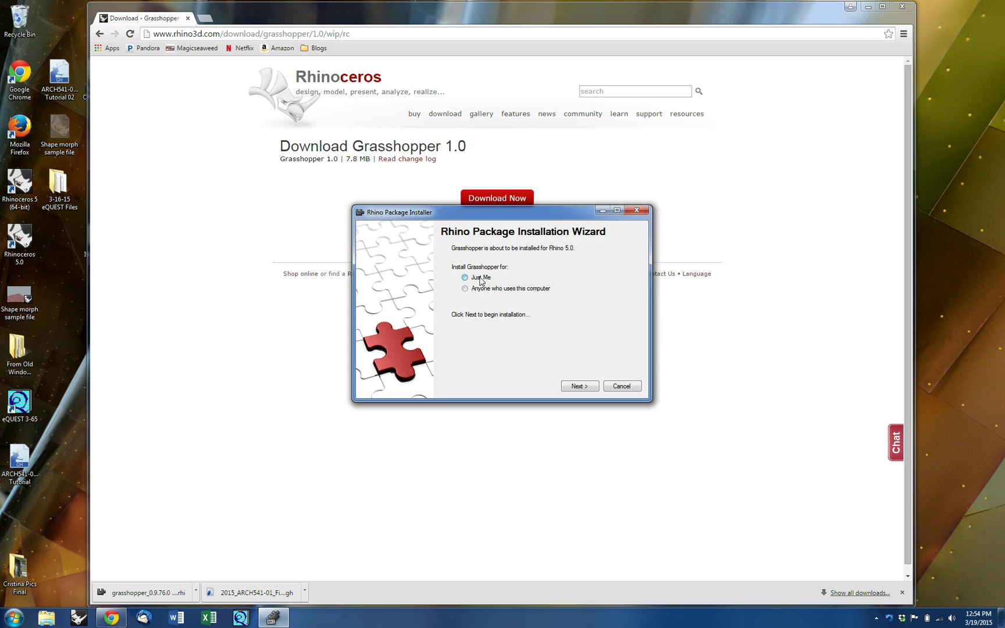
left_click(576, 387)
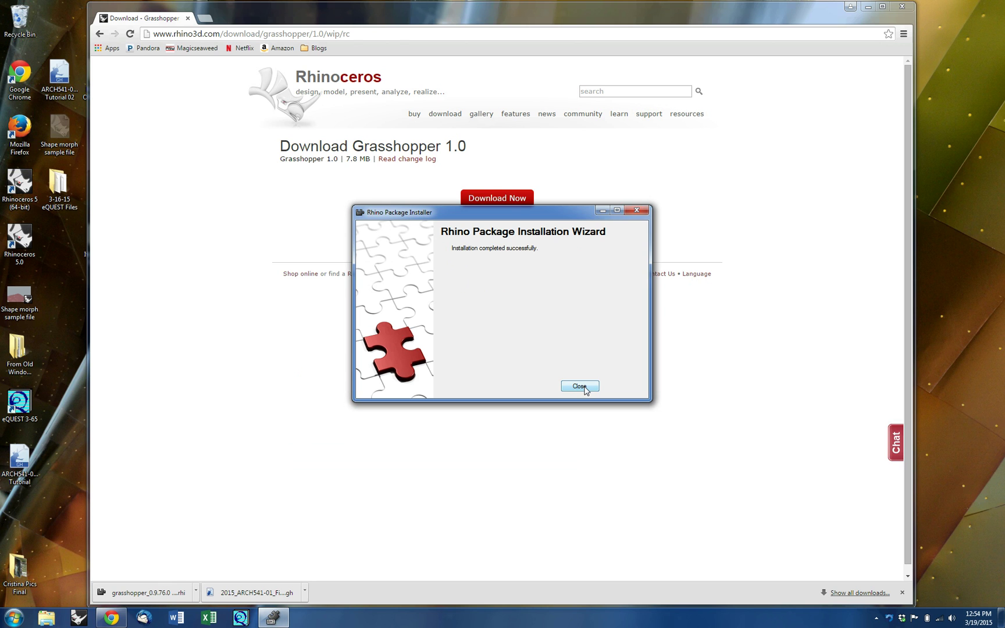
left_click(580, 386)
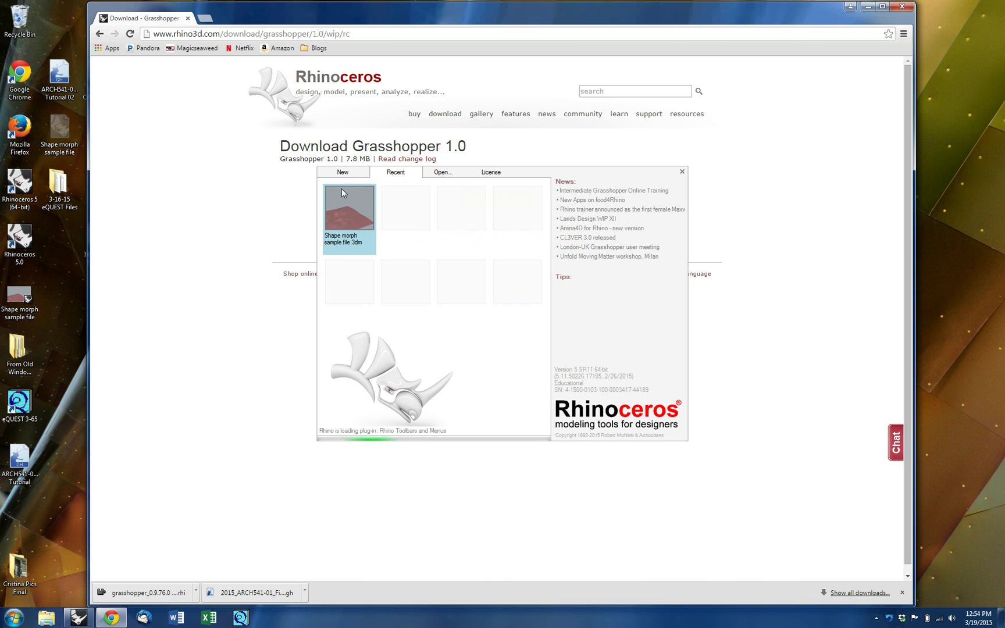
- Start a new Rhino document from the Small Objects - Inches template and minimize the browser window
left_click(342, 172)
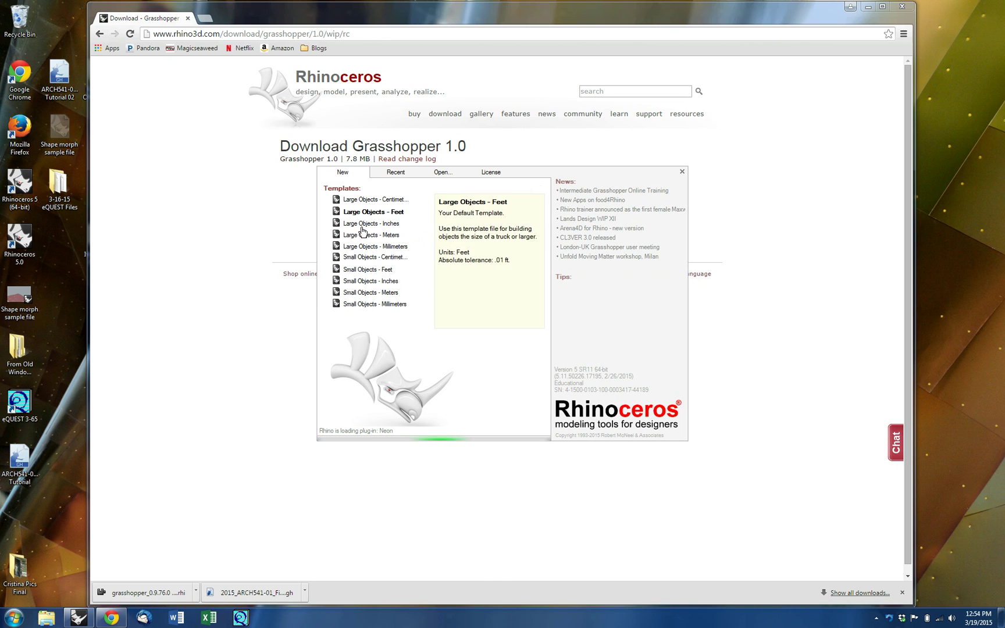
left_click(368, 281)
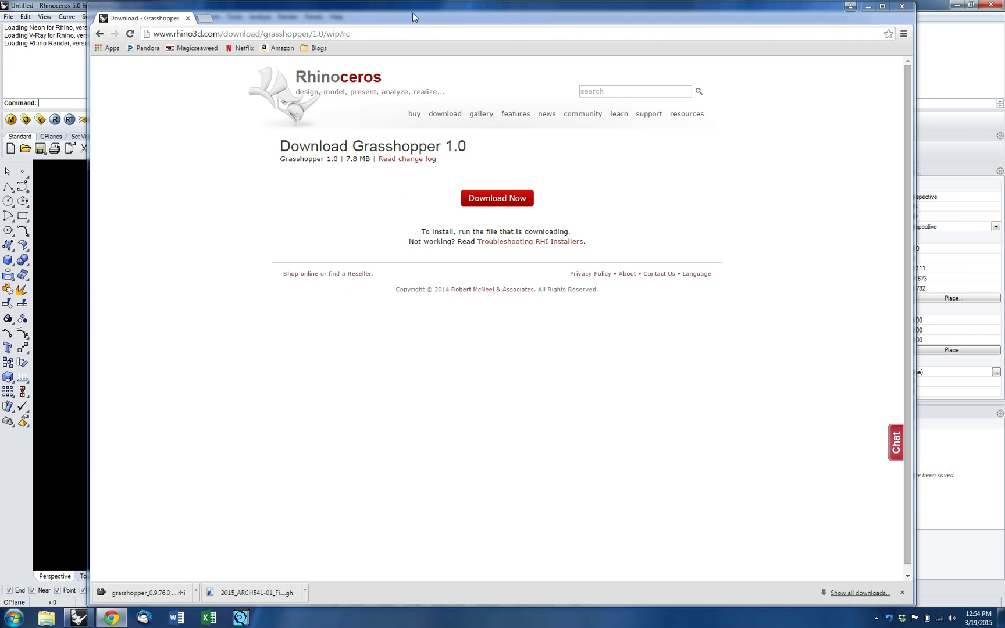
left_click(867, 9)
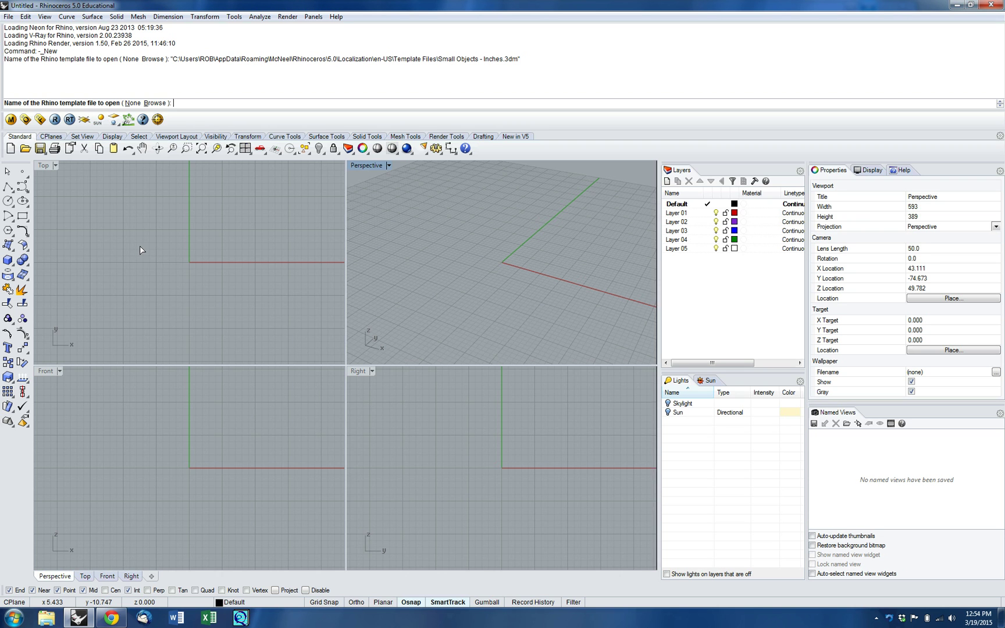
- Launch Grasshopper with the Grasshopper command and place its window beside the Rhino viewports
type("Grasshopper")
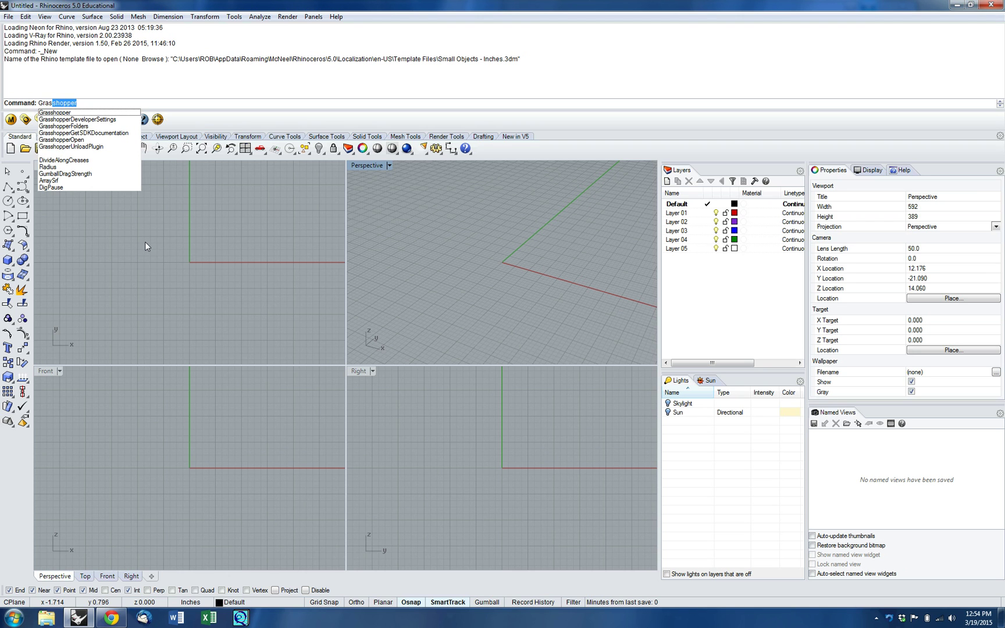
key("Return")
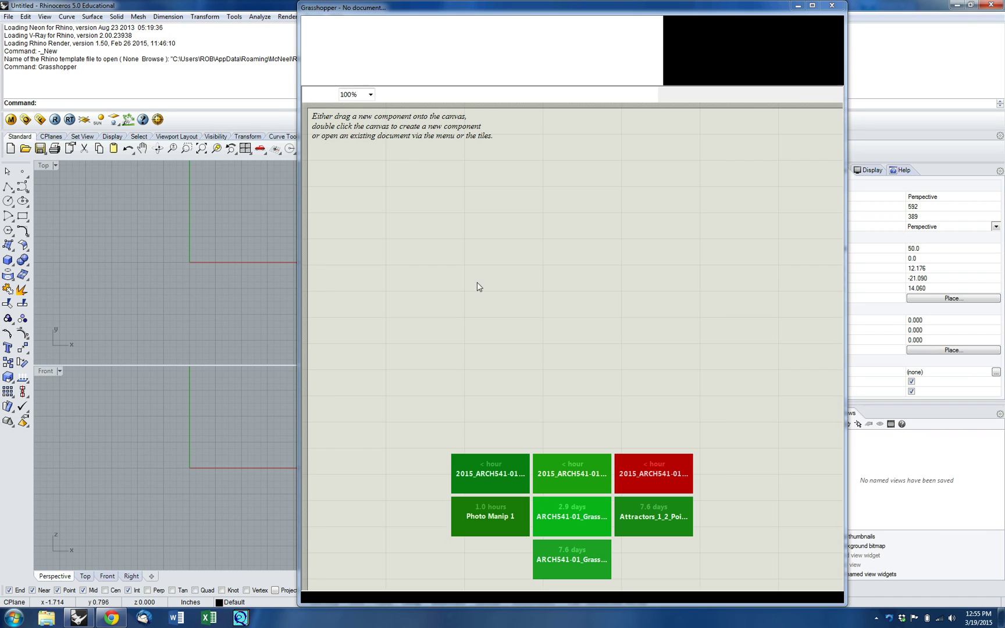
left_click_drag(724, 13, 880, 15)
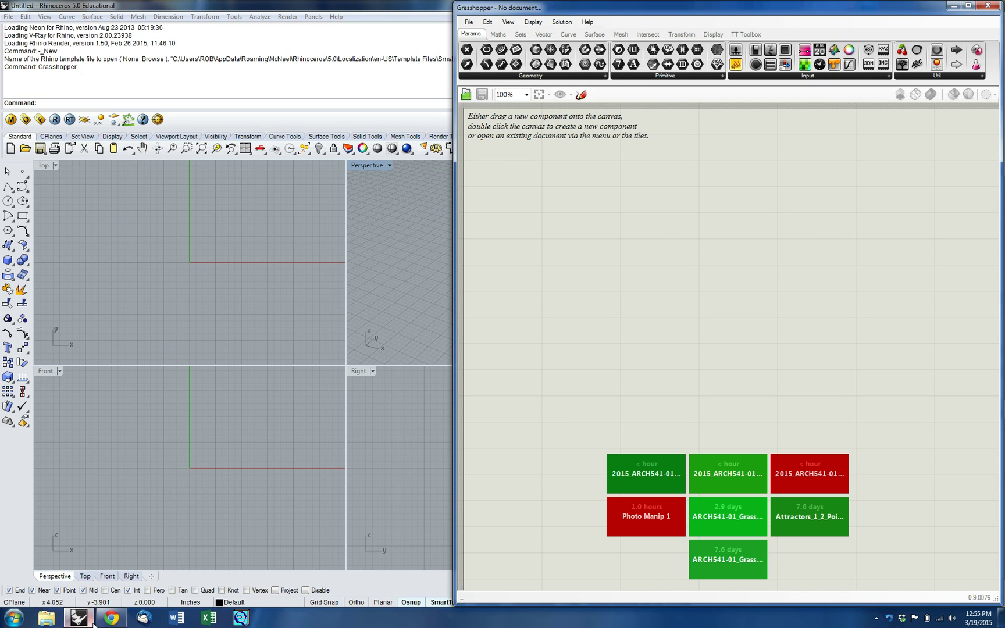
- Open the downloaded Field-and-Object-Surface-Generator definition on the Grasshopper canvas from the browser's downloads, and narrow the Grasshopper window
left_click(112, 618)
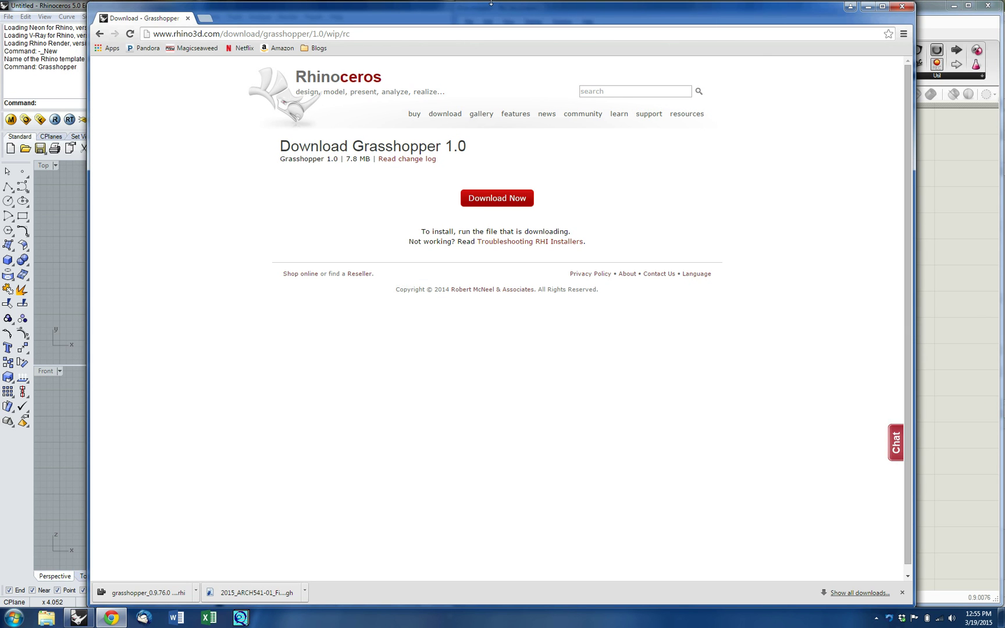
left_click_drag(913, 581, 330, 478)
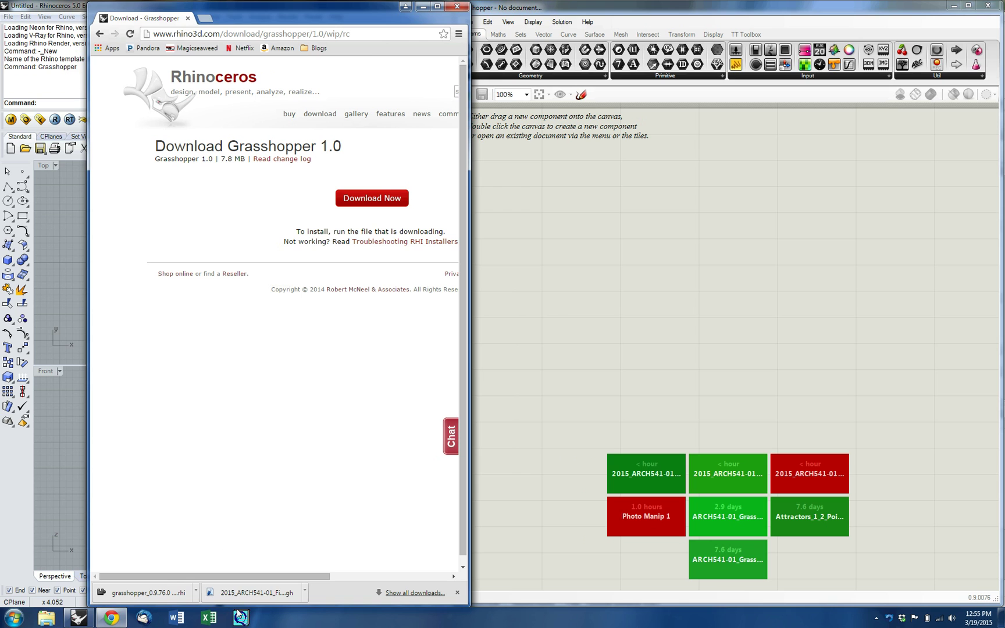
left_click_drag(257, 598, 758, 332)
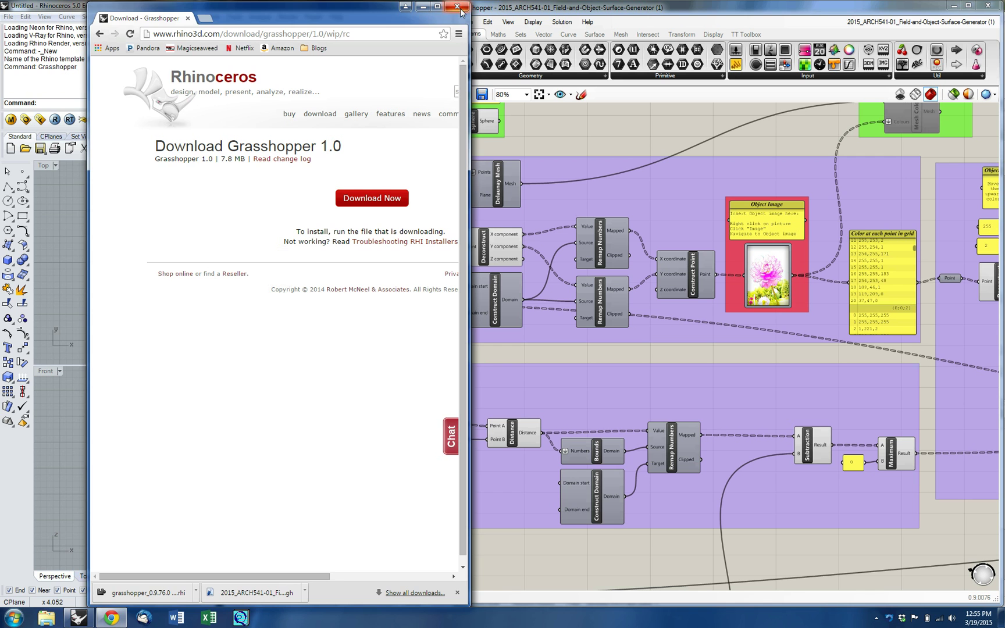
left_click(423, 10)
left_click_drag(454, 148, 547, 147)
- Maximize the Top viewport and examine the generated surface from above and from oblique angles
right_click_drag(228, 280, 150, 332)
scroll(152, 328, "down", 4)
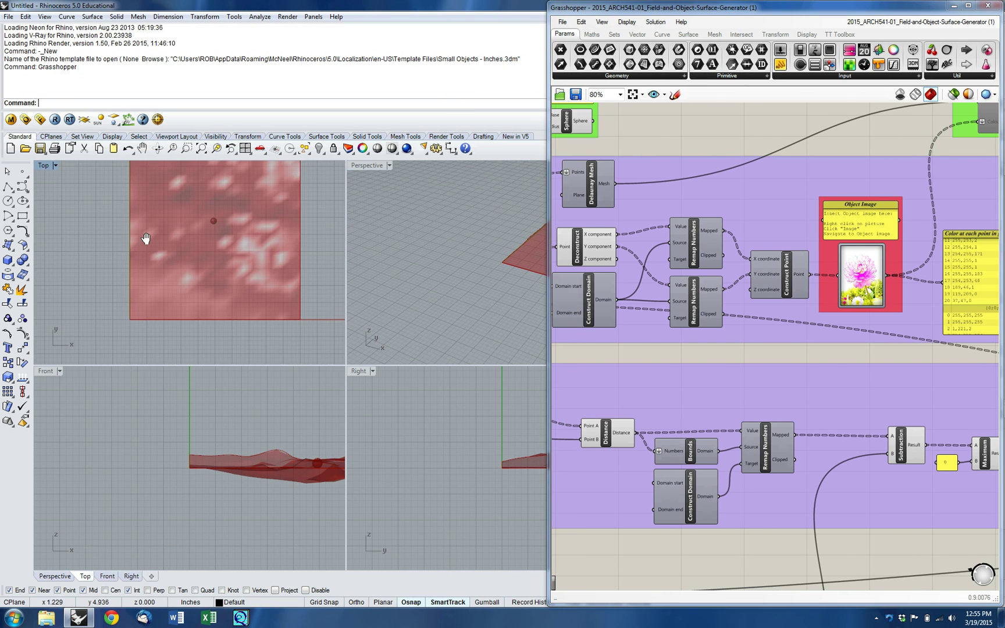
right_click_drag(154, 239, 117, 290)
double_click(44, 167)
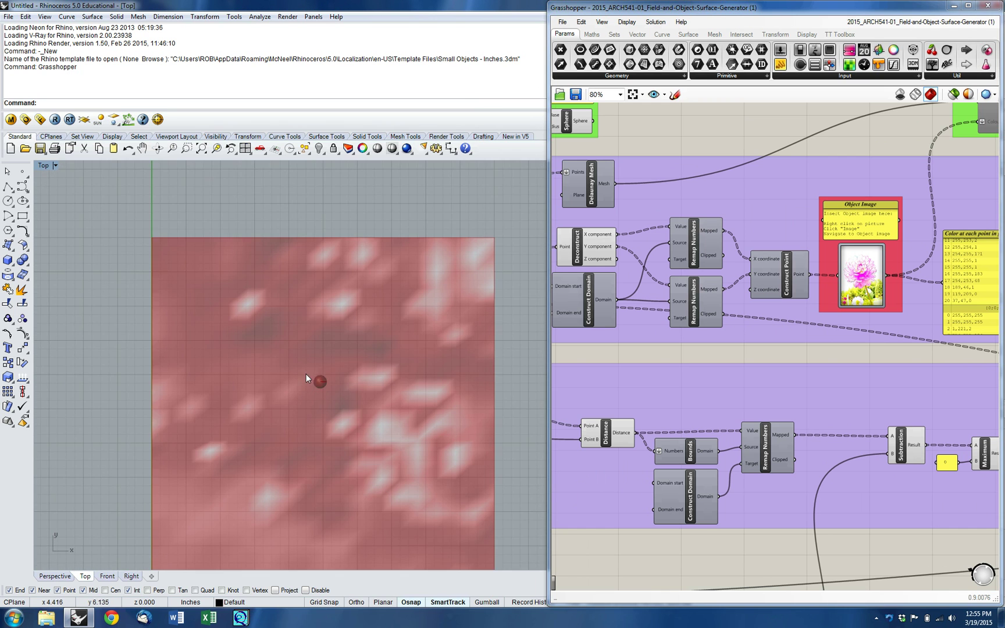
right_click_drag(301, 367, 295, 304)
right_click_drag(289, 424, 273, 267, "ctrl+shift")
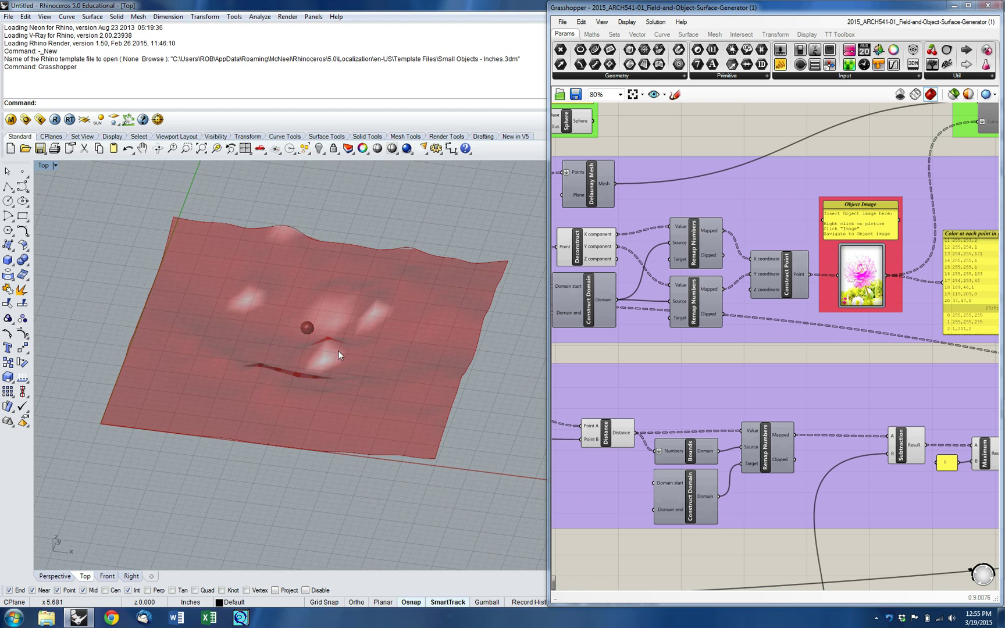
right_click_drag(265, 359, 329, 361, "ctrl+shift")
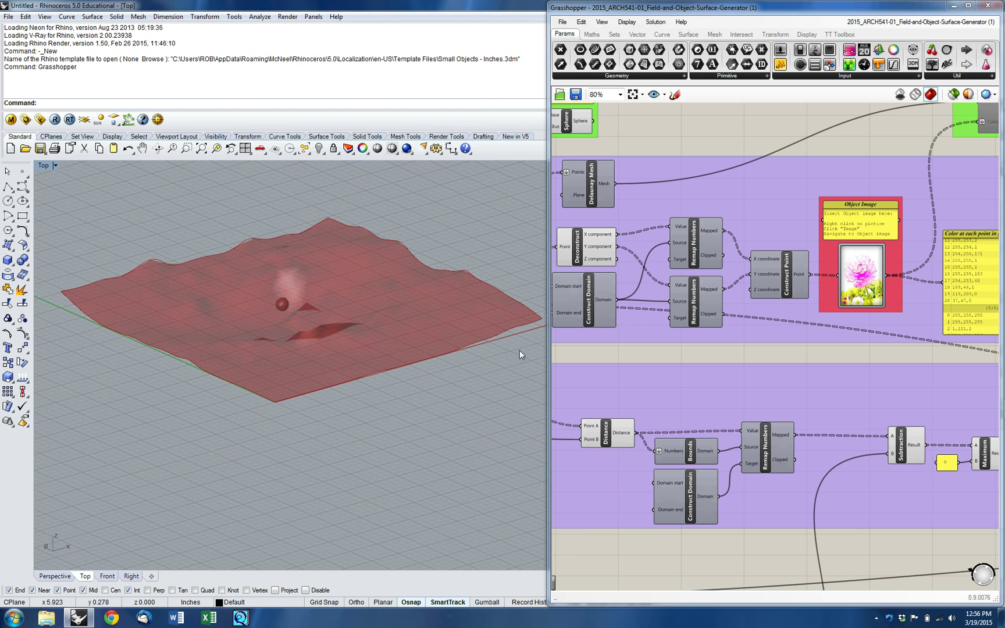
- Widen the Grasshopper window and look over the component groups of the whole definition
scroll(659, 352, "down", 5)
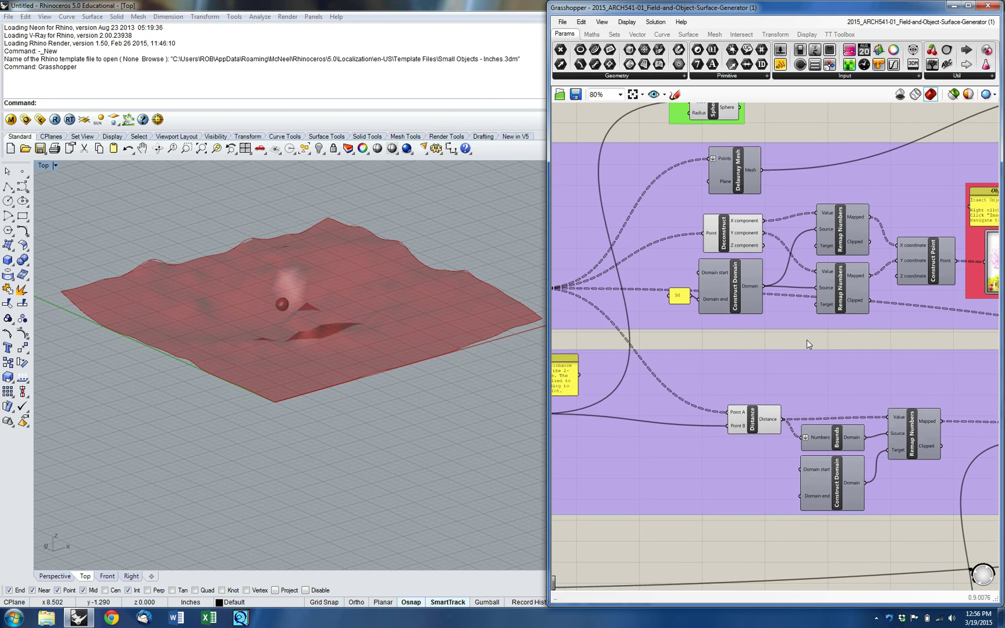
right_click_drag(620, 414, 695, 414)
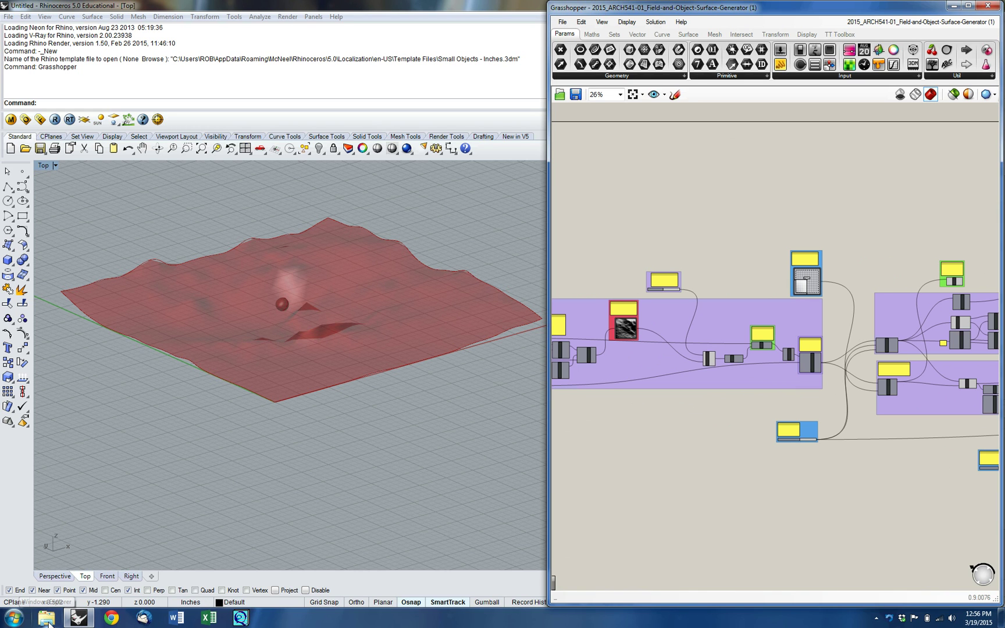
right_click_drag(689, 409, 645, 403)
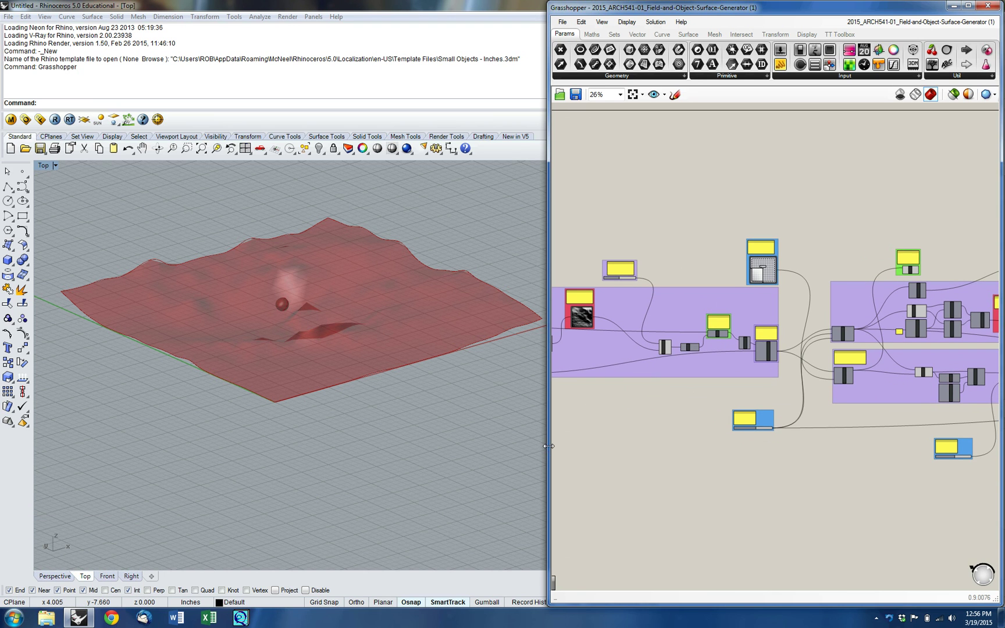
left_click_drag(545, 448, 506, 448)
right_click_drag(621, 414, 726, 408)
scroll(725, 404, "down", 2)
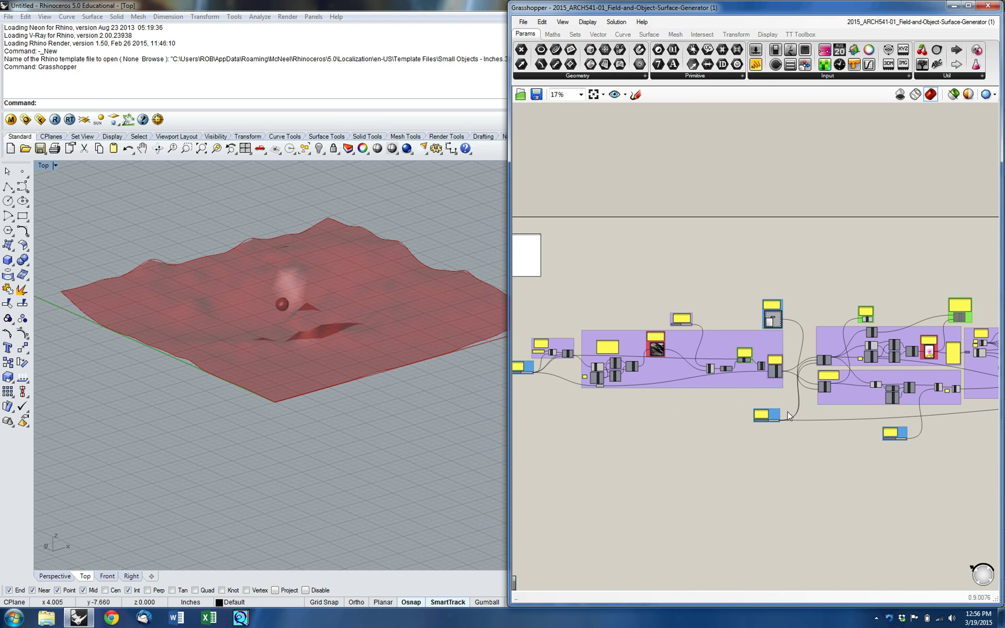
- Examine the Field Image and Object Image groups and the components feeding the Object Image on the canvas
right_click_drag(664, 411, 579, 369)
scroll(581, 302, "up", 9)
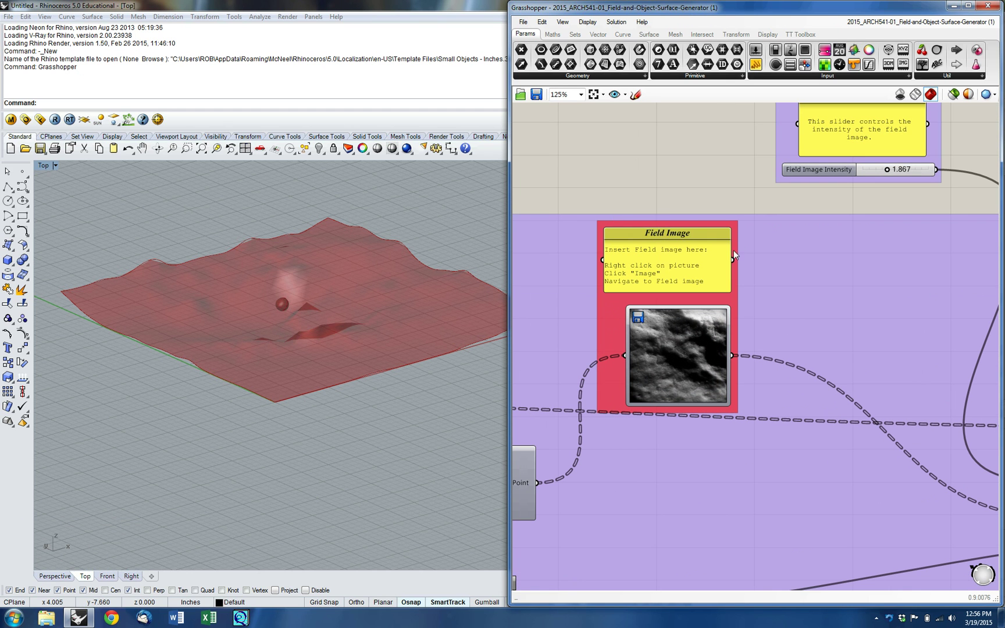
scroll(717, 251, "down", 6)
right_click_drag(864, 253, 668, 235)
right_click_drag(828, 255, 649, 247)
scroll(863, 248, "up", 6)
right_click_drag(836, 247, 748, 248)
scroll(665, 204, "up", 2)
mouse_move(657, 217)
right_mouse_down()
mouse_move(731, 208)
mouse_move(710, 251)
mouse_move(651, 227)
right_mouse_up()
scroll(663, 224, "down", 3)
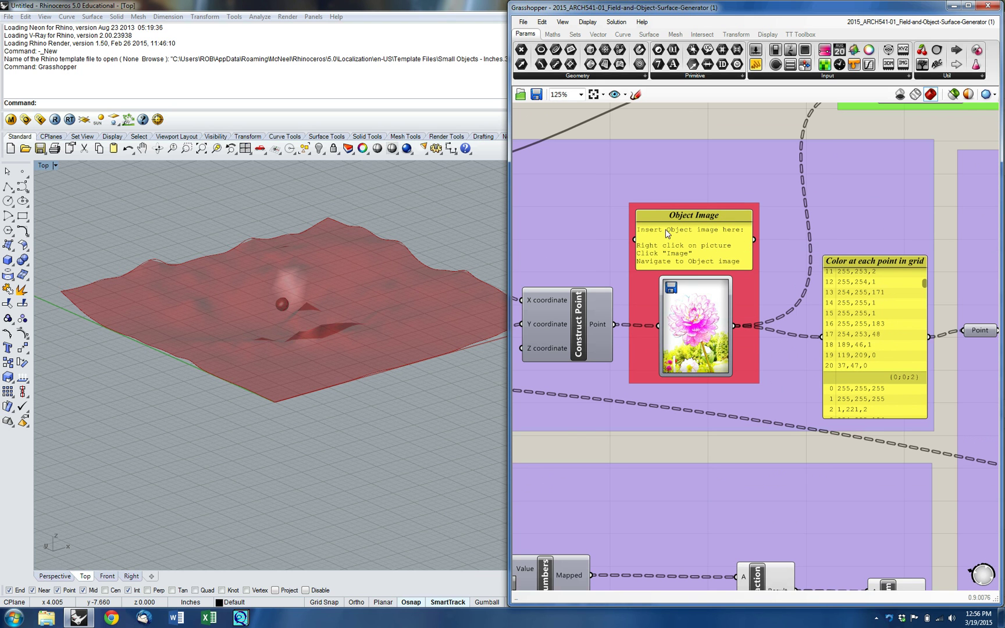
scroll(672, 229, "up", 3)
right_click_drag(702, 239, 766, 213)
scroll(867, 348, "down", 4)
scroll(880, 341, "down", 1)
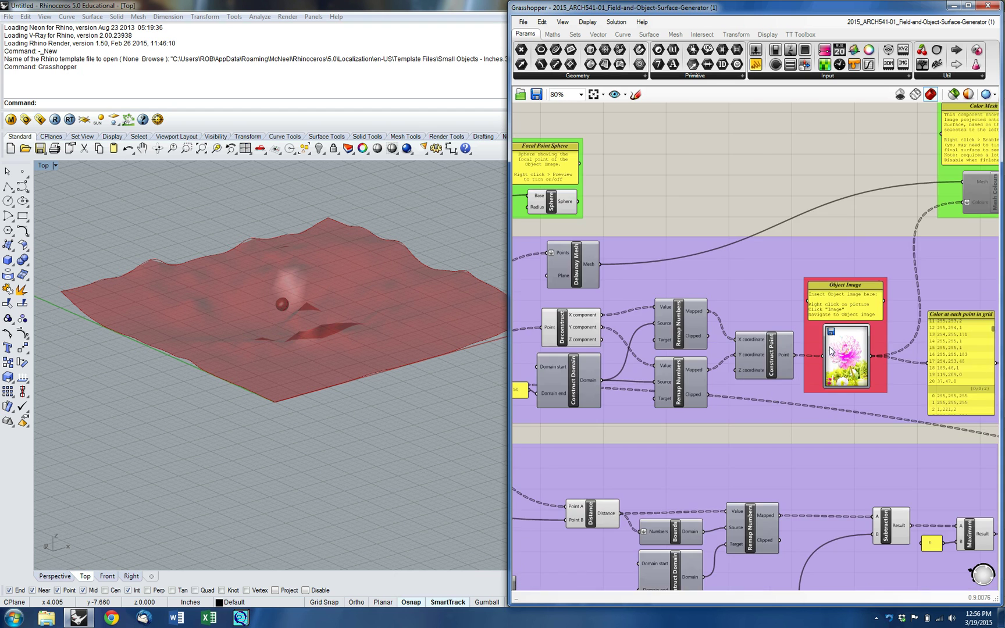
right_click_drag(538, 469, 768, 411)
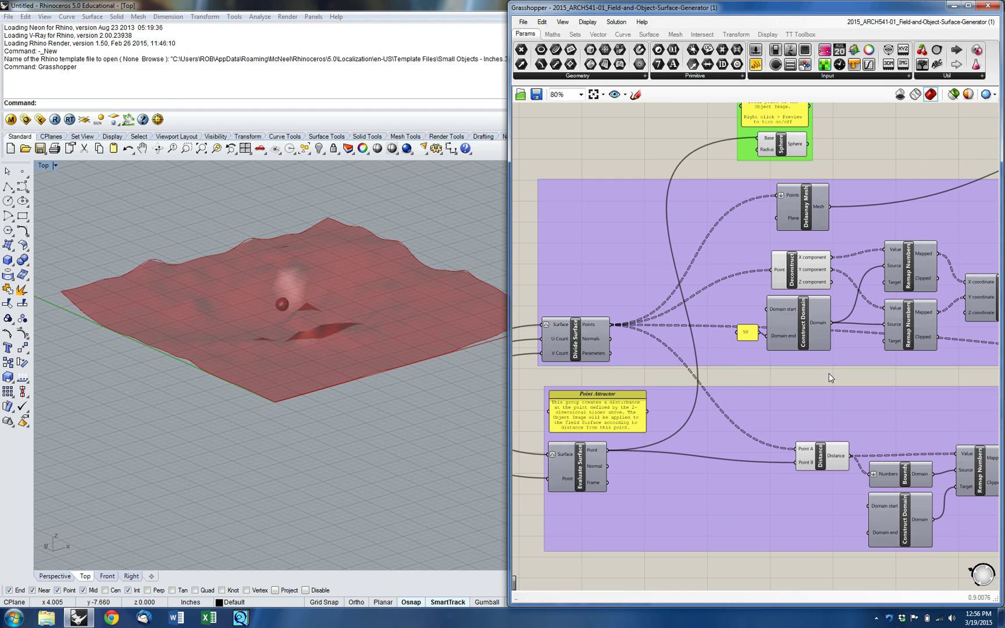
- Open the Assignment 2 Photos folder in Dropbox, inside 2015 Teaching UMass and its Undergraduate Section, in Windows Explorer
left_click(47, 617)
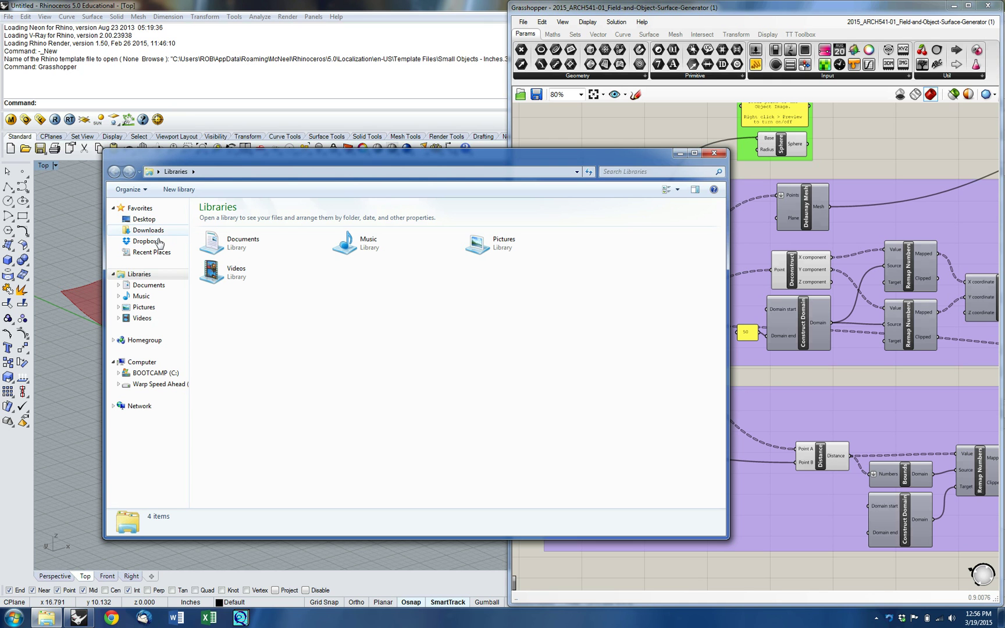
left_click(155, 242)
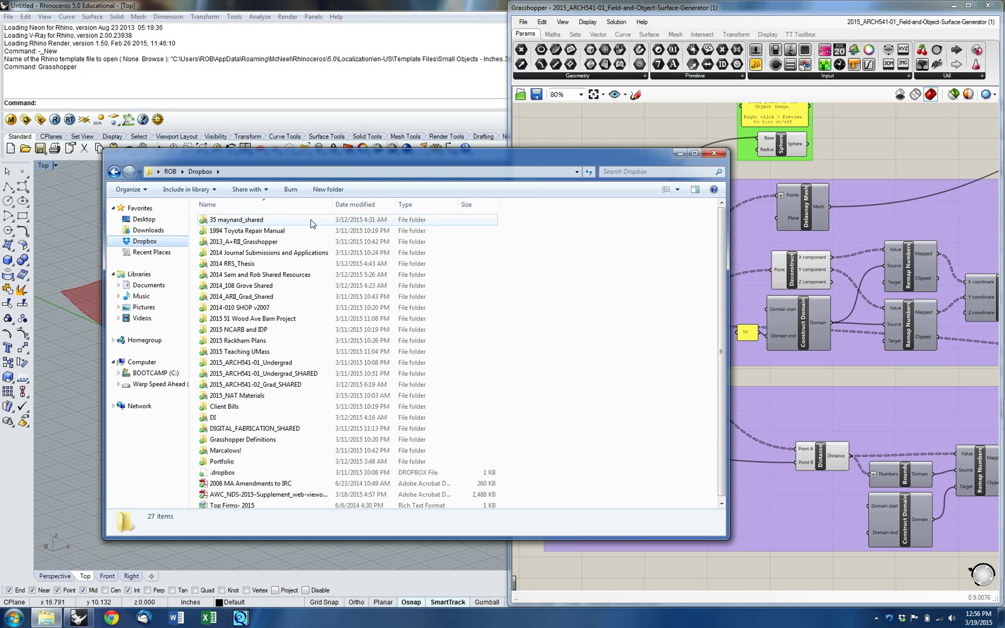
double_click(273, 352)
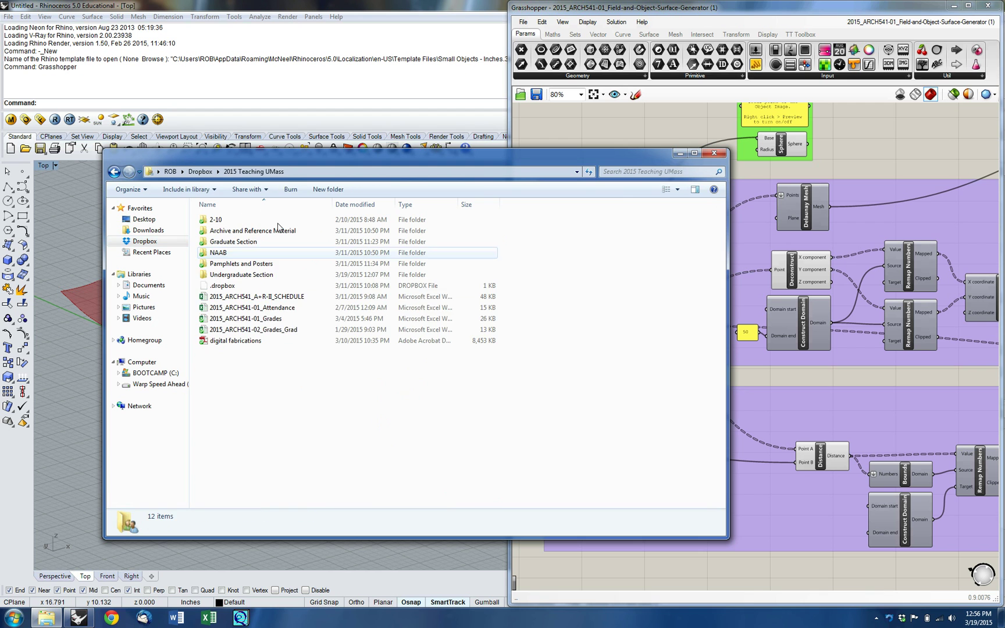
double_click(259, 276)
double_click(264, 241)
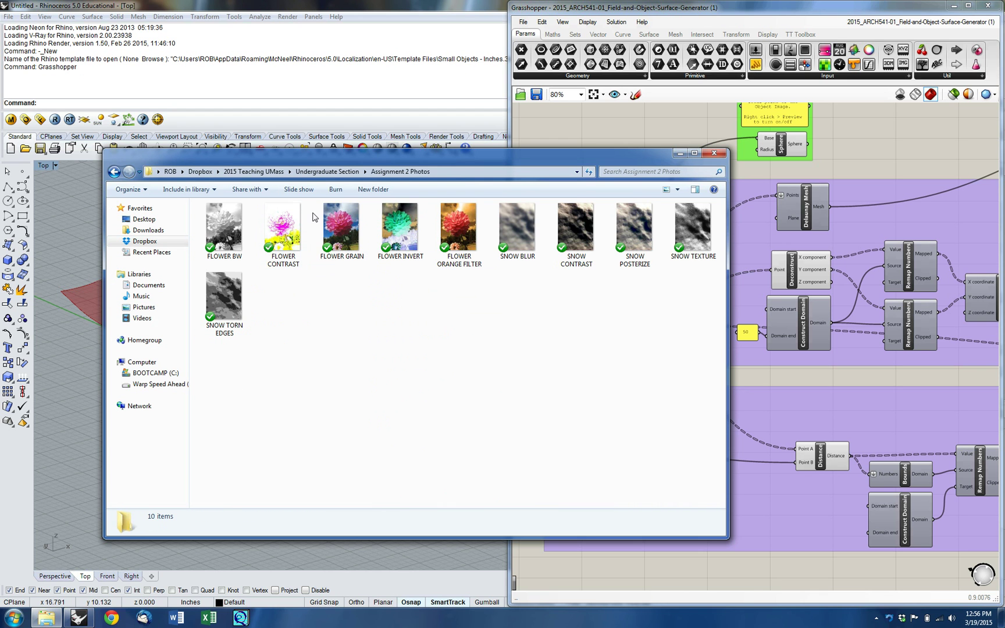
- View the snow photos at full size, from SNOW BLUR through contrast, posterize and texture to SNOW TORN EDGES
left_click(530, 228)
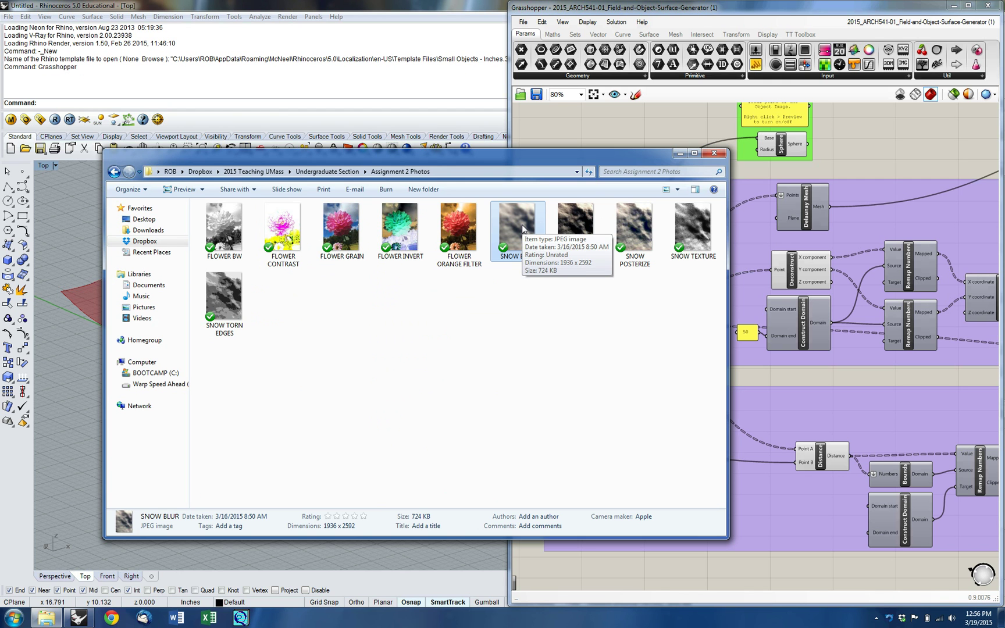
double_click(522, 226)
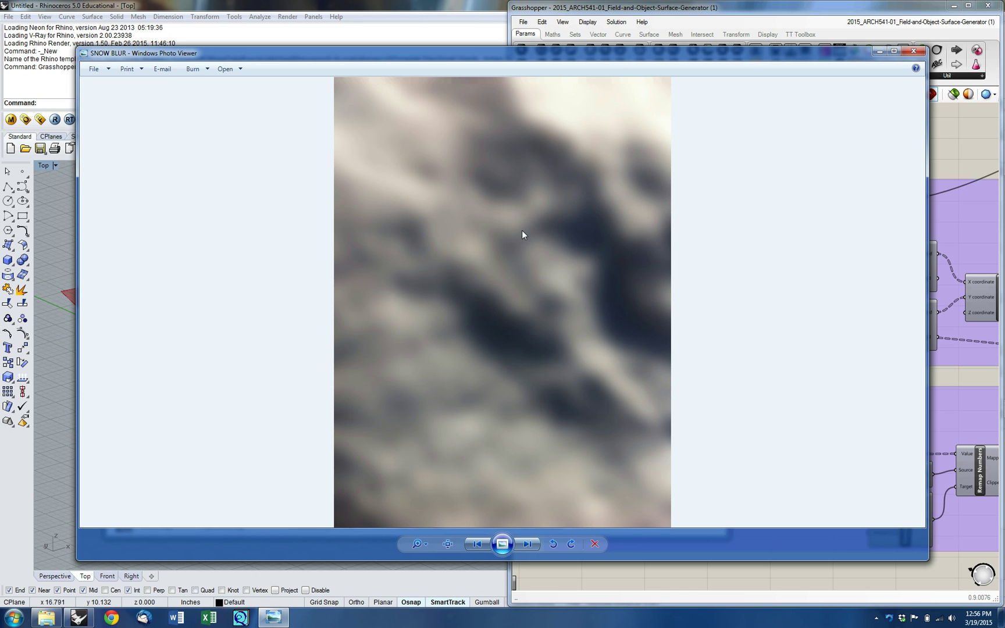
key("Right")
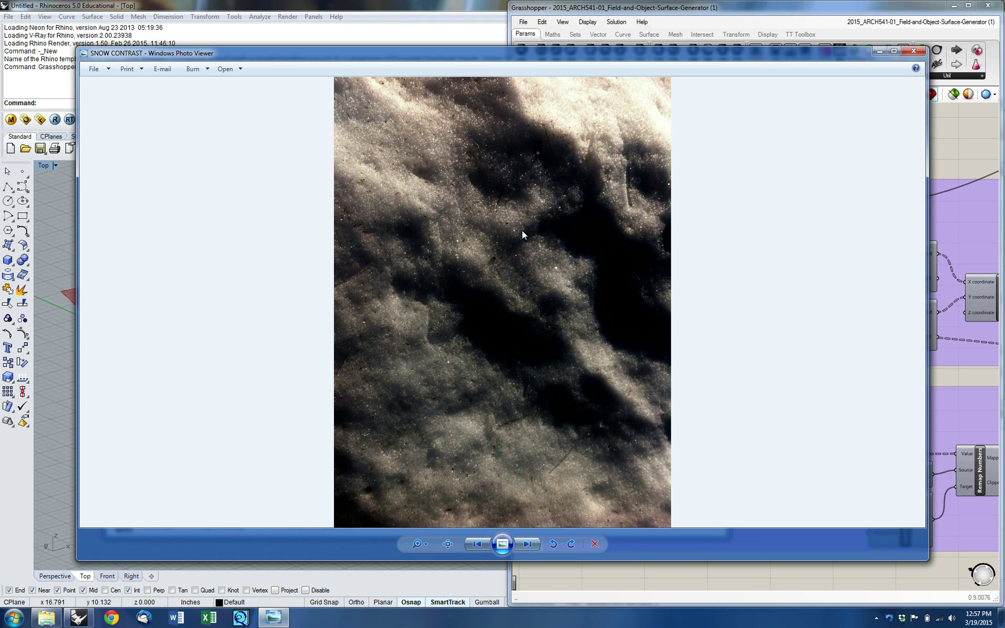
key("Right")
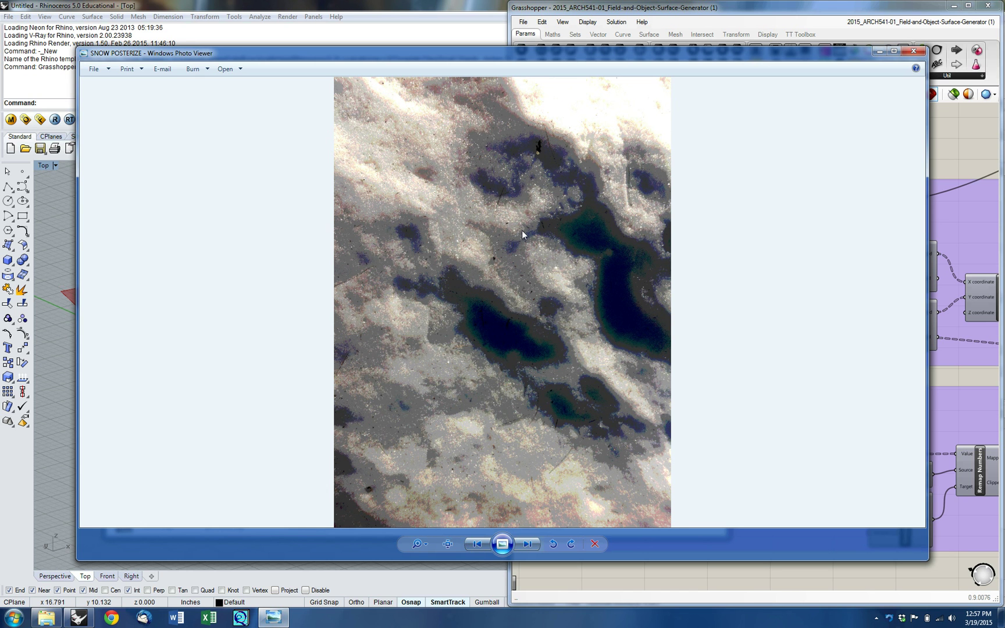
key("Right")
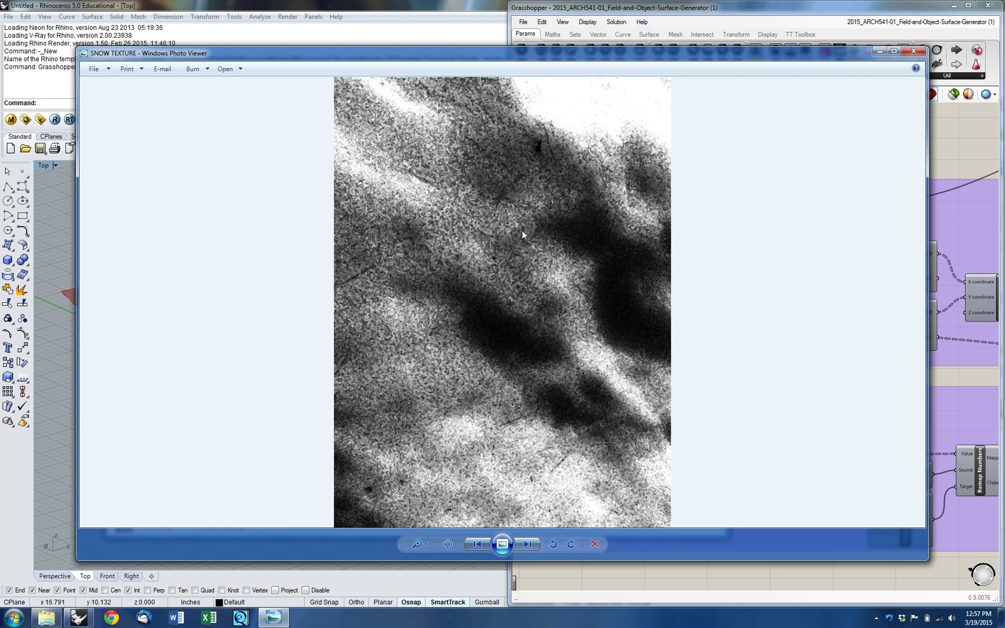
key("Right")
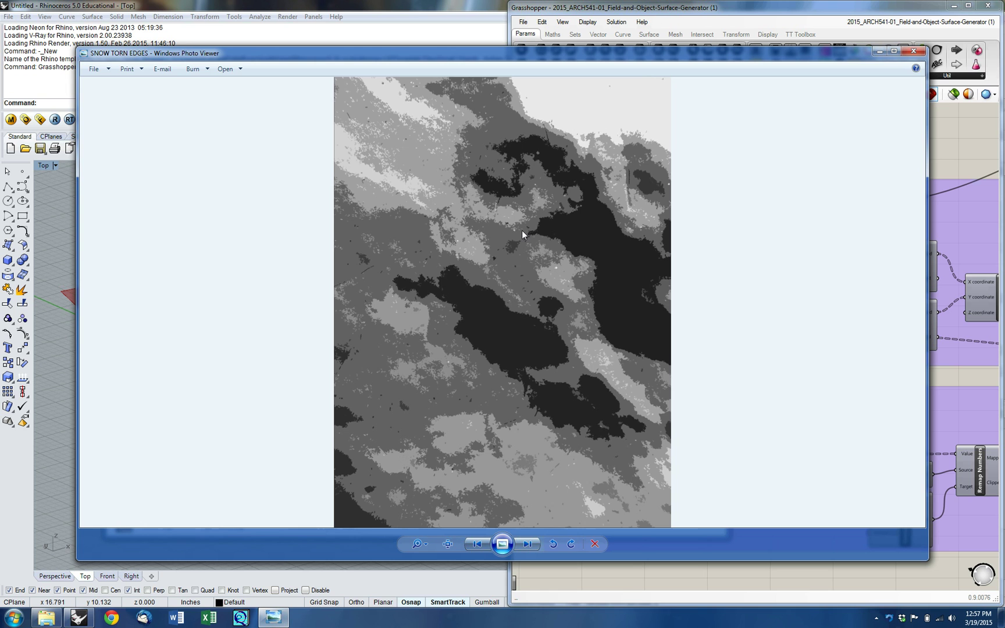
- View the flower photos from FLOWER BW through contrast, grain and invert to FLOWER ORANGE FILTER, and close the viewer and folder
key("Right")
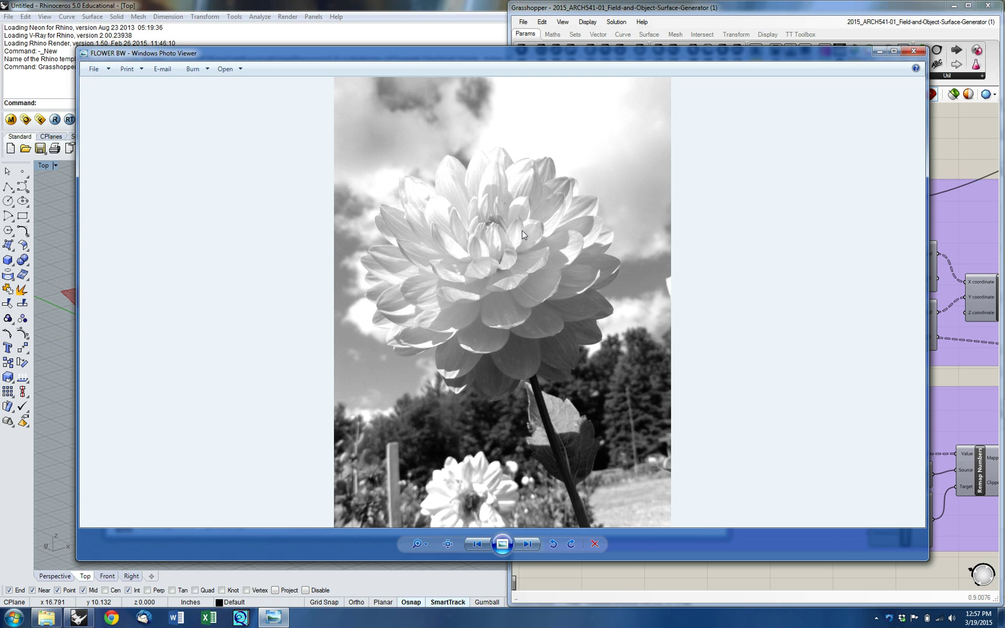
key("Right")
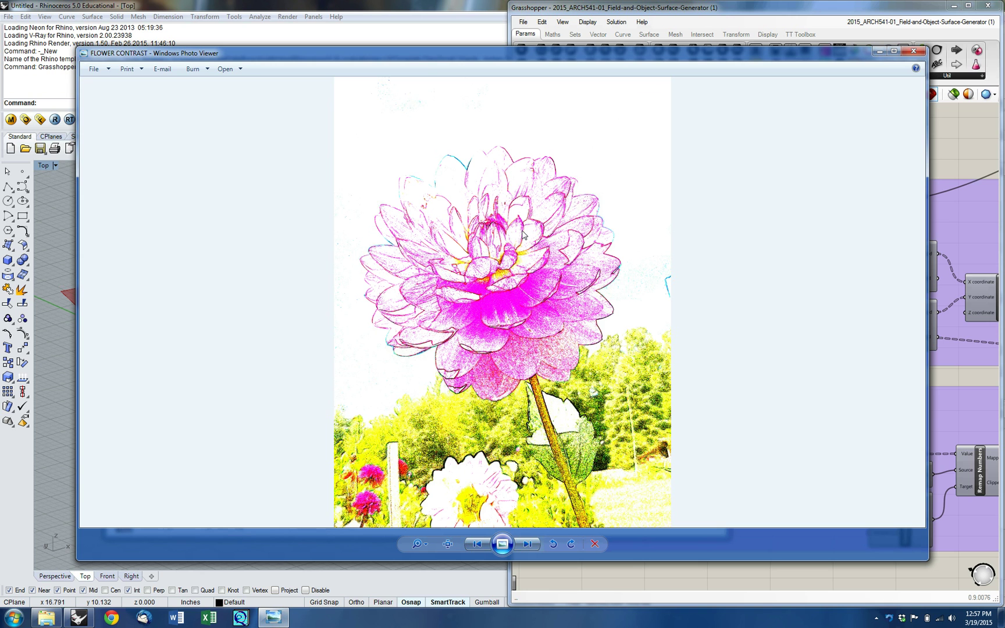
key("Right")
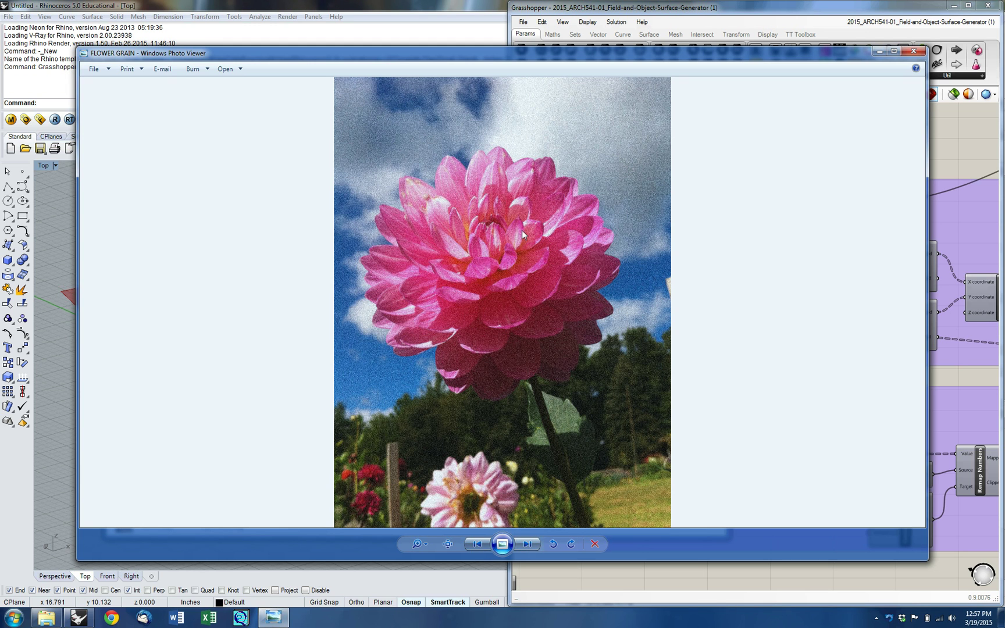
key("Right")
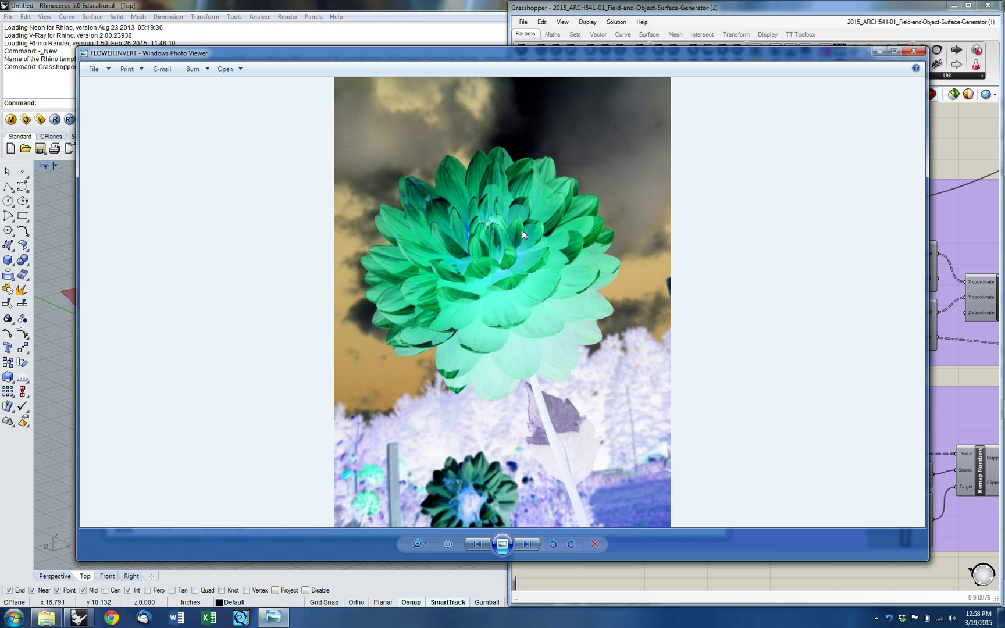
key("Right")
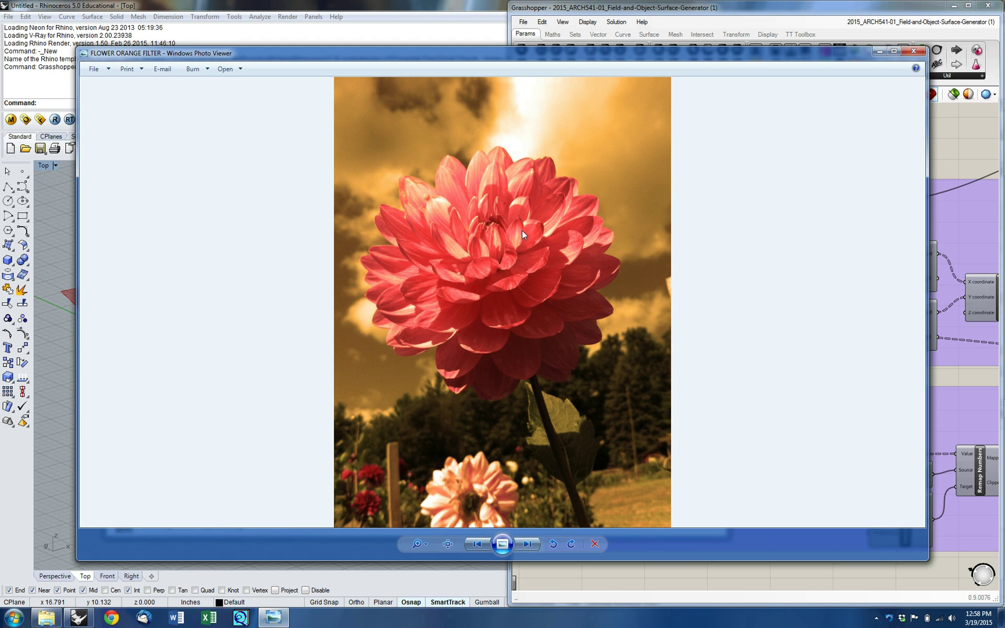
left_click(915, 51)
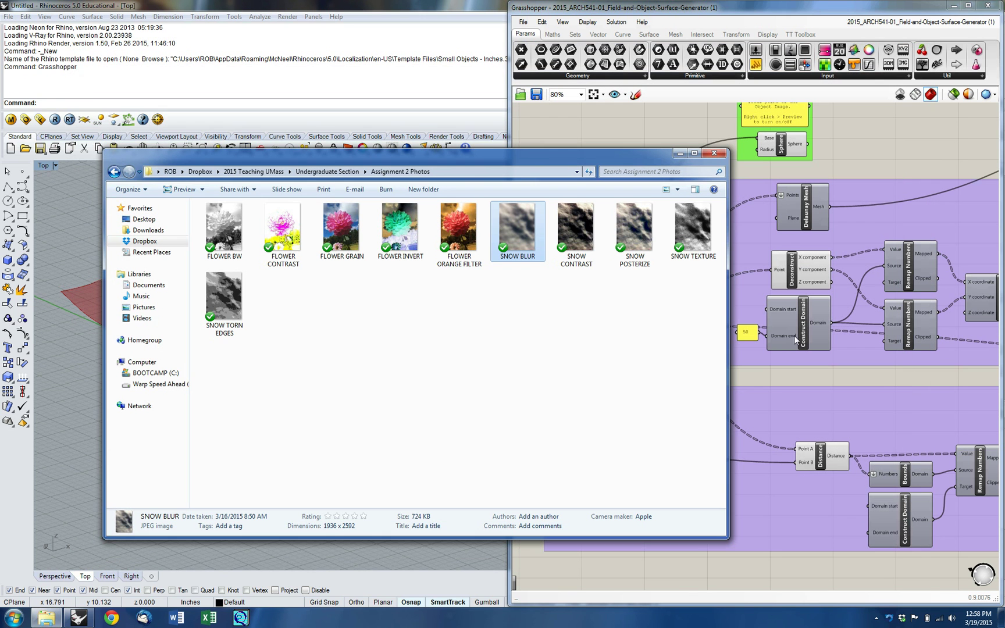
left_click(714, 153)
- Find the Field Image group in the definition and read its instructions for inserting an image
scroll(851, 335, "down", 5)
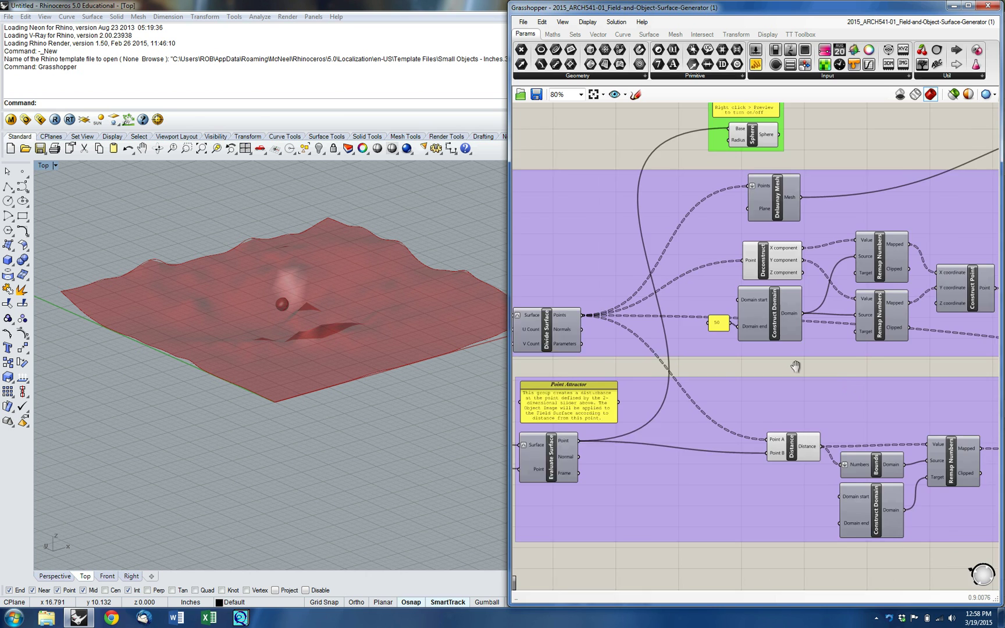
scroll(852, 335, "down", 3)
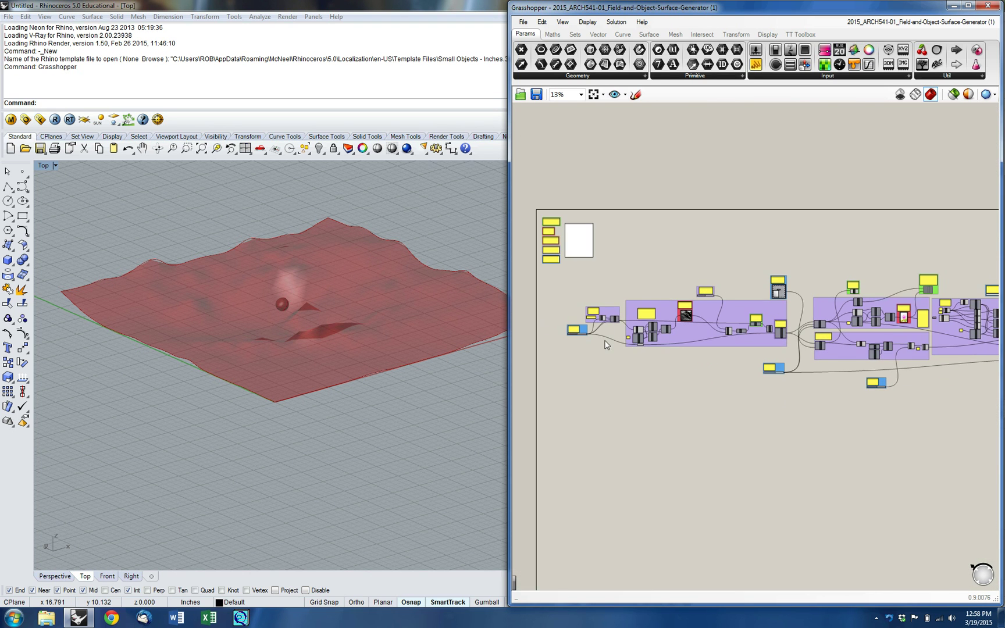
right_click_drag(945, 452, 853, 417)
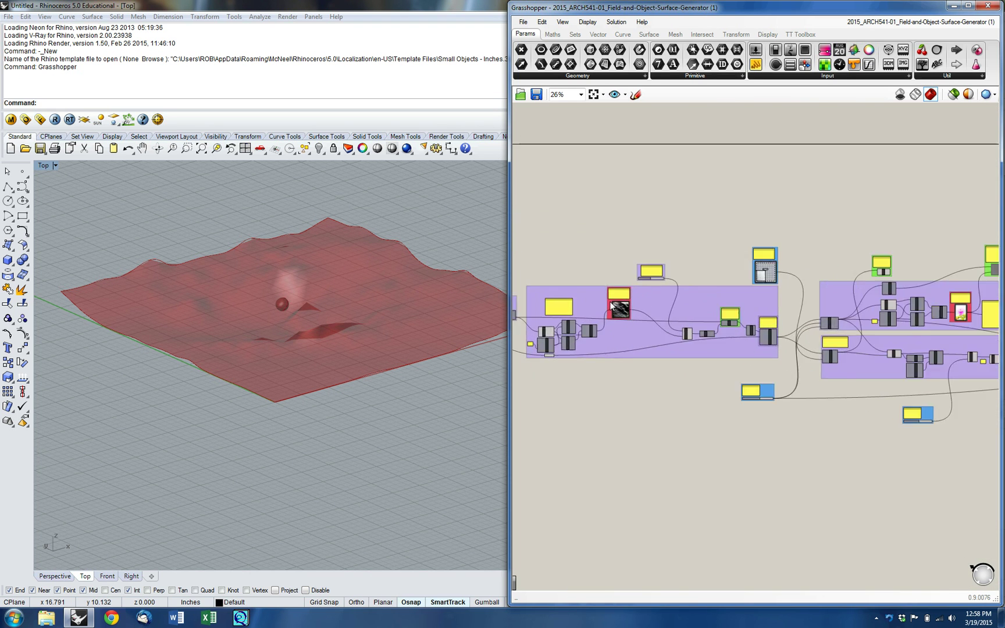
scroll(611, 307, "up", 8)
scroll(610, 302, "up", 1)
scroll(778, 309, "down", 4)
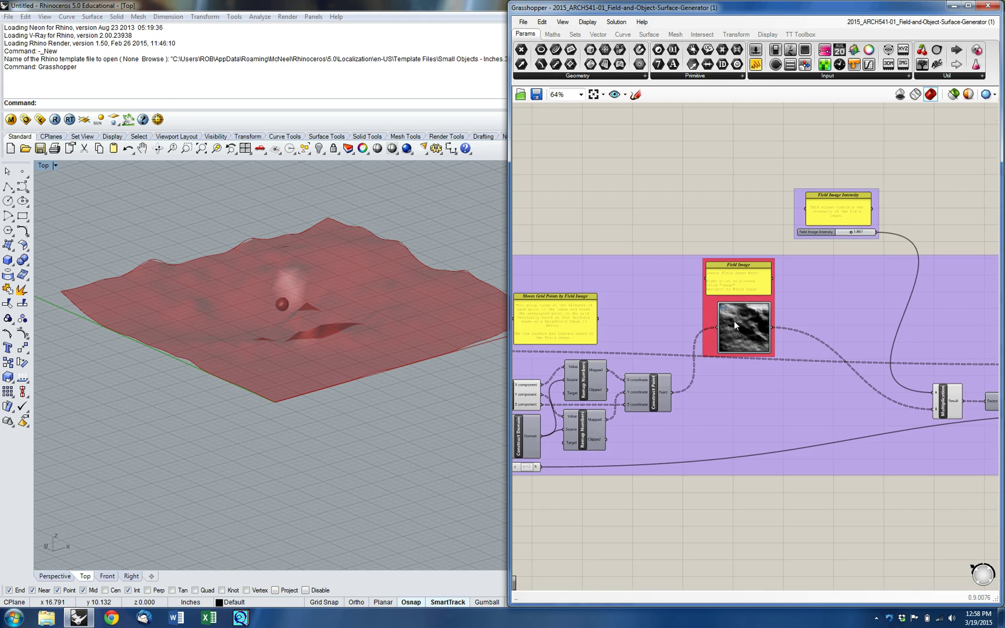
scroll(736, 323, "up", 5)
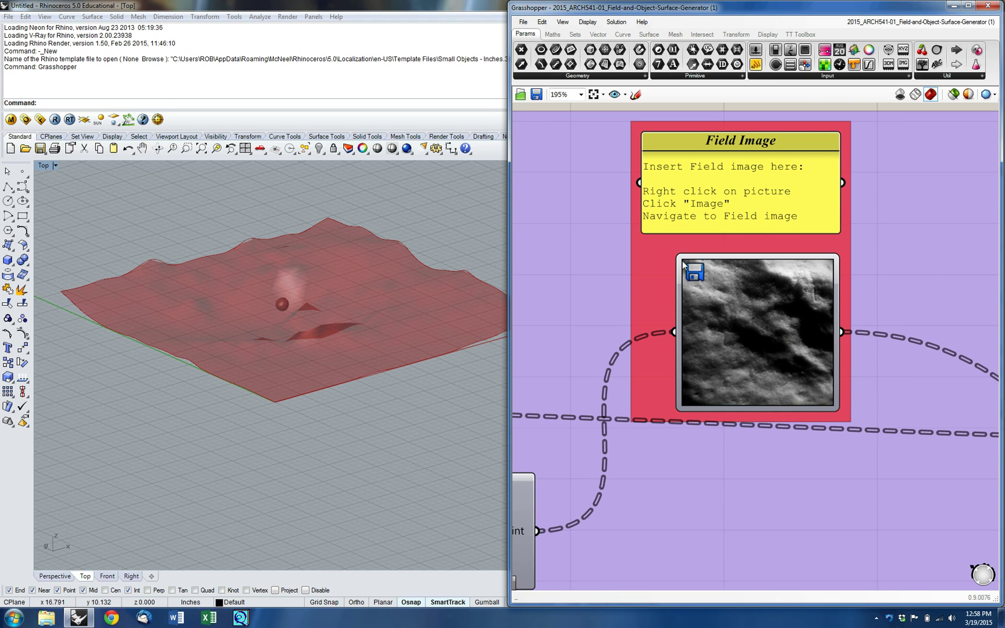
left_click(657, 258)
scroll(756, 261, "down", 3)
left_click(750, 178)
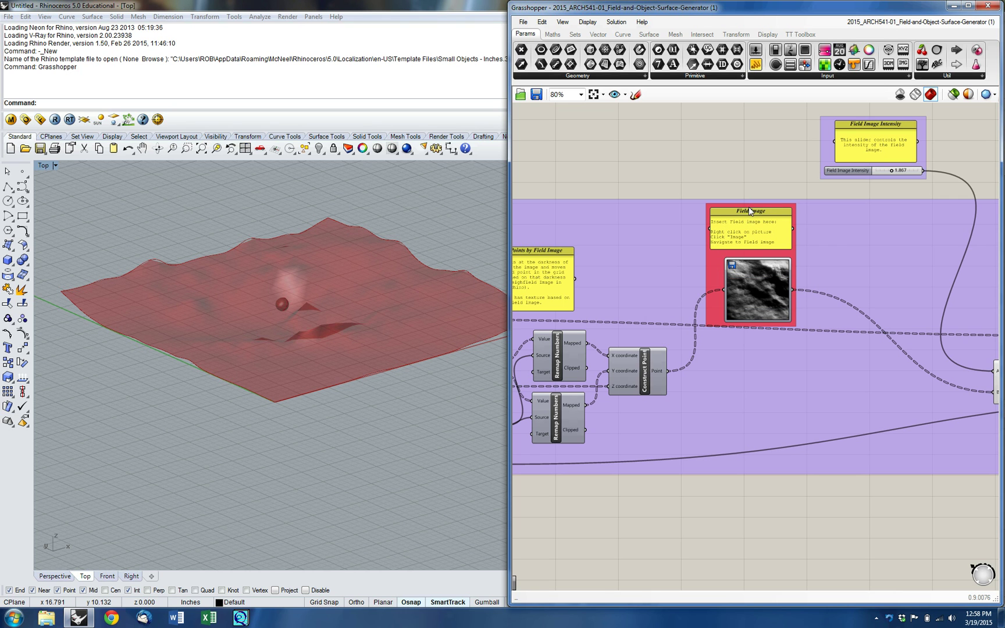
- Load the SNOW BLUR photo from Assignment 2 Photos into the Field Image sampler
right_click_drag(742, 212, 684, 201)
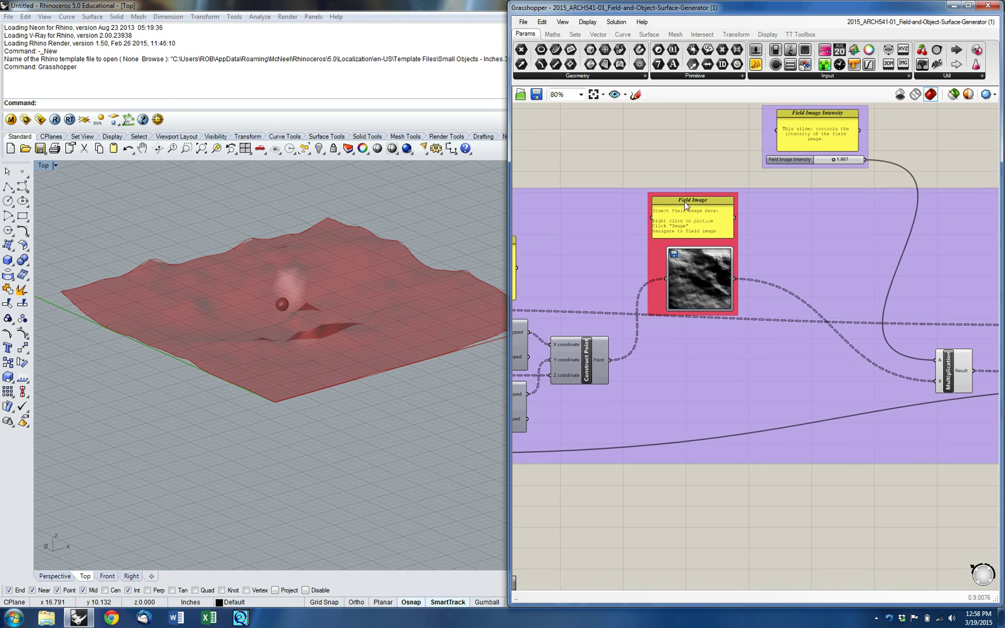
scroll(685, 197, "up", 5)
left_click(715, 396)
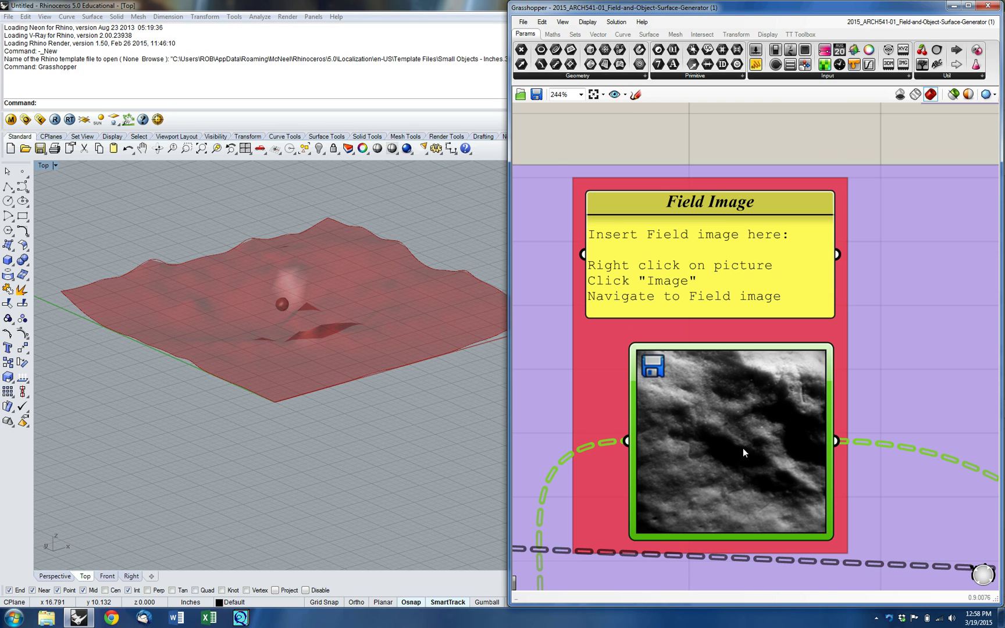
right_click(742, 447)
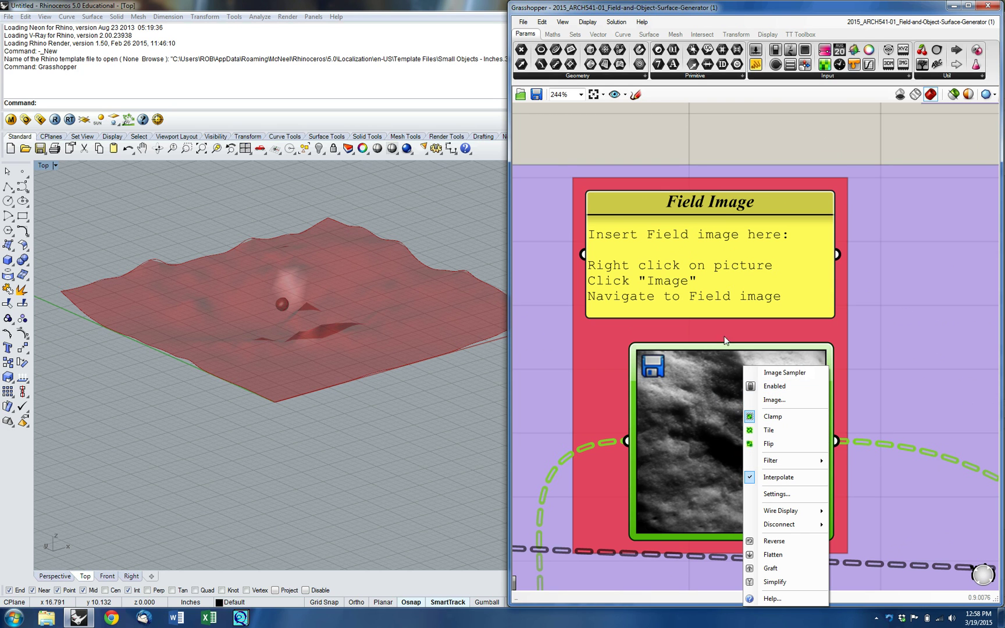
left_click(693, 405)
right_click(739, 414)
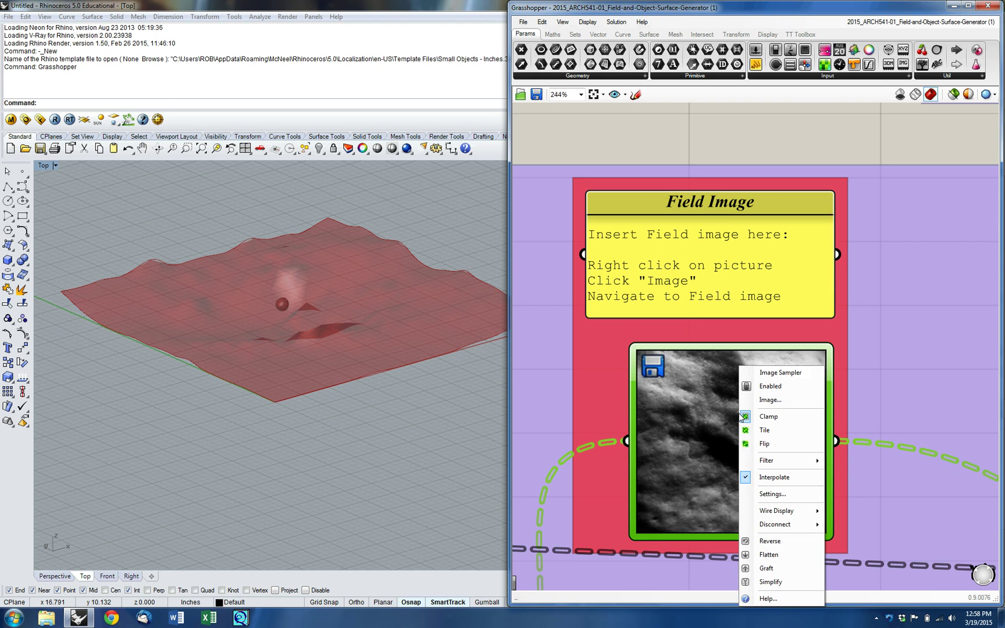
left_click(771, 400)
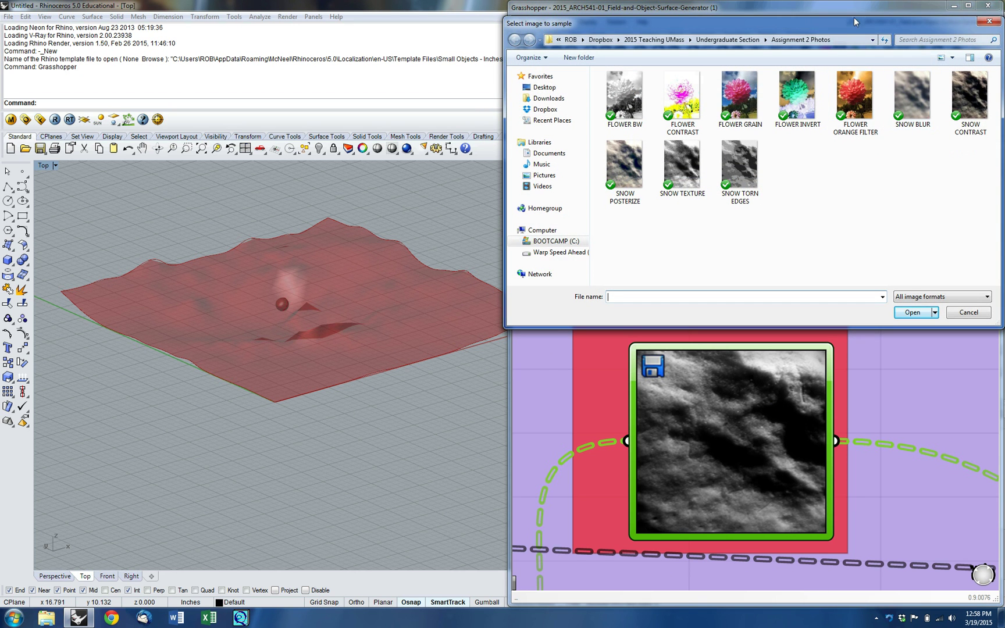
left_click(915, 90)
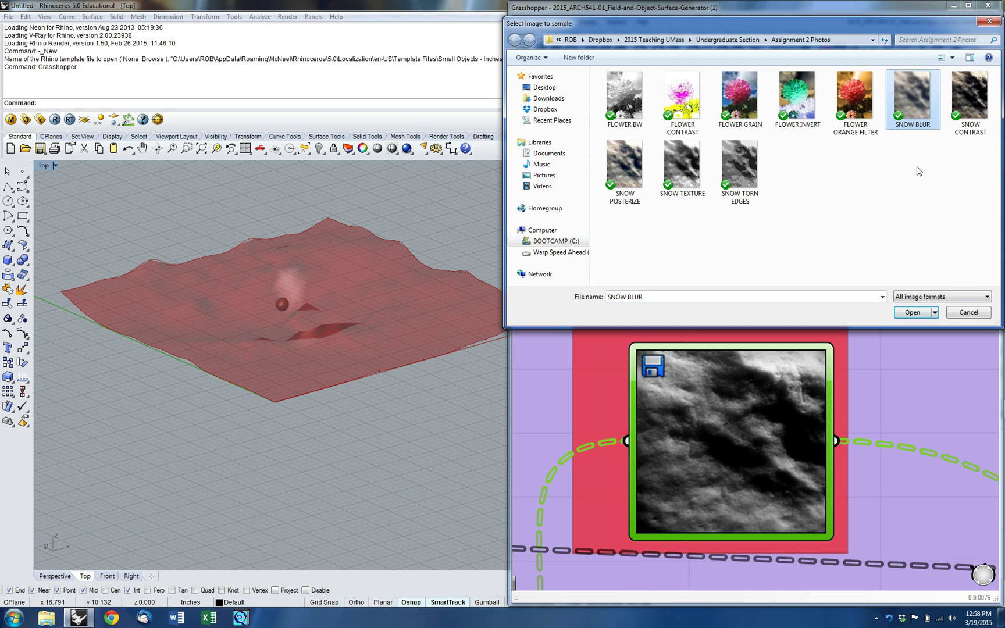
left_click(911, 312)
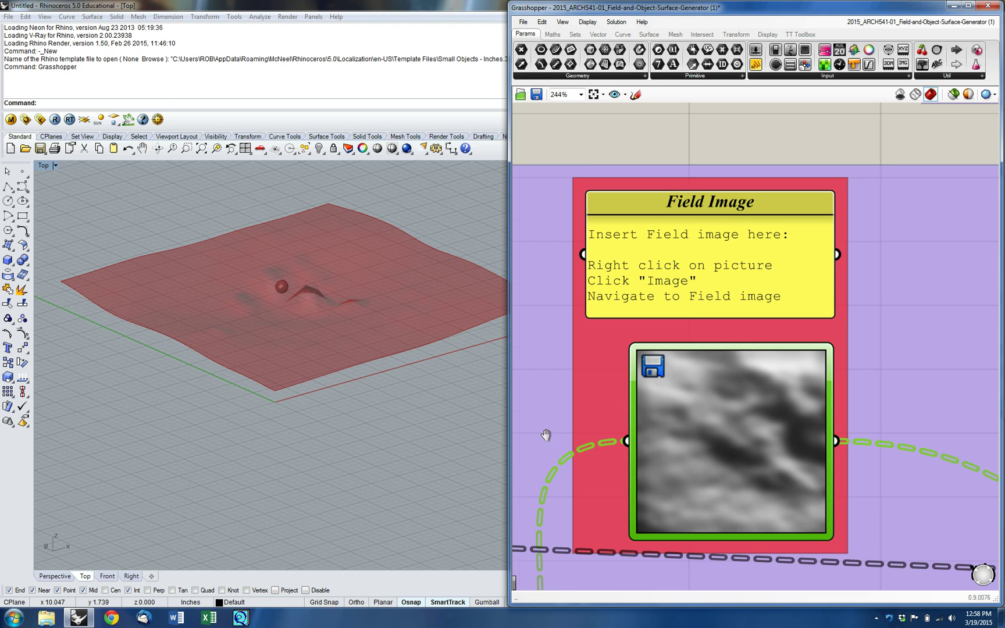
- Load the FLOWER GRAIN photo from Assignment 2 Photos into the Object Image sampler
scroll(594, 362, "down", 10)
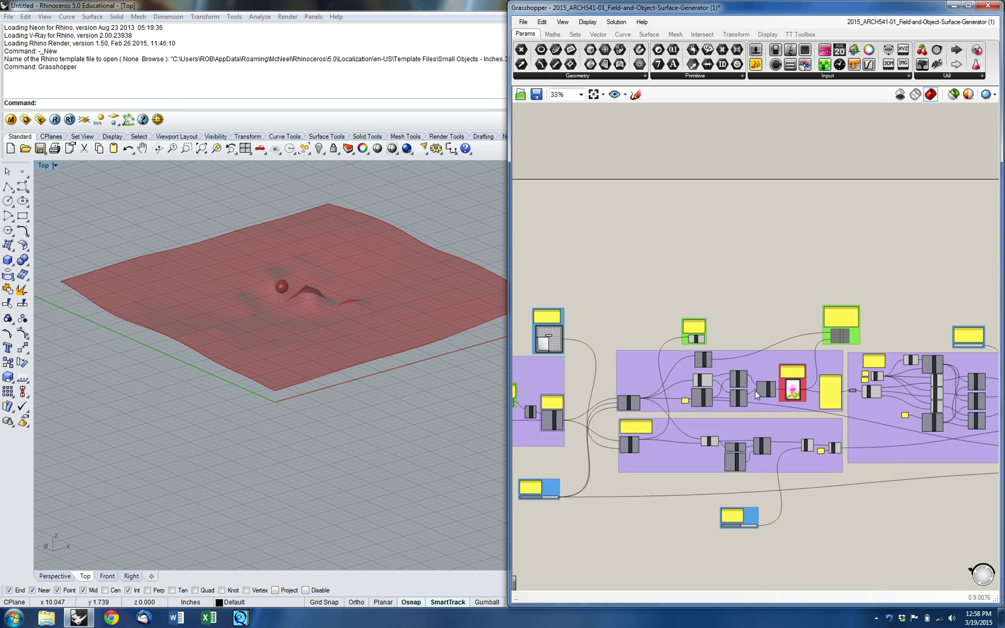
scroll(747, 377, "up", 10)
right_click(833, 400)
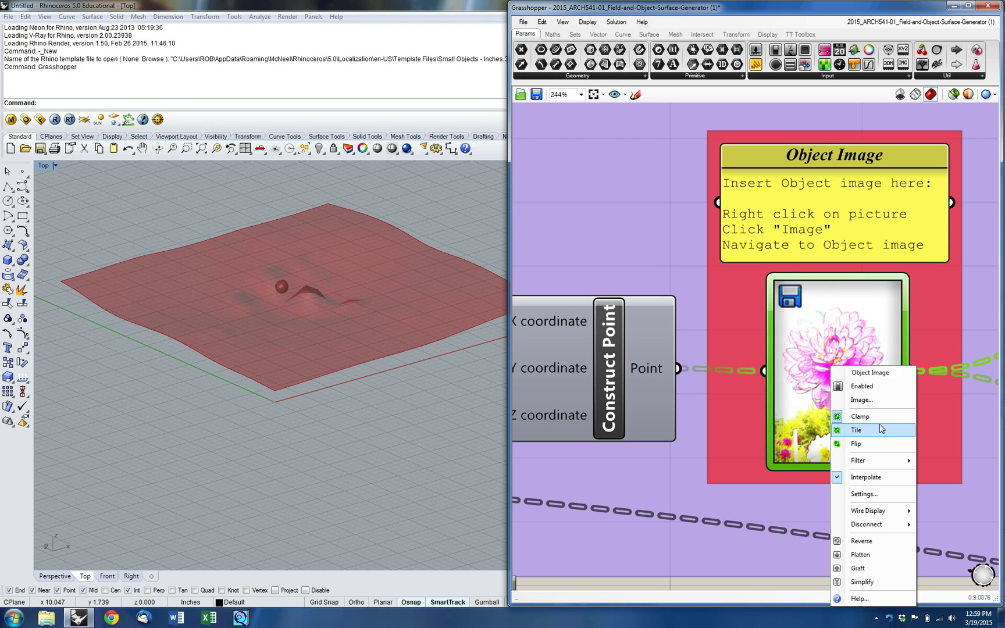
left_click(861, 400)
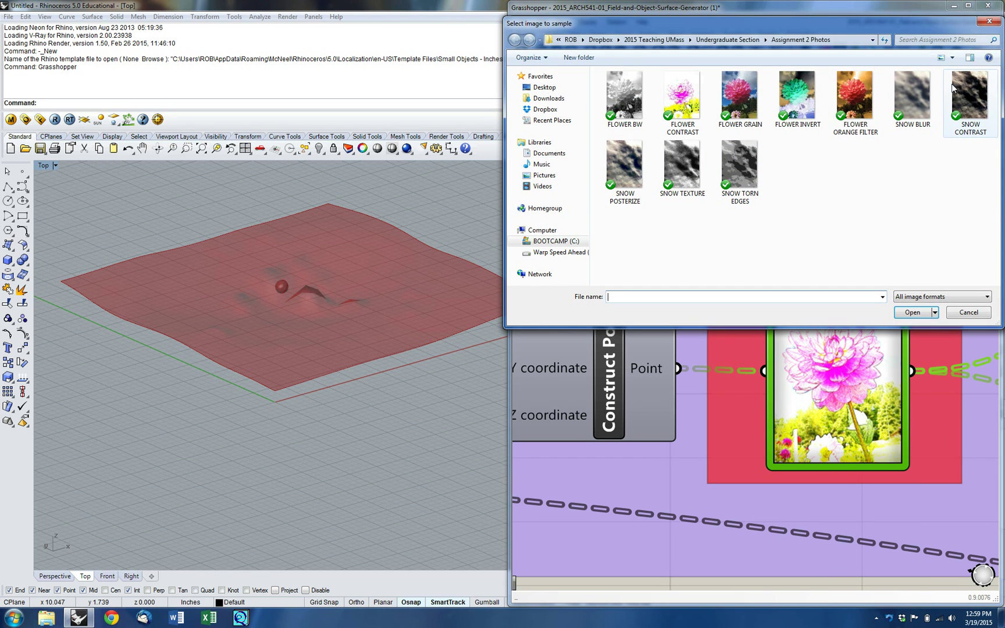
left_click(736, 96)
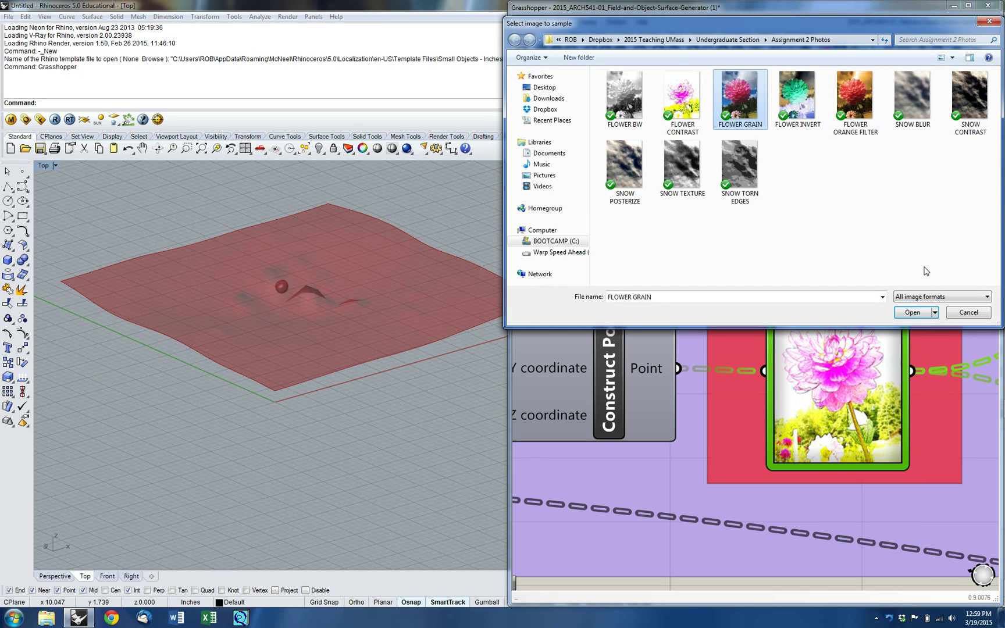
left_click(911, 313)
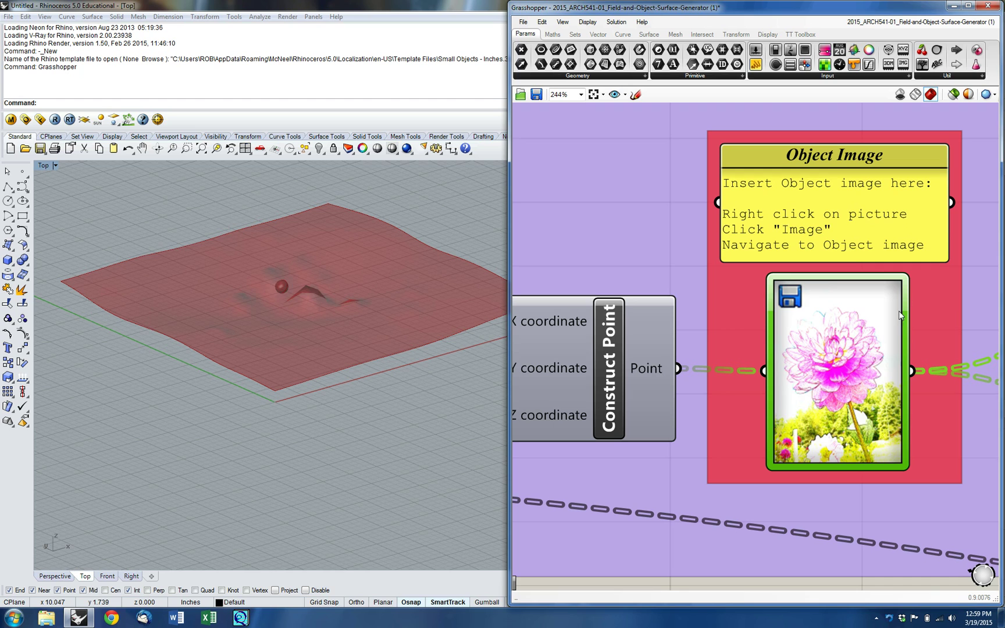
- Examine the surface generated from the new photos and the image shown in the Object Image sampler
right_click_drag(280, 336, 301, 399)
right_click_drag(630, 229, 638, 209)
scroll(642, 207, "down", 4)
right_click_drag(804, 306, 866, 358)
scroll(865, 354, "down", 6)
scroll(866, 355, "up", 9)
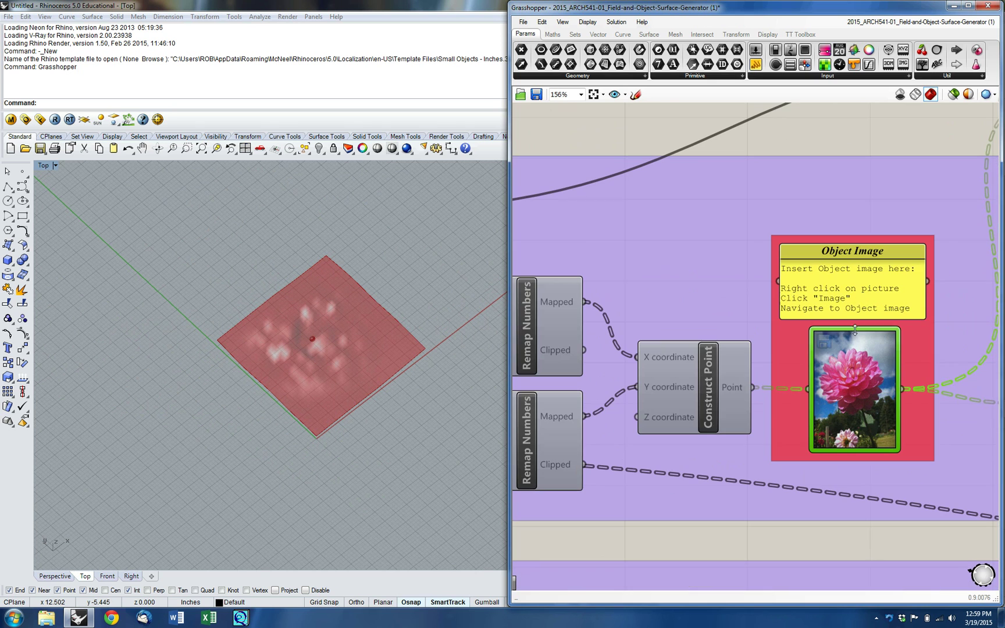
scroll(916, 349, "down", 6)
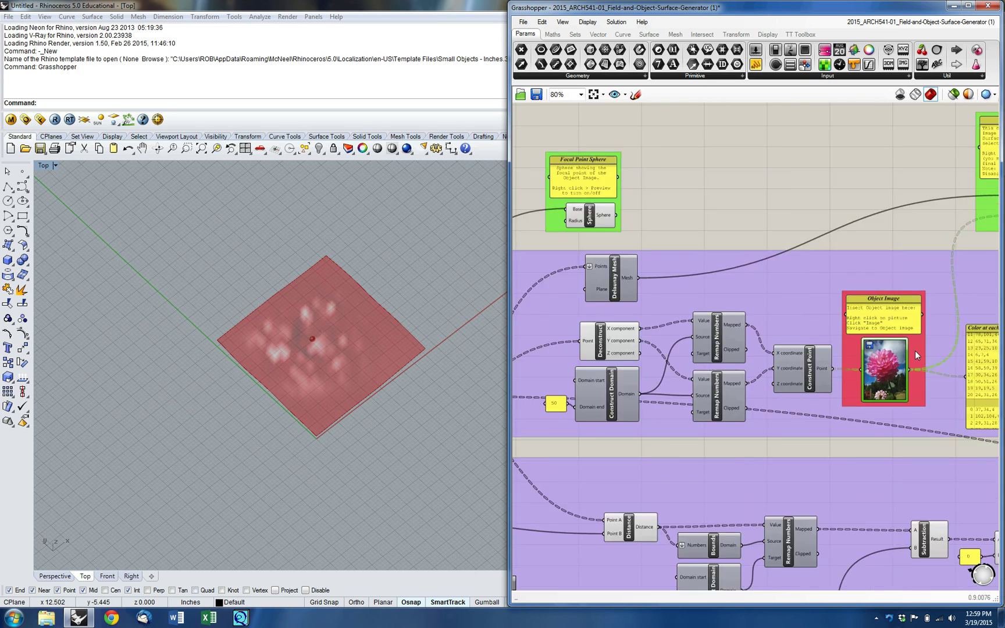
scroll(756, 277, "up", 2)
scroll(763, 276, "up", 2)
- Find the Final Surface group at the end of the definition and select its parameter to highlight the geometry
scroll(826, 267, "down", 5)
right_click_drag(996, 279, 697, 265)
scroll(819, 259, "down", 3)
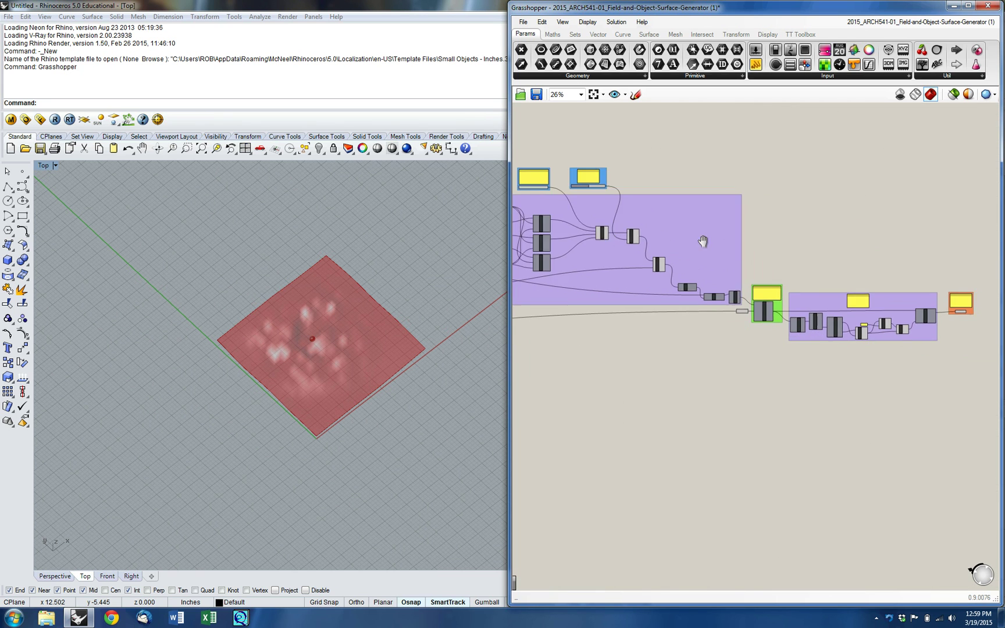
scroll(768, 274, "up", 8)
left_click(809, 290)
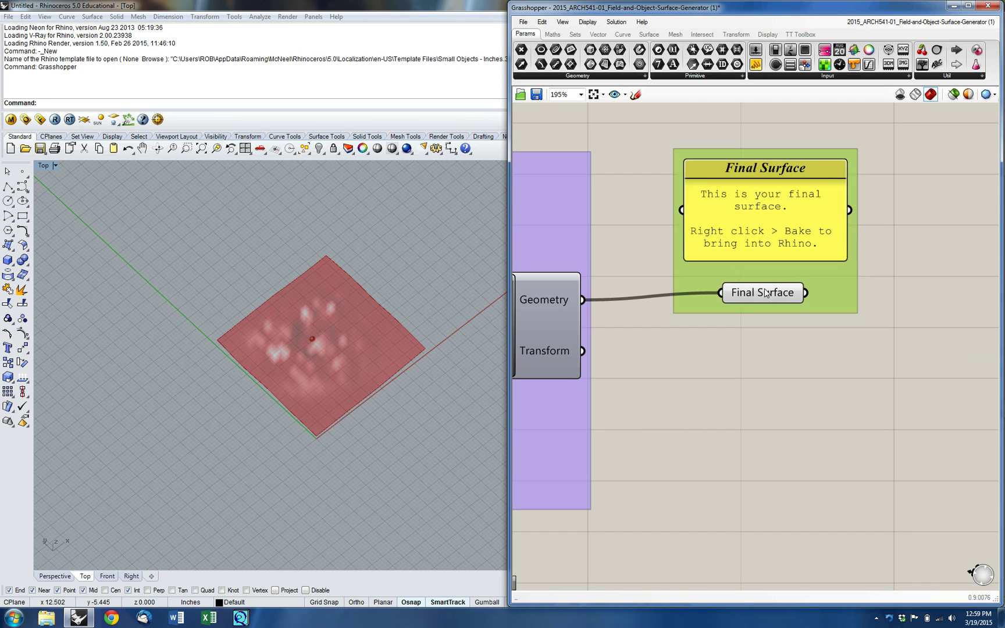
left_click(763, 289)
left_click(774, 375)
left_click(772, 294)
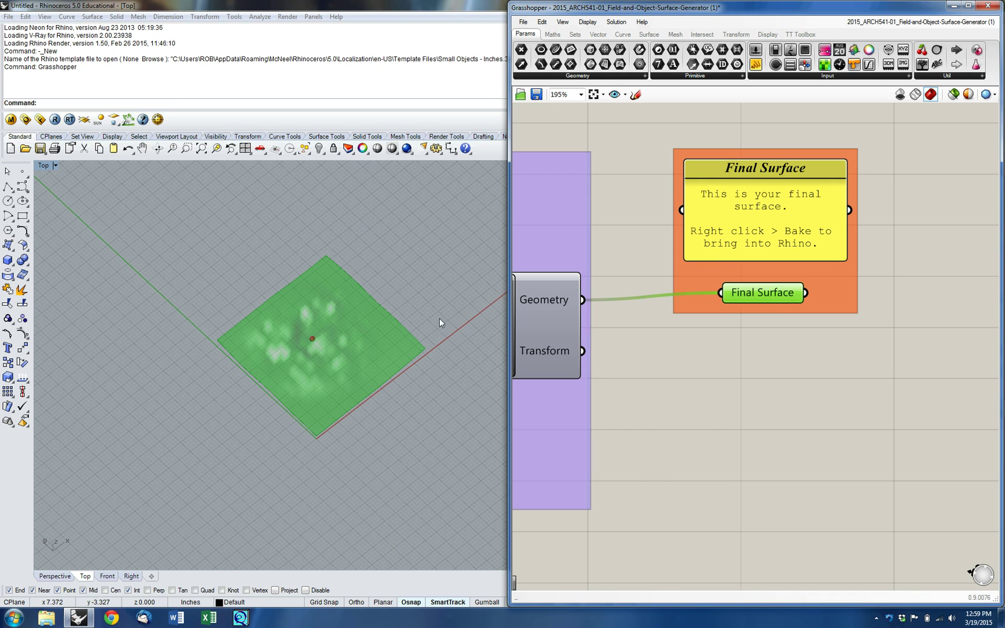
left_click(745, 341)
left_click(779, 292)
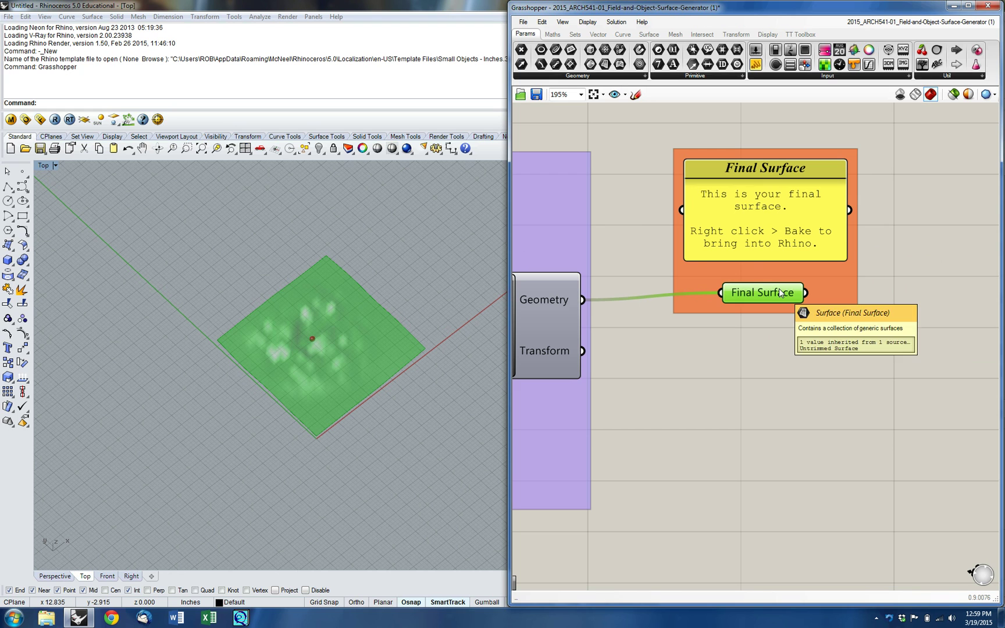
- Shift the Final Surface parameter slightly within its group and bake it into Rhino with the default attributes
left_click_drag(775, 292, 818, 297)
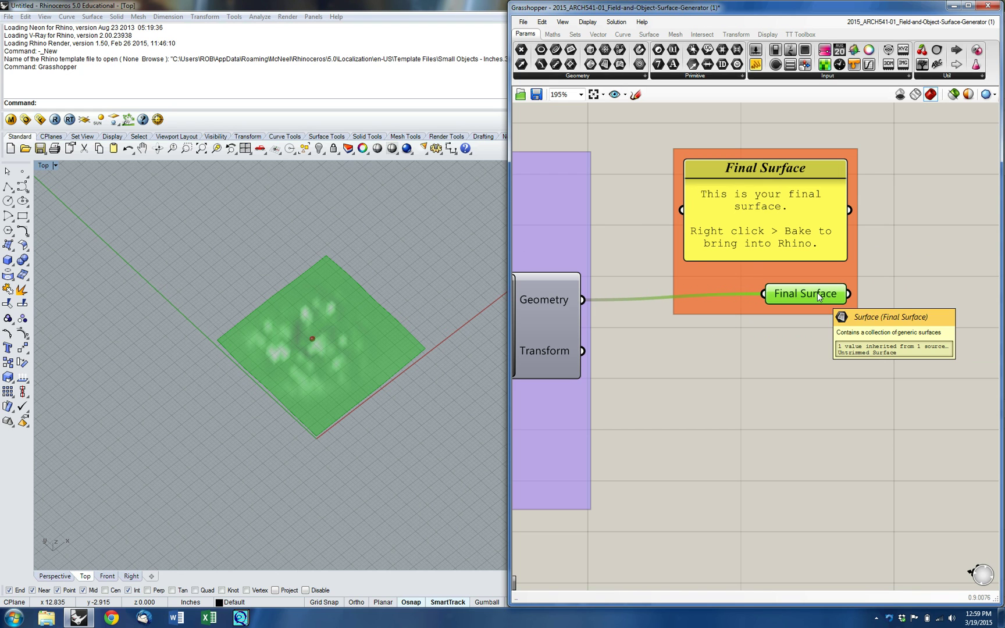
right_click(819, 297)
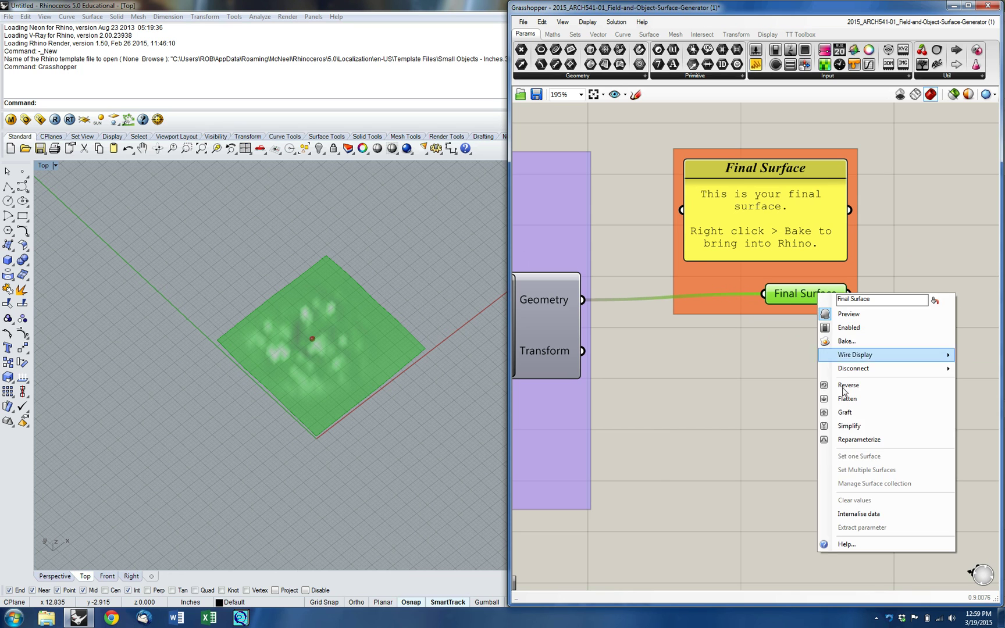
left_click(864, 341)
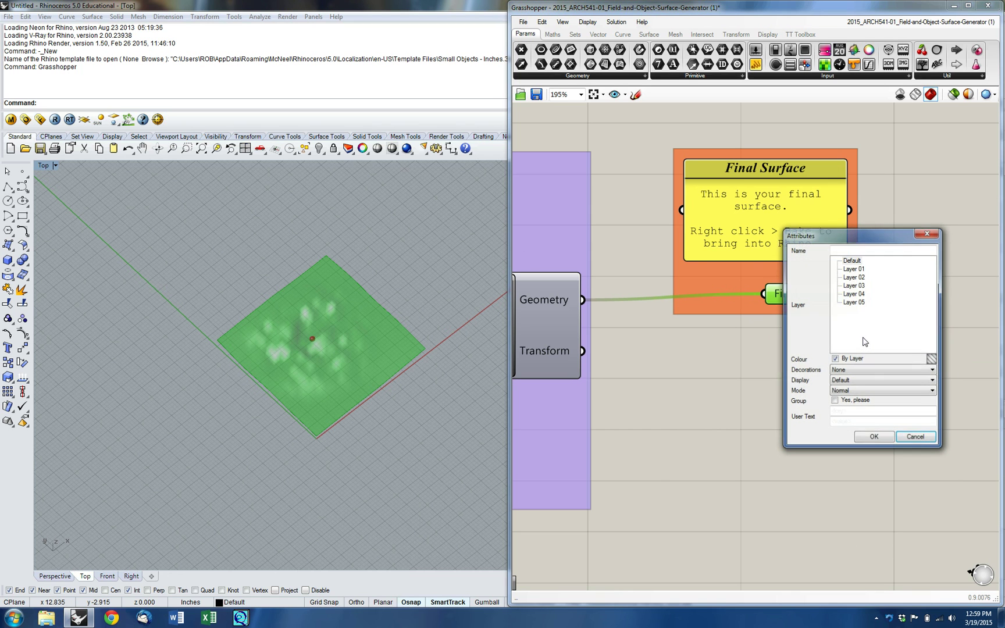
left_click(873, 437)
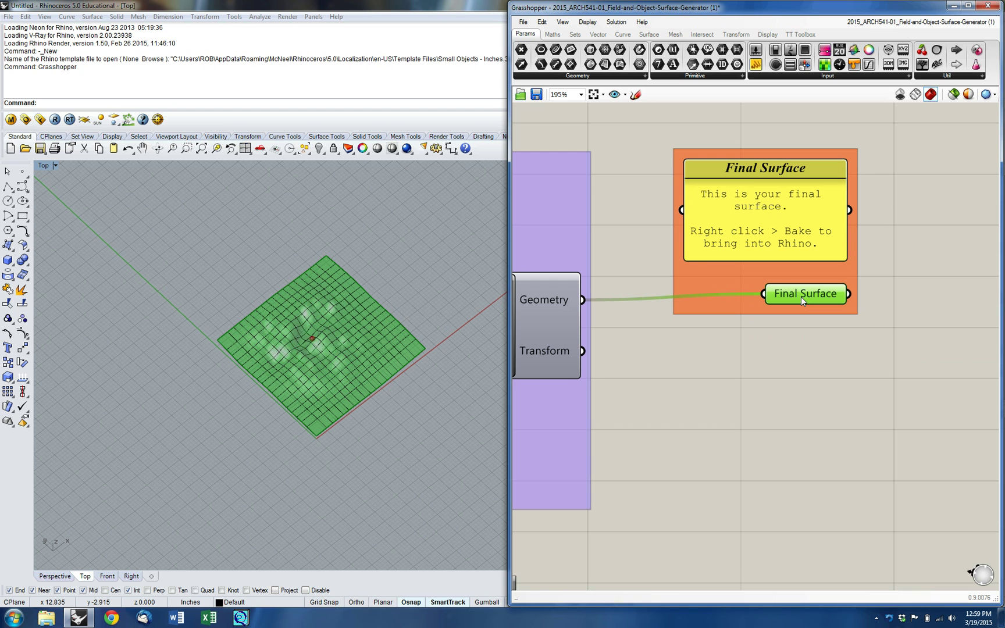
right_click(801, 297)
left_click(706, 380)
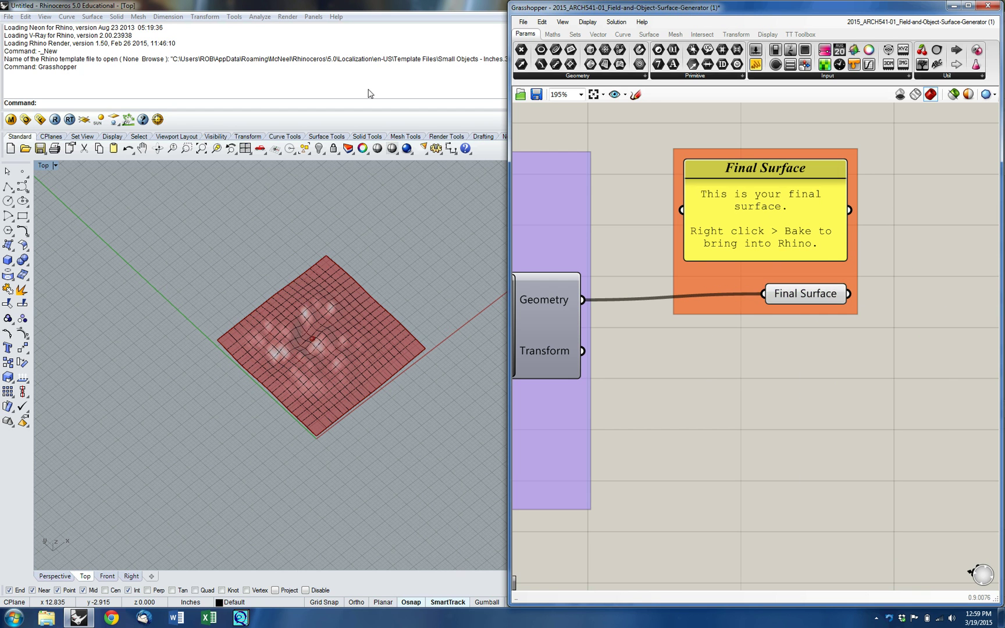
- Collapse the Grasshopper window and move the baked surface along the X axis, clear of the red preview surface
double_click(754, 9)
left_click(388, 342)
right_click_drag(501, 492, 331, 363, "ctrl+shift")
type("M")
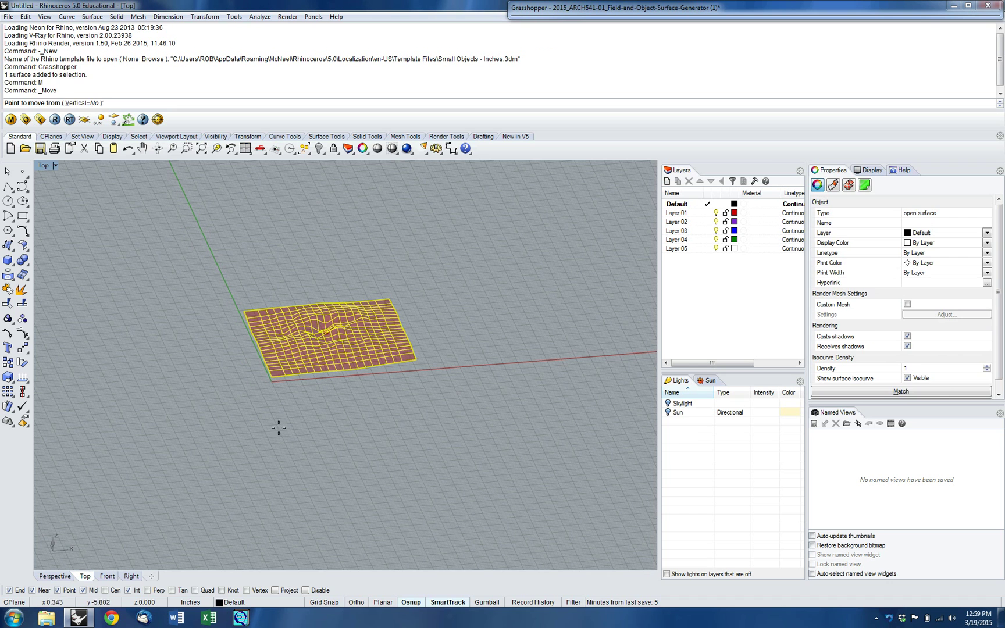
key("Return")
left_click(274, 431)
left_click(516, 409)
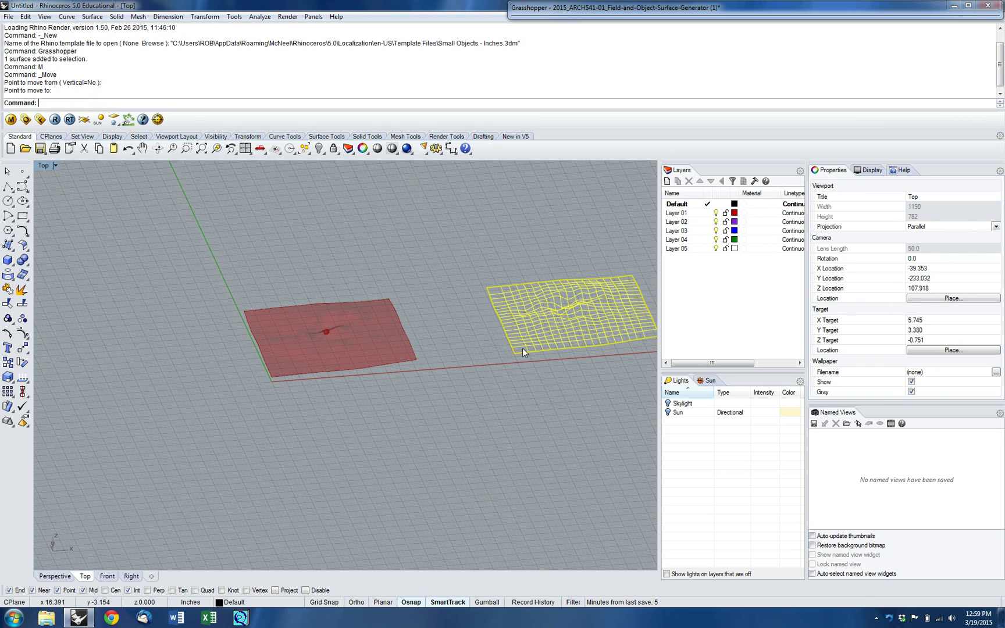
- Set the Top viewport's display mode to Ghosted and deselect the baked surface
left_click(56, 165)
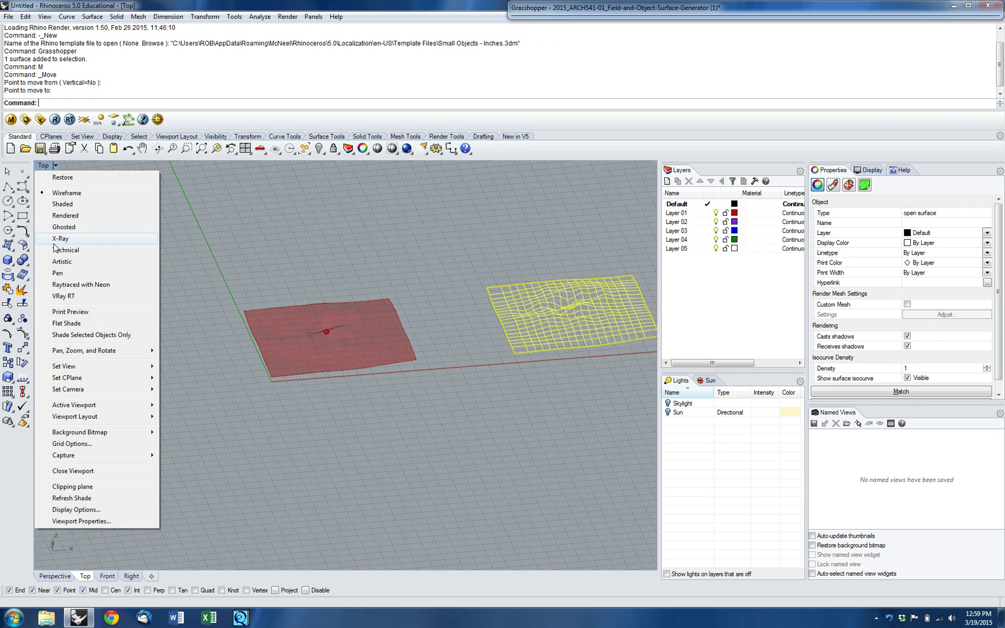
left_click(59, 237)
left_click(513, 241)
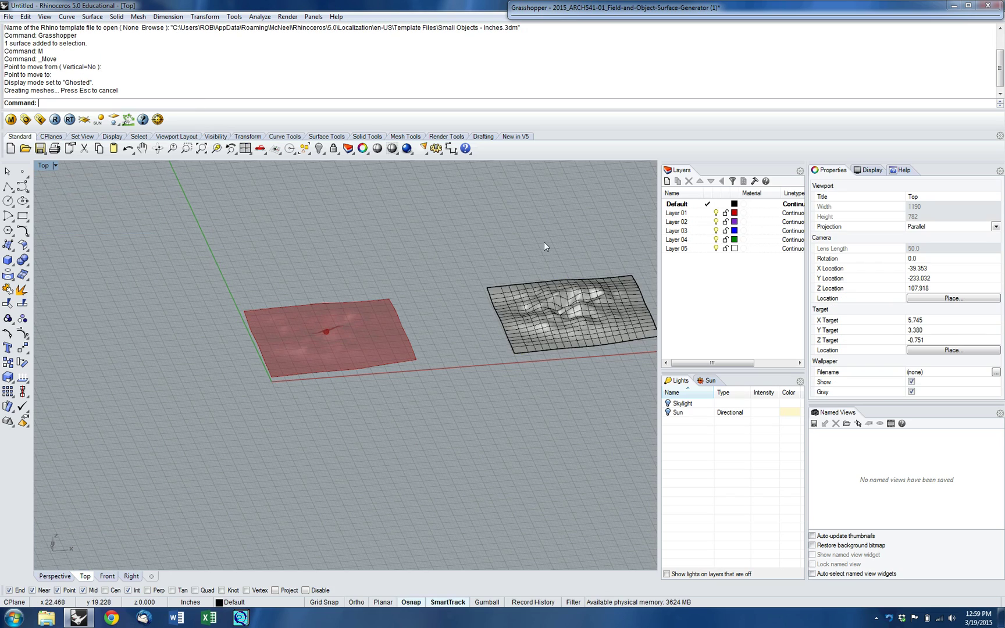
- Inspect the baked surface's relief up close and compare it with the Grasshopper preview beside it
right_click_drag(572, 237, 344, 272)
scroll(372, 267, "up", 7)
scroll(327, 278, "up", 7)
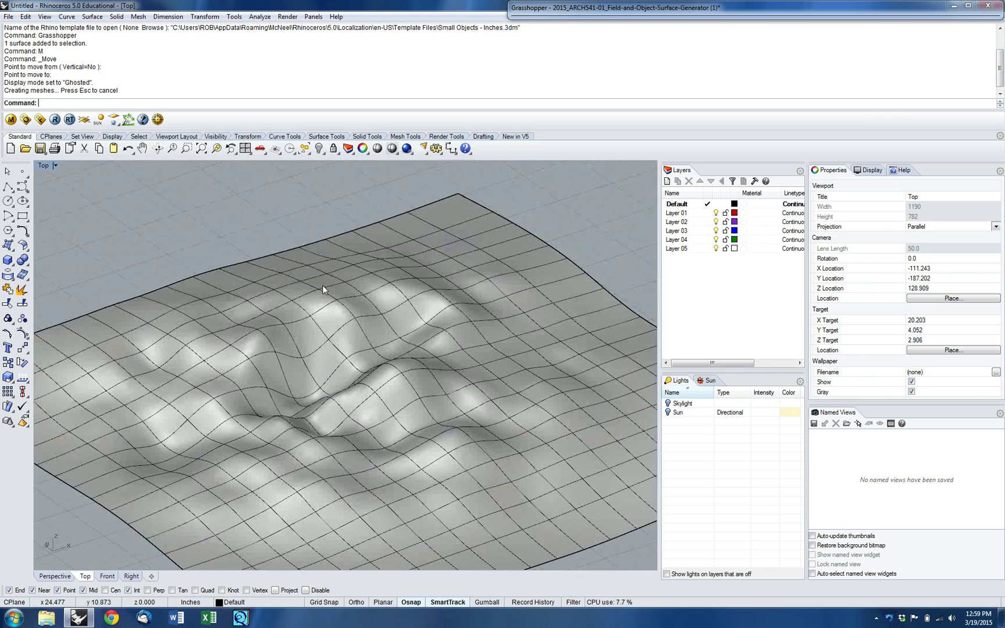
scroll(363, 289, "down", 11)
right_click_drag(503, 317, 489, 352, "ctrl+shift")
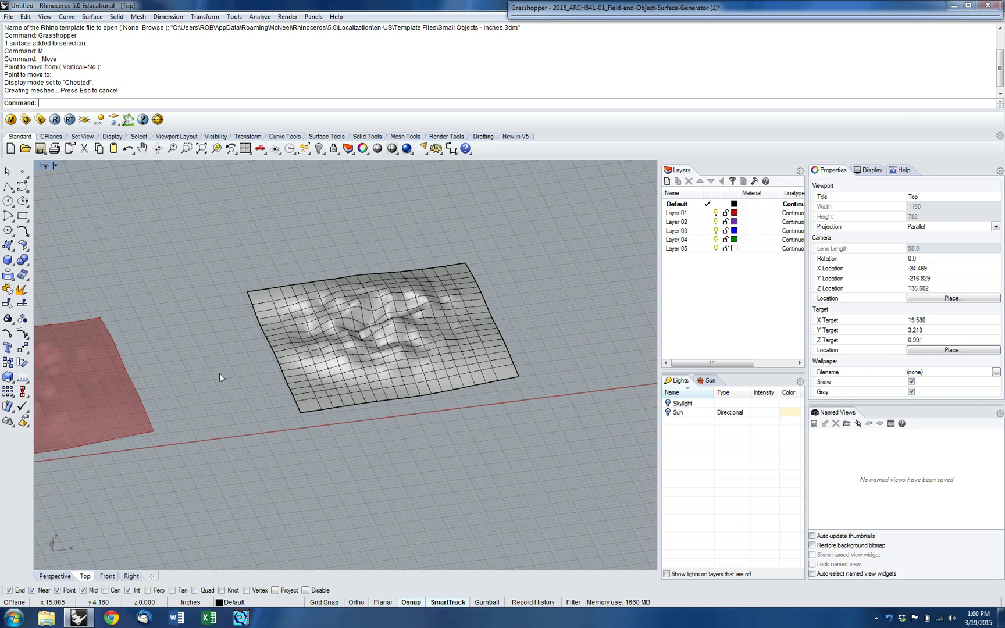
right_click_drag(480, 256, 482, 282, "ctrl+shift")
scroll(489, 282, "down", 8)
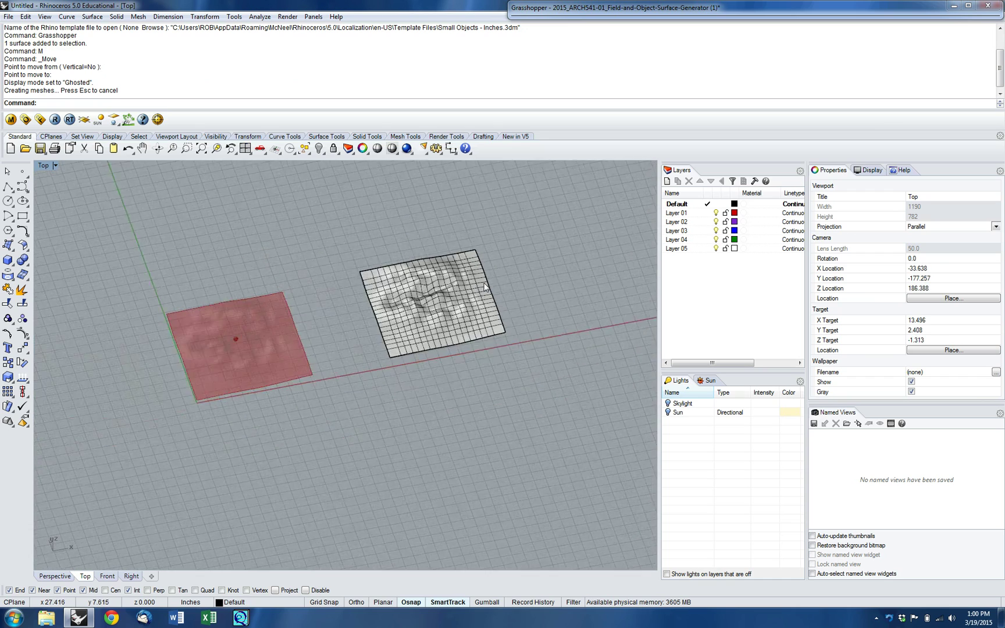
scroll(248, 331, "up", 3)
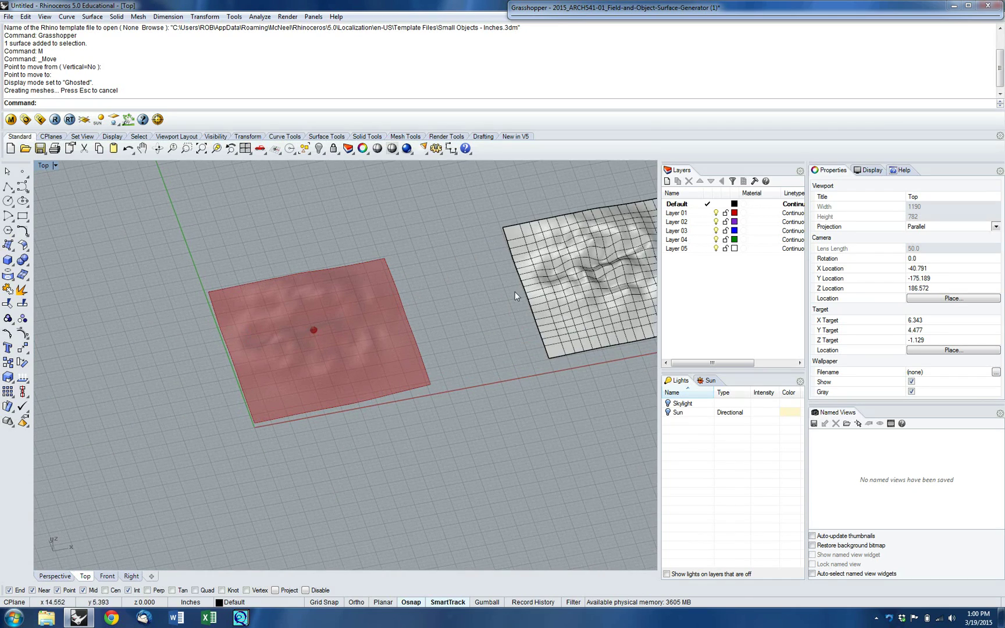
- Restore the Grasshopper window, find the Field Image Resolution group and read what its slider controls
left_click(584, 9)
scroll(811, 356, "down", 6)
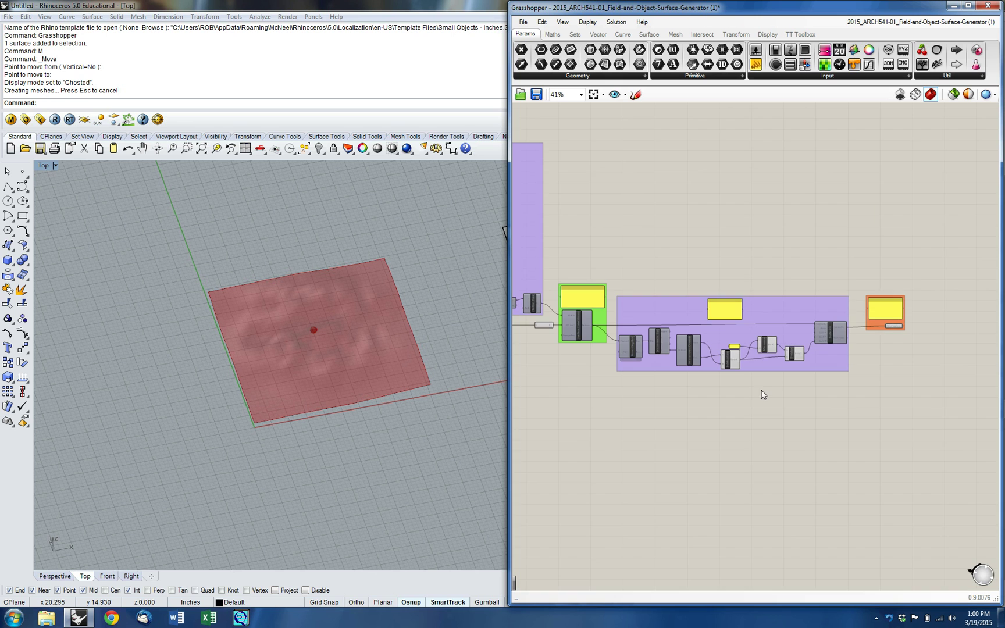
scroll(890, 379, "down", 3)
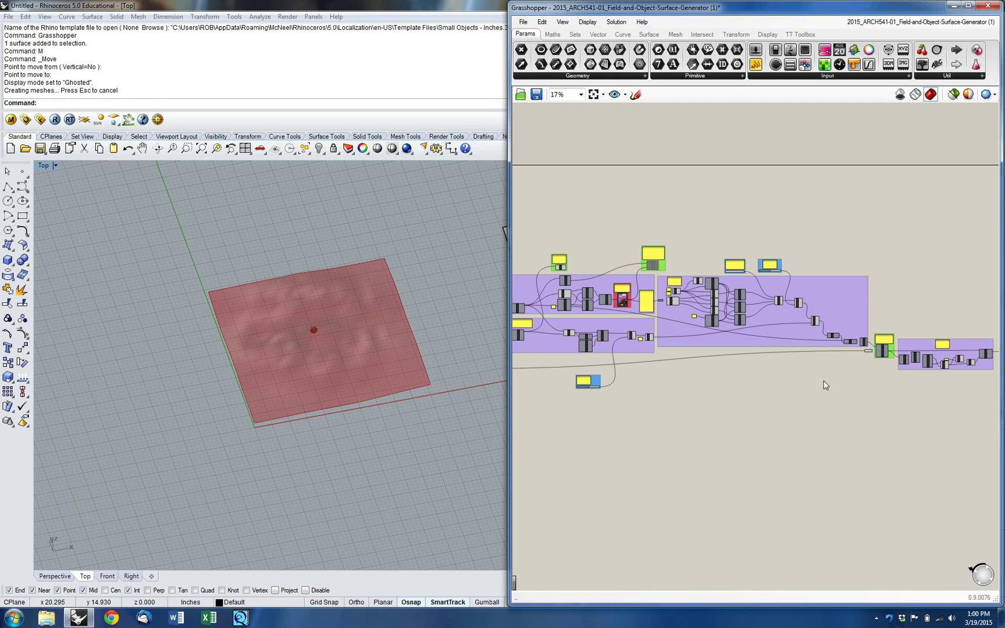
right_click_drag(666, 388, 921, 372)
right_click_drag(630, 359, 696, 416)
scroll(642, 340, "up", 8)
scroll(671, 350, "up", 1)
right_click_drag(666, 351, 819, 278)
scroll(779, 301, "down", 3)
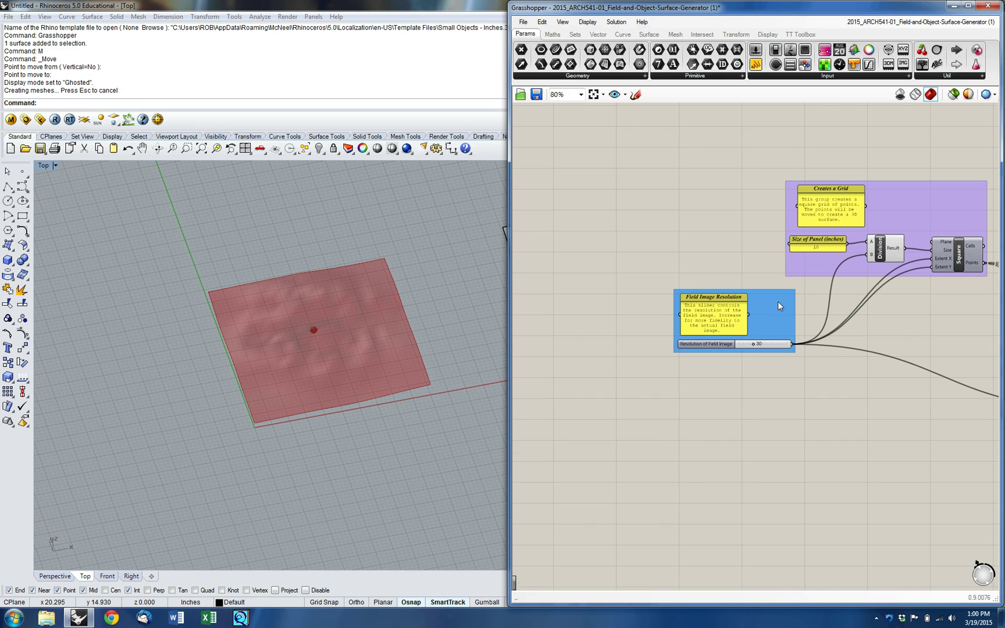
left_click(777, 305)
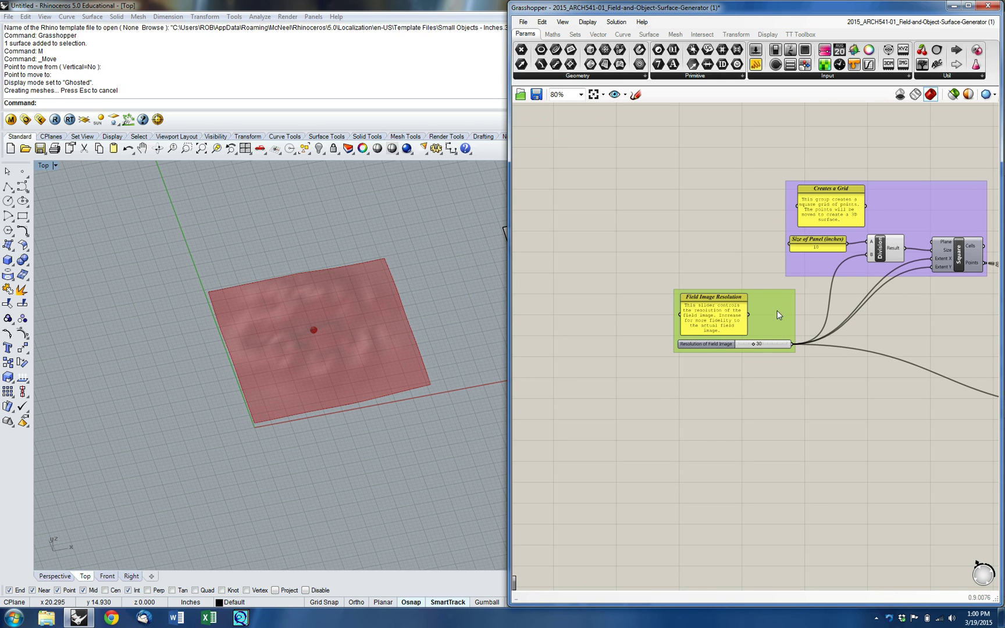
scroll(762, 317, "up", 3)
left_click(712, 253)
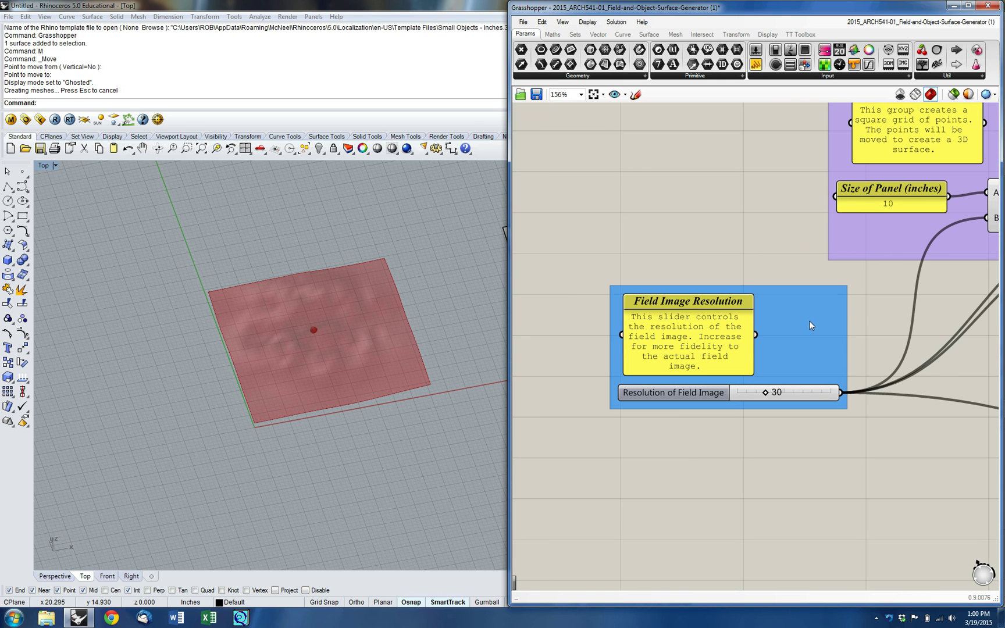
- Set the Resolution of Field Image slider to 29
scroll(700, 351, "down", 3)
scroll(669, 372, "up", 4)
left_click(689, 368)
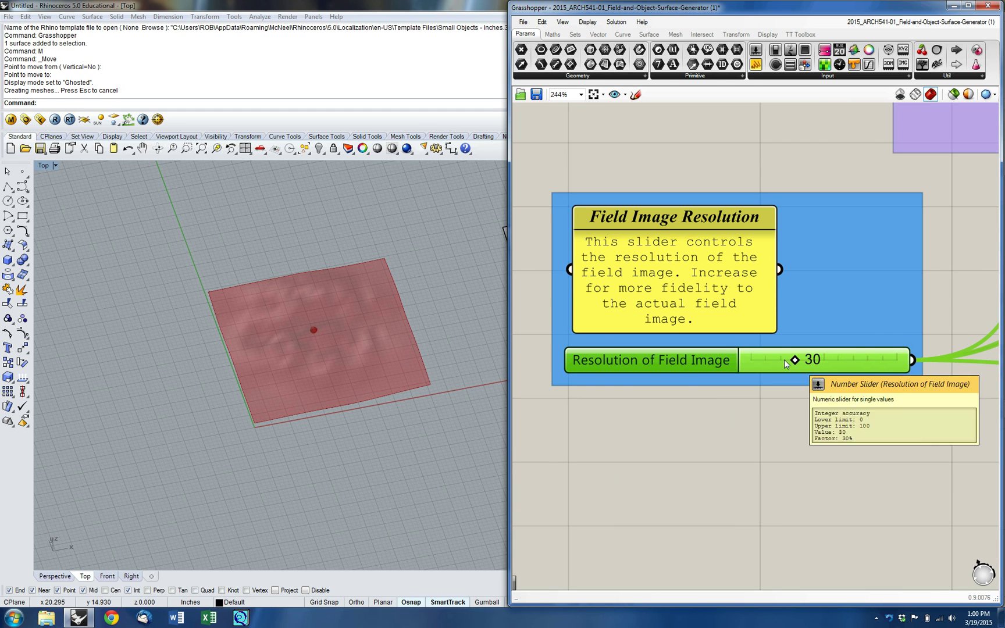
left_click(614, 390)
scroll(614, 391, "down", 5)
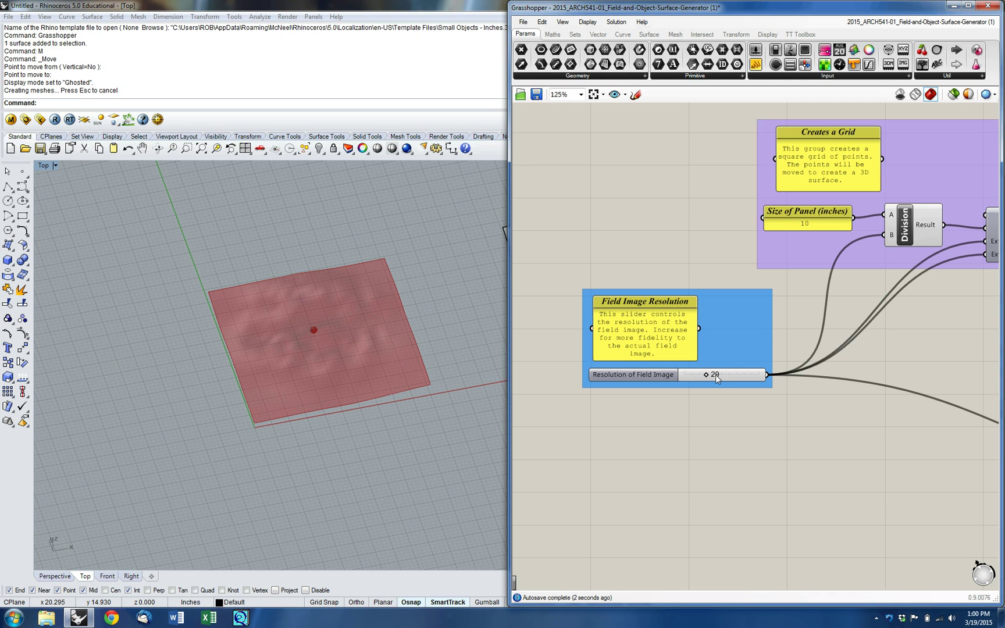
scroll(707, 375, "up", 7)
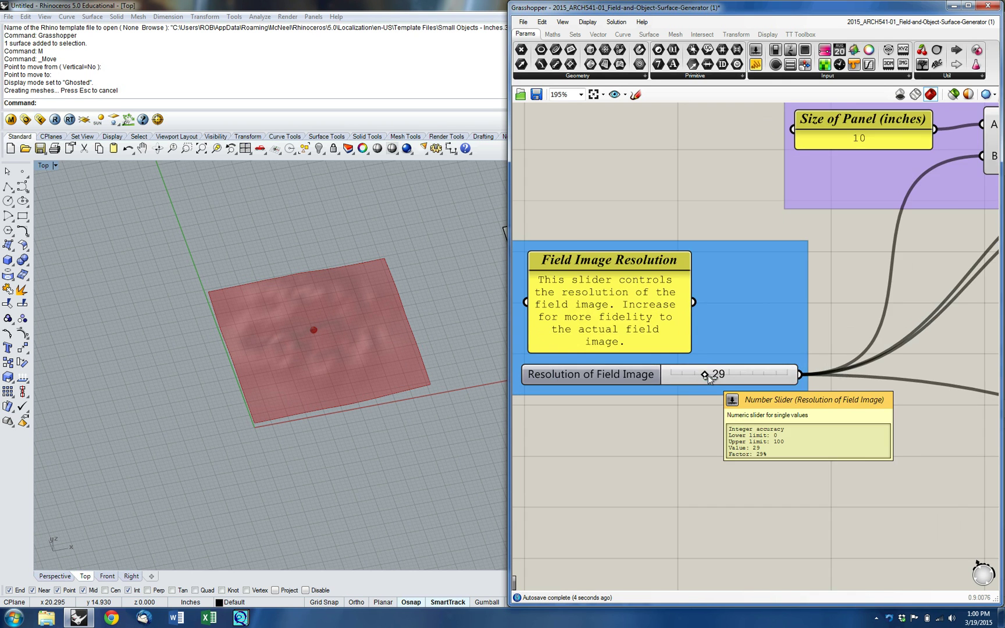
scroll(778, 379, "down", 4)
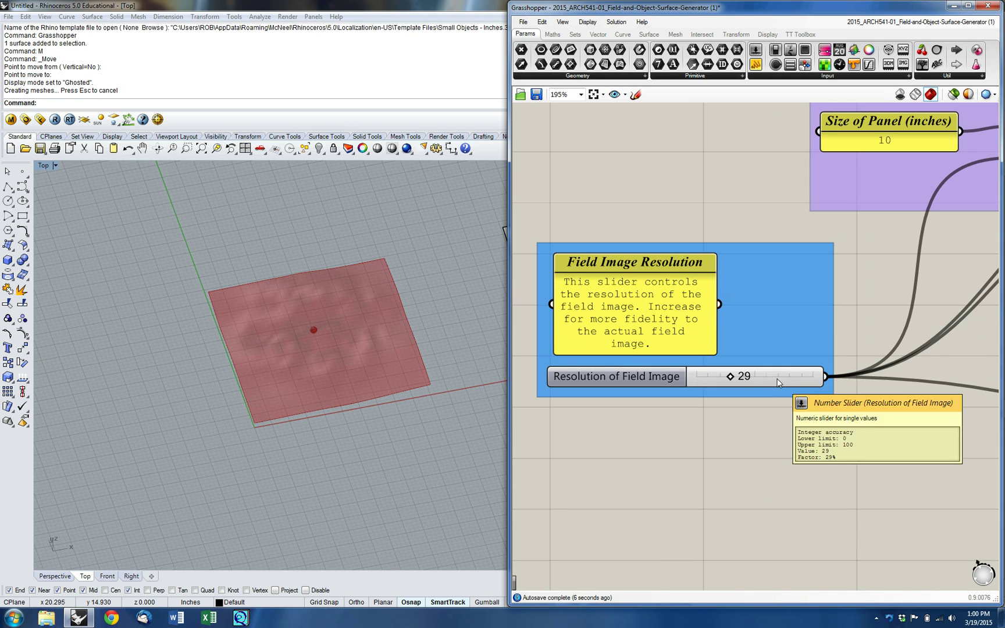
right_click_drag(567, 409, 591, 436)
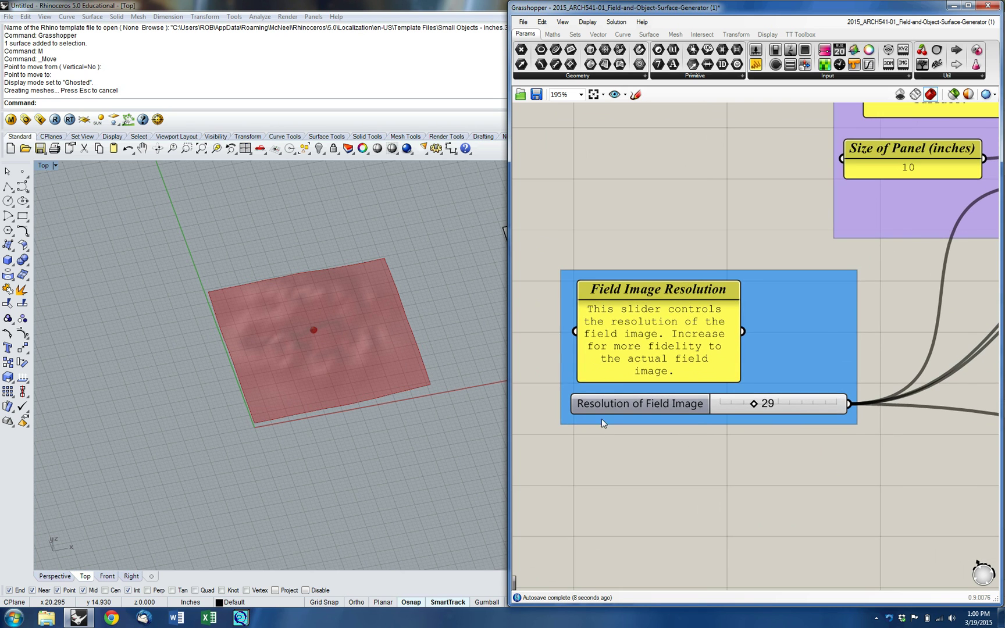
scroll(618, 415, "down", 1)
scroll(611, 346, "down", 1)
scroll(618, 373, "up", 1)
right_click_drag(685, 421, 695, 399)
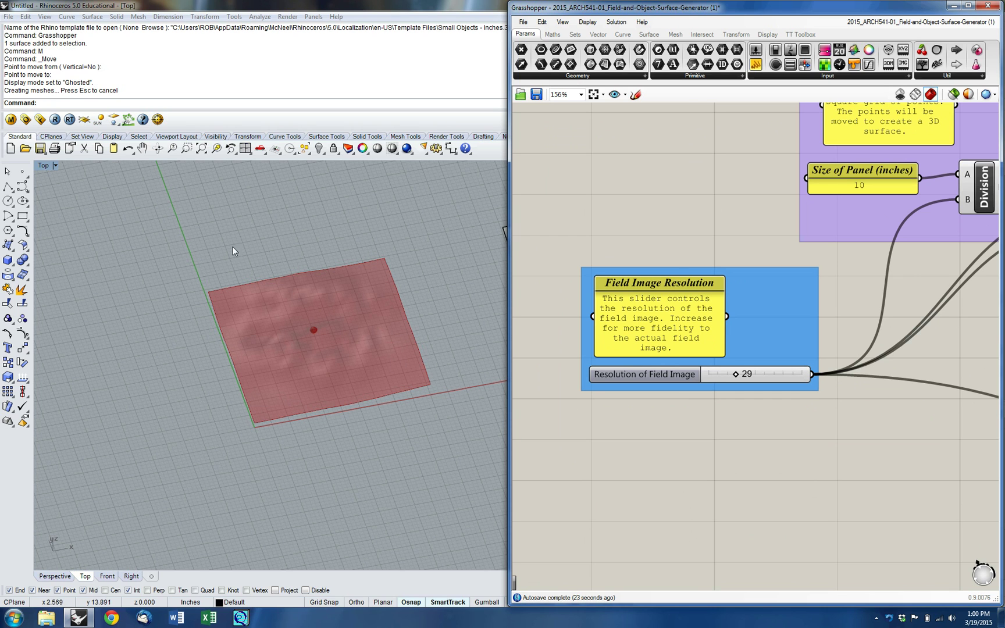
- Set the Resolution of Field Image slider to 70 and inspect the surface preview from several angles
double_click(763, 376)
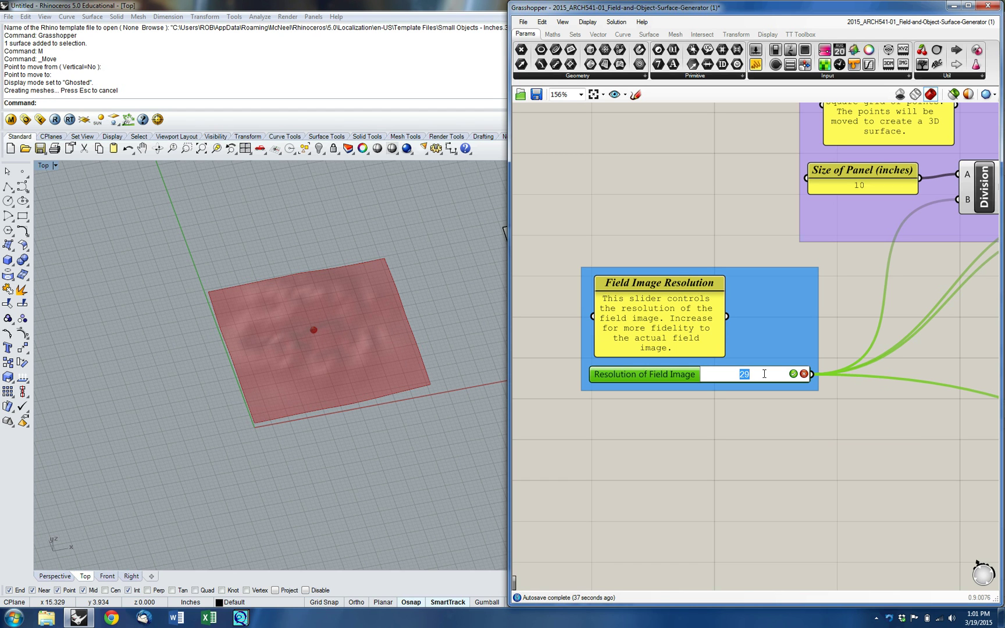
type("70")
key("Return")
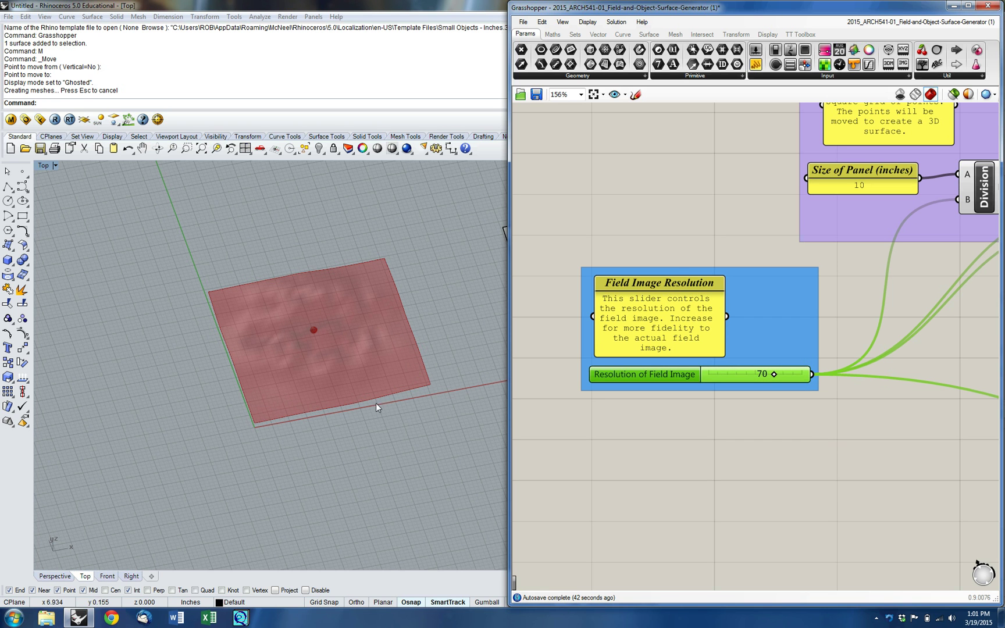
right_click_drag(338, 425, 318, 387)
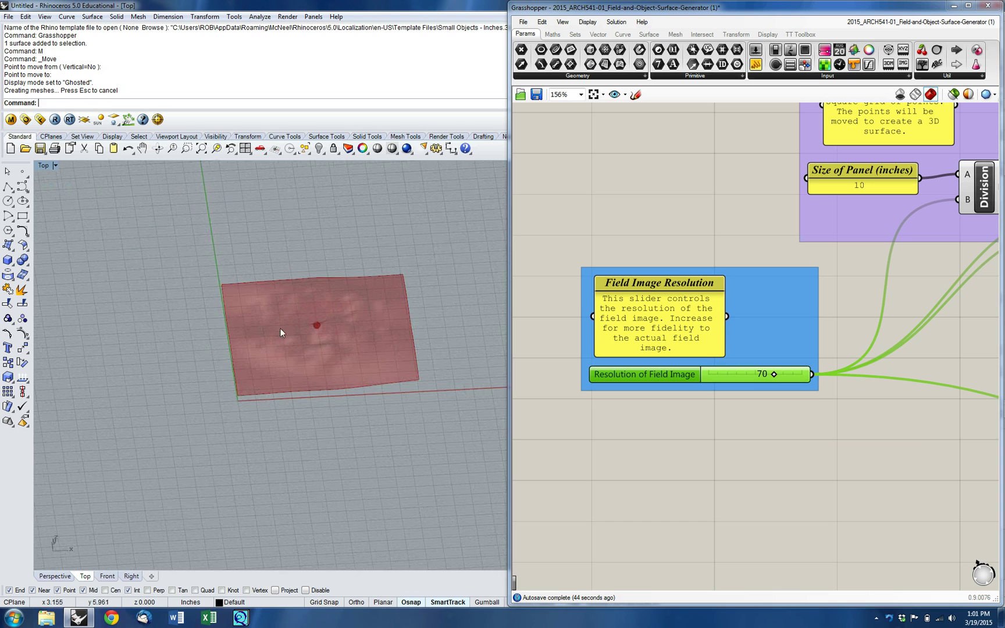
right_click_drag(277, 321, 416, 355)
- Find the Field Image sampler and review its Image Sampler settings, accepting them as they are
right_click_drag(891, 264, 780, 263)
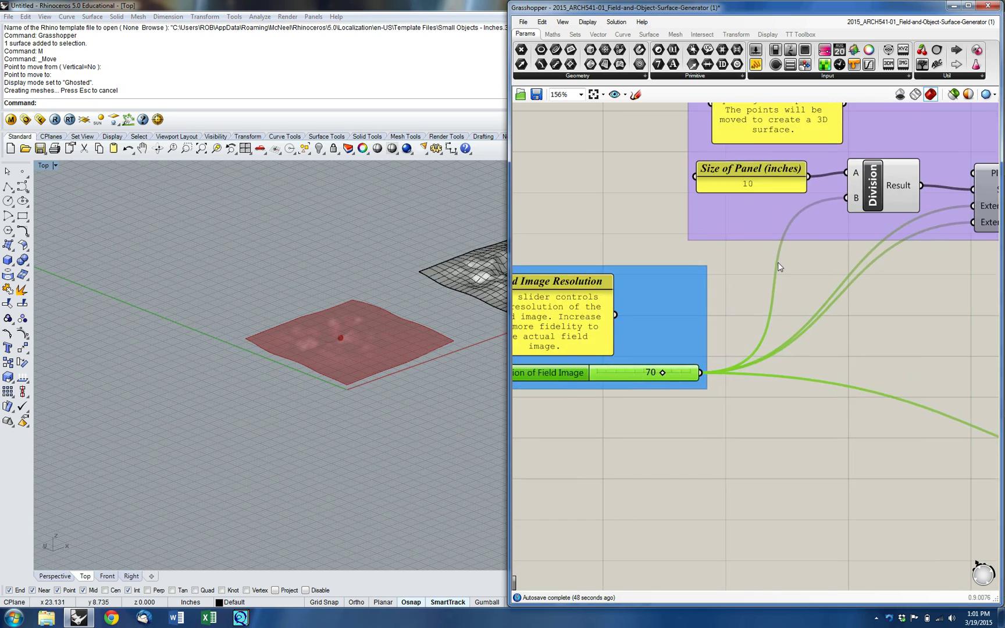
scroll(809, 297, "down", 8)
right_click_drag(927, 303, 754, 319)
scroll(789, 291, "up", 4)
scroll(849, 288, "up", 5)
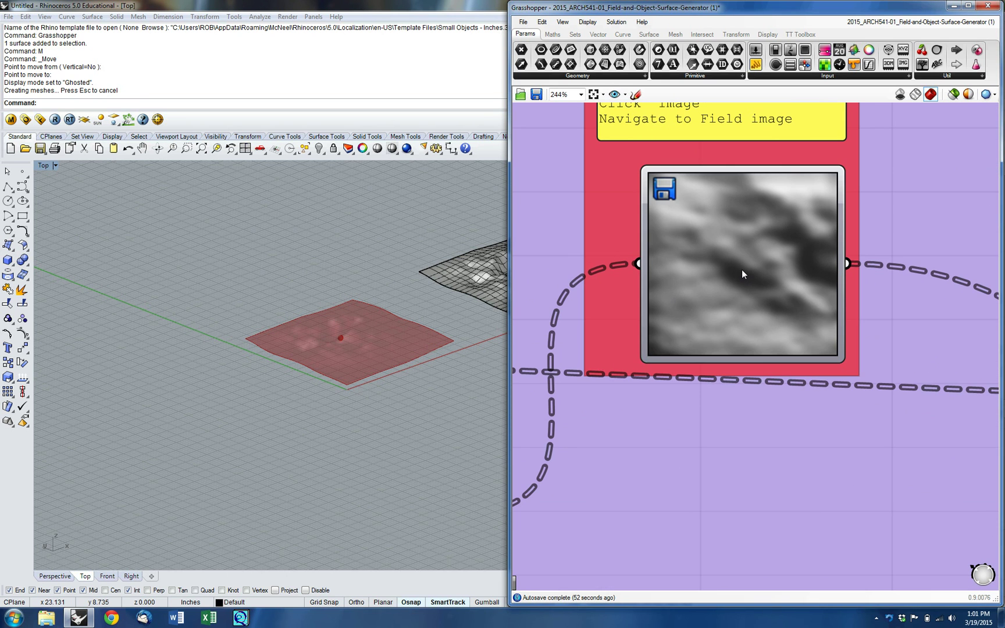
right_click_drag(741, 269, 767, 373)
left_click(768, 370)
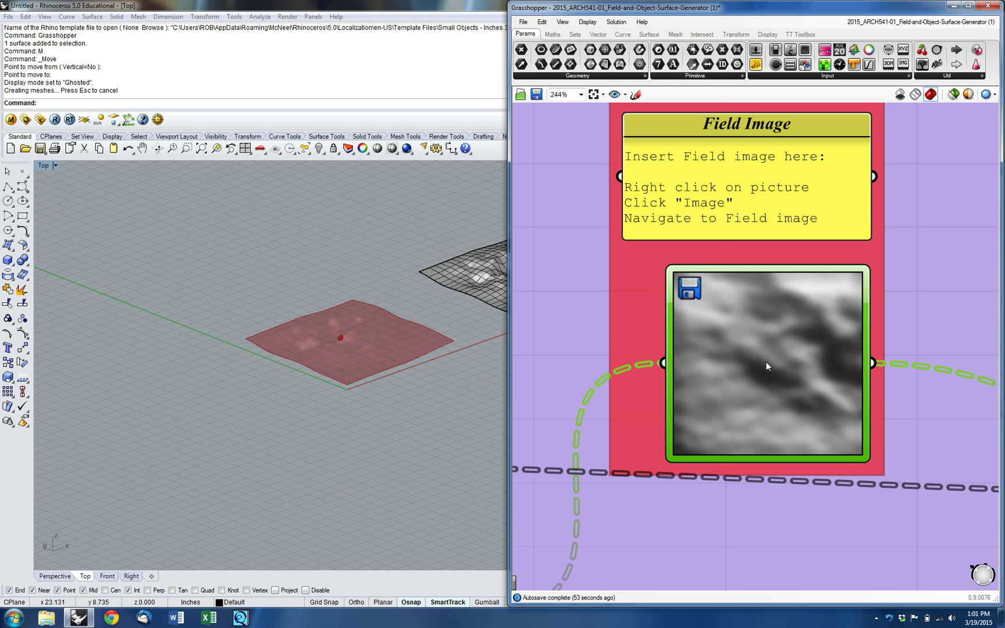
double_click(757, 350)
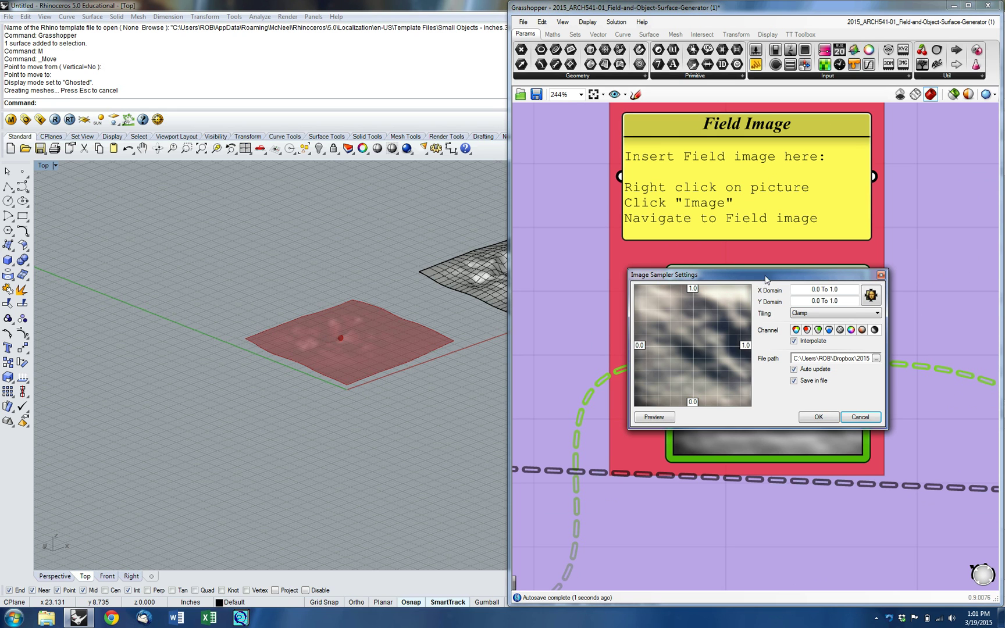
left_click_drag(770, 282, 813, 320)
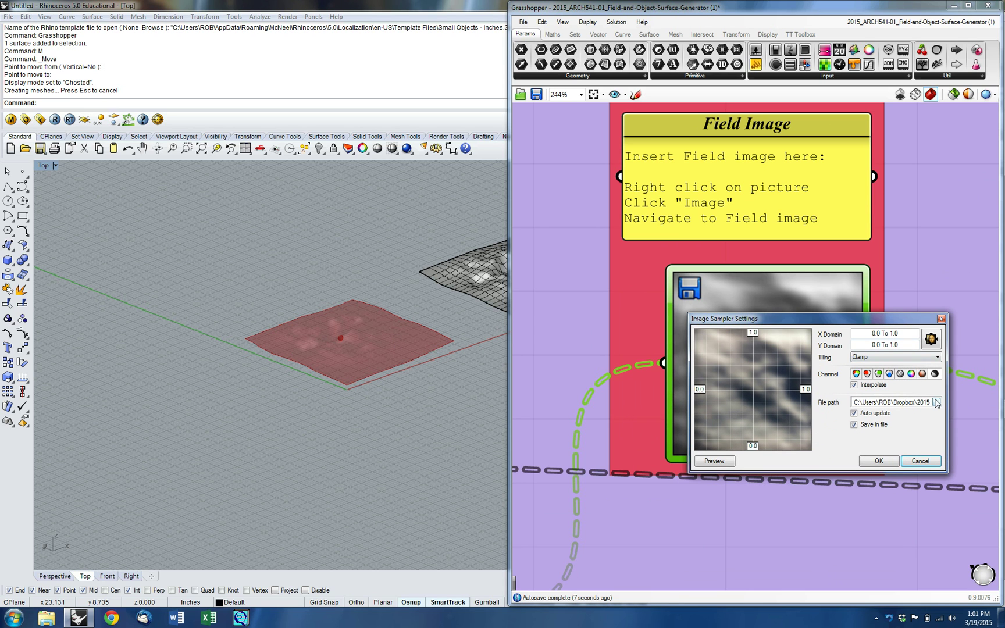
left_click(879, 461)
- Load the SNOW TEXTURE photo into the Field Image sampler and inspect the surface preview up close
right_click(765, 345)
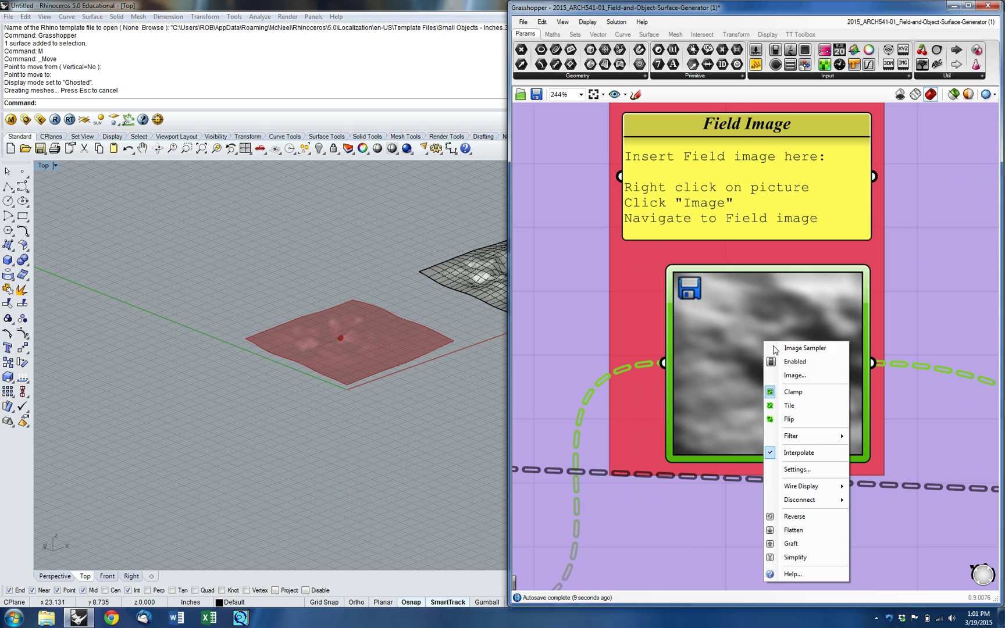
left_click(803, 376)
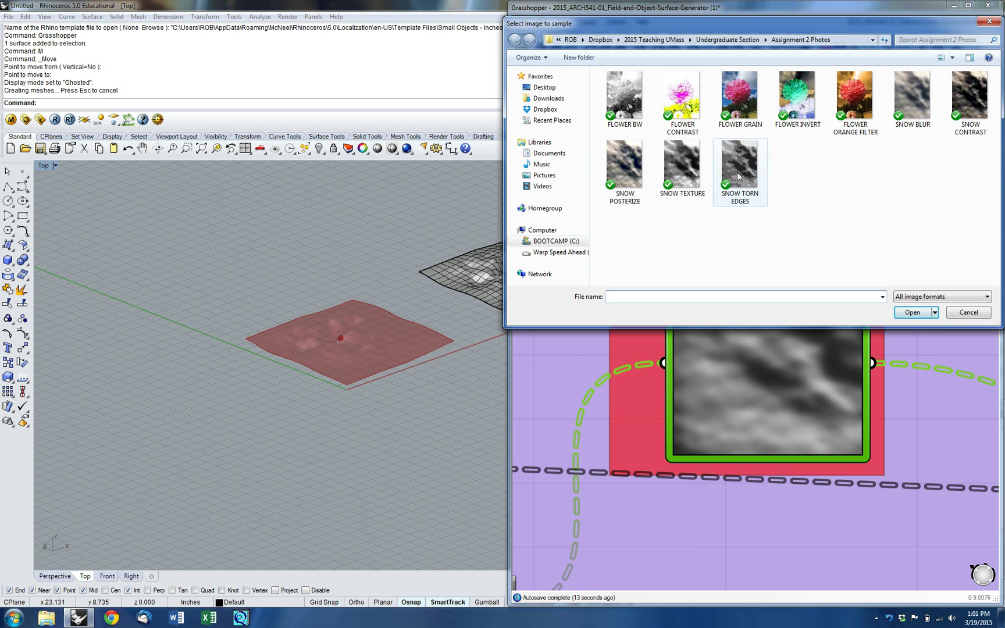
left_click(682, 166)
left_click(922, 313)
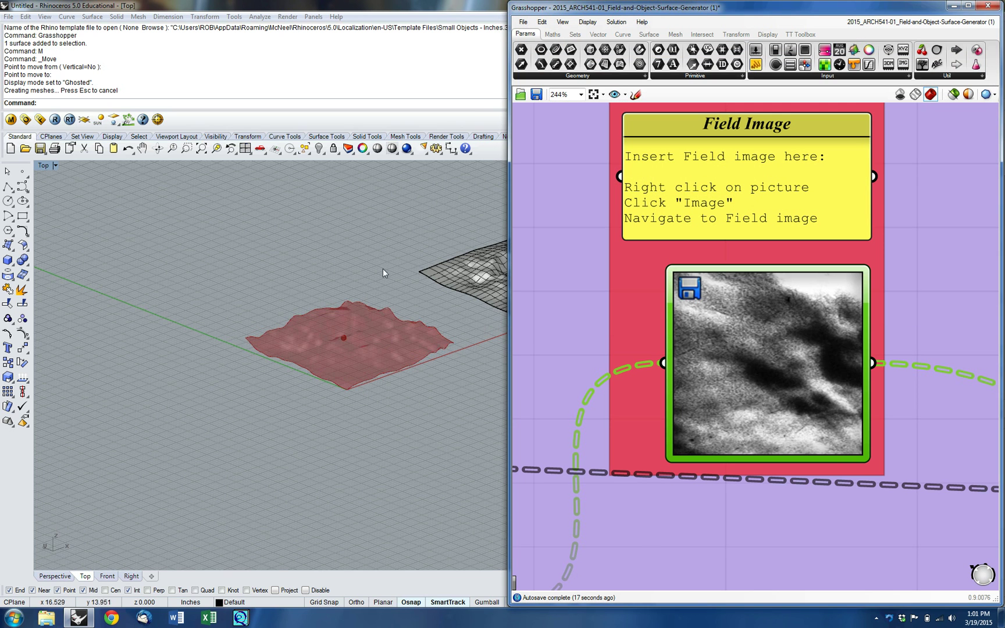
scroll(372, 361, "up", 5)
right_click_drag(320, 310, 282, 334)
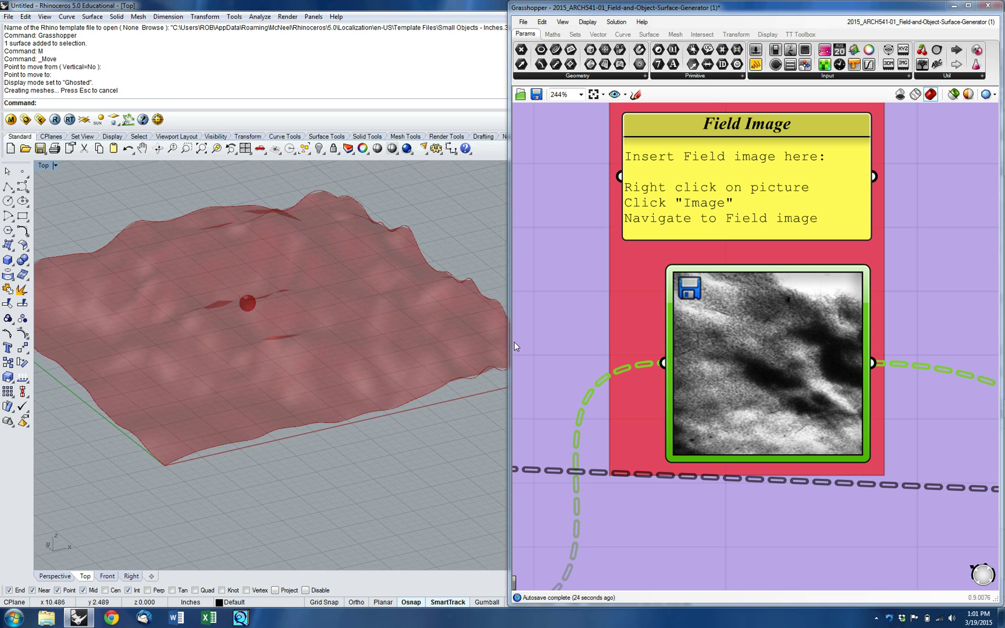
- Set the Resolution of Field Image slider to 90
scroll(622, 286, "down", 5)
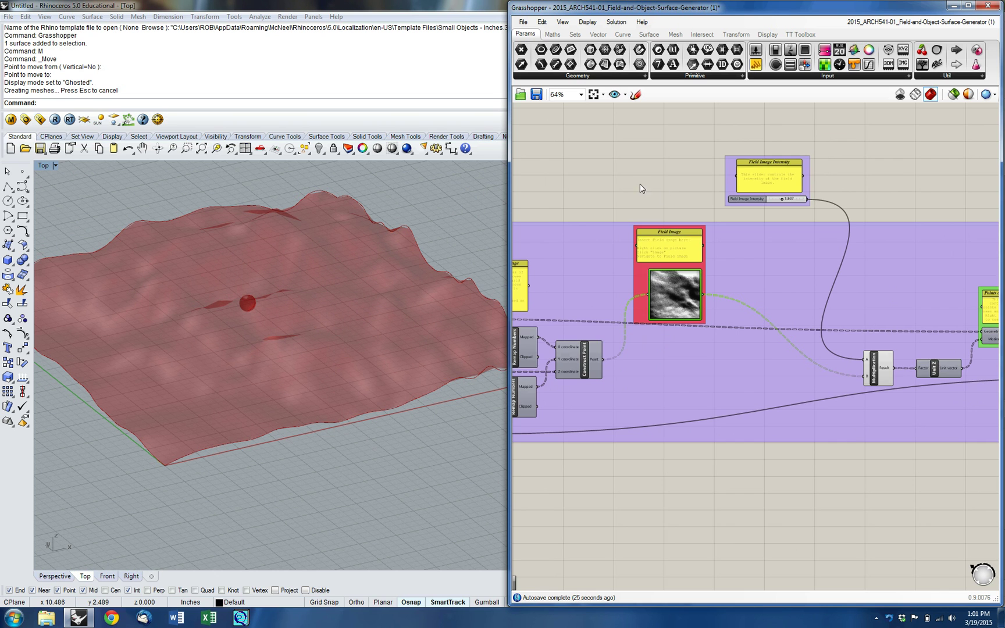
right_click_drag(662, 190, 823, 156)
scroll(809, 152, "down", 4)
right_click_drag(808, 240, 759, 314)
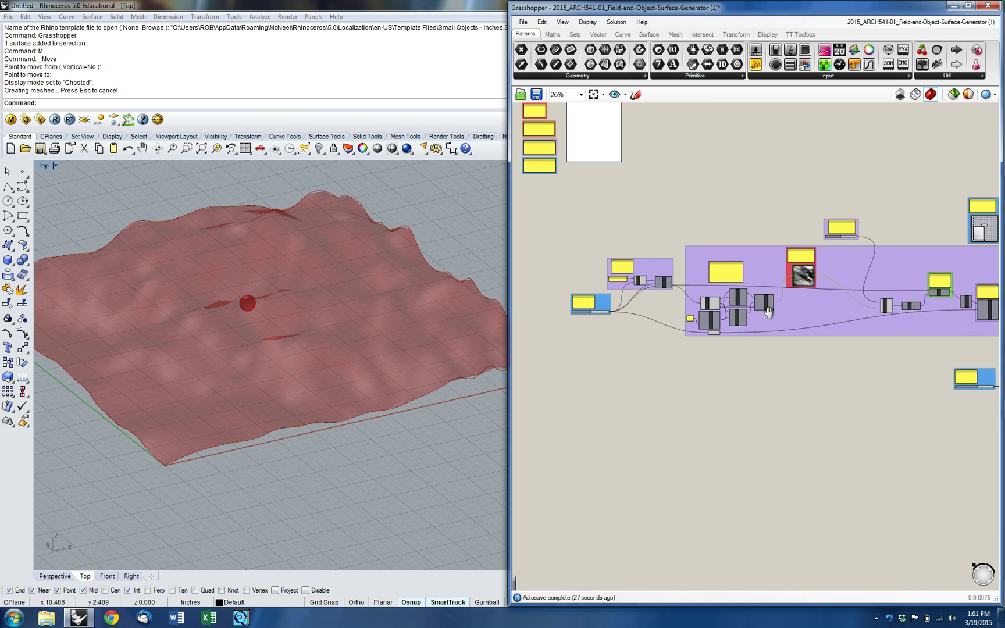
scroll(585, 312, "up", 6)
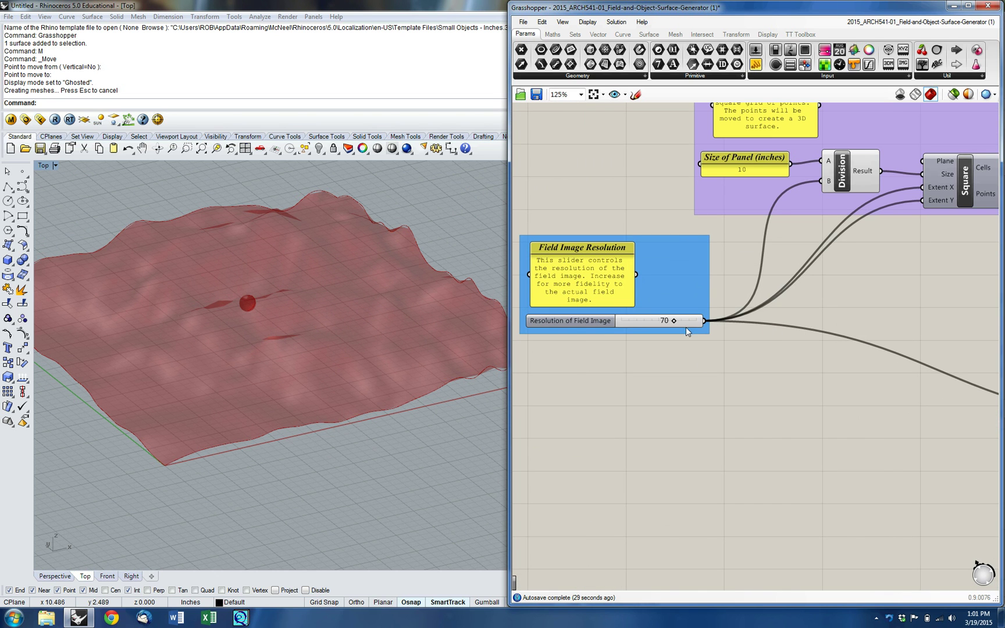
double_click(686, 321)
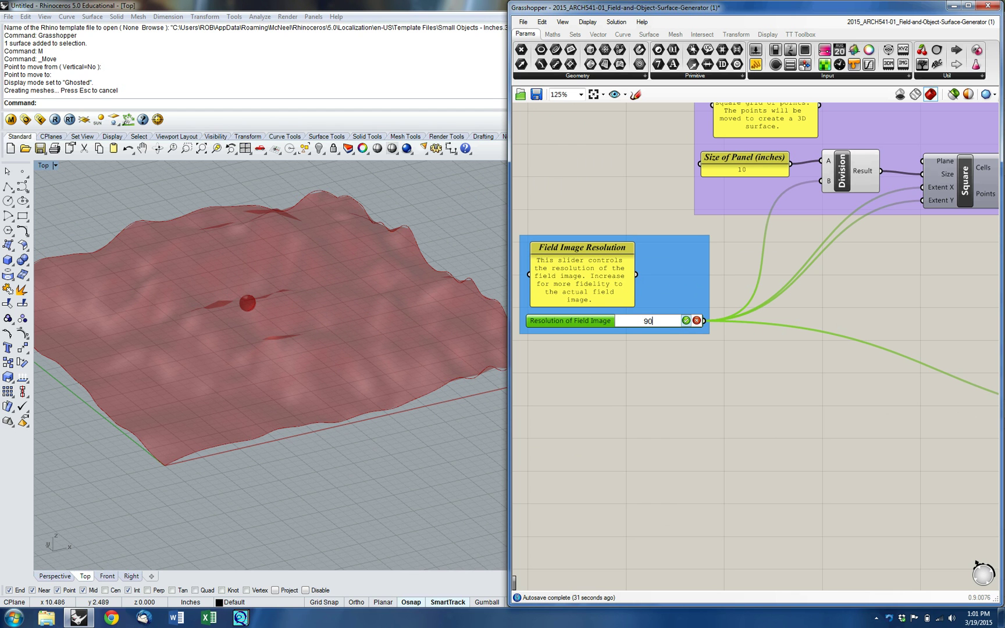
type("90")
left_click(686, 320)
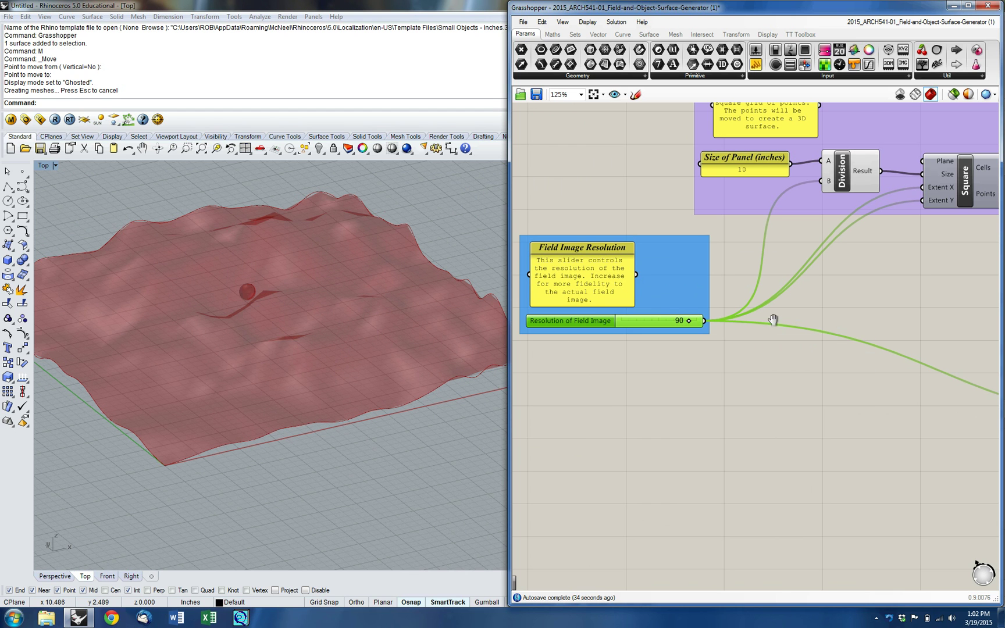
- Try the Field Image Intensity slider at 0.000 and settle it at 0.945
scroll(779, 324, "down", 5)
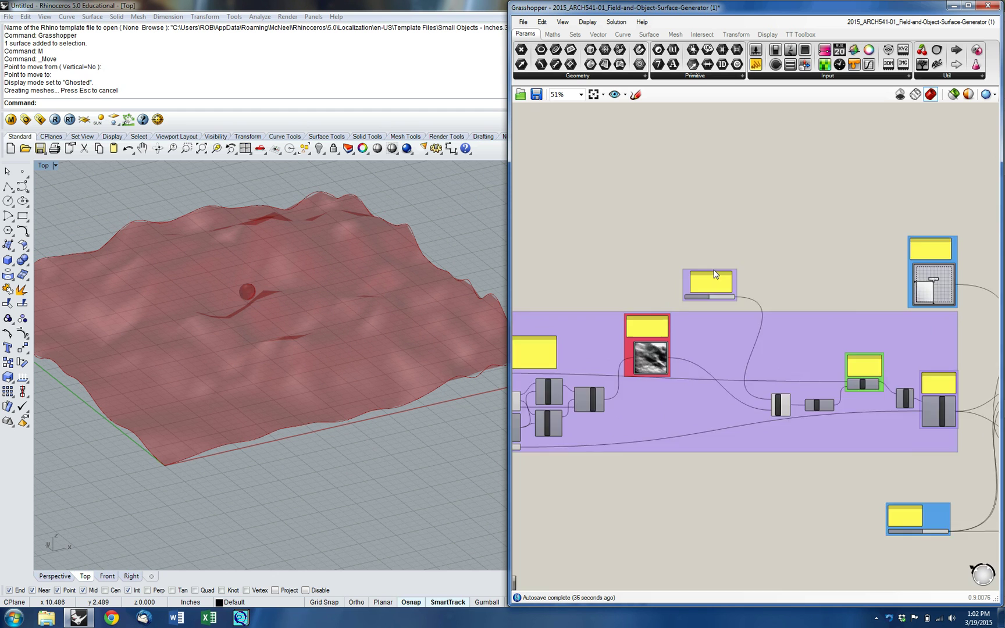
scroll(745, 285, "up", 7)
right_click_drag(679, 361, 703, 360)
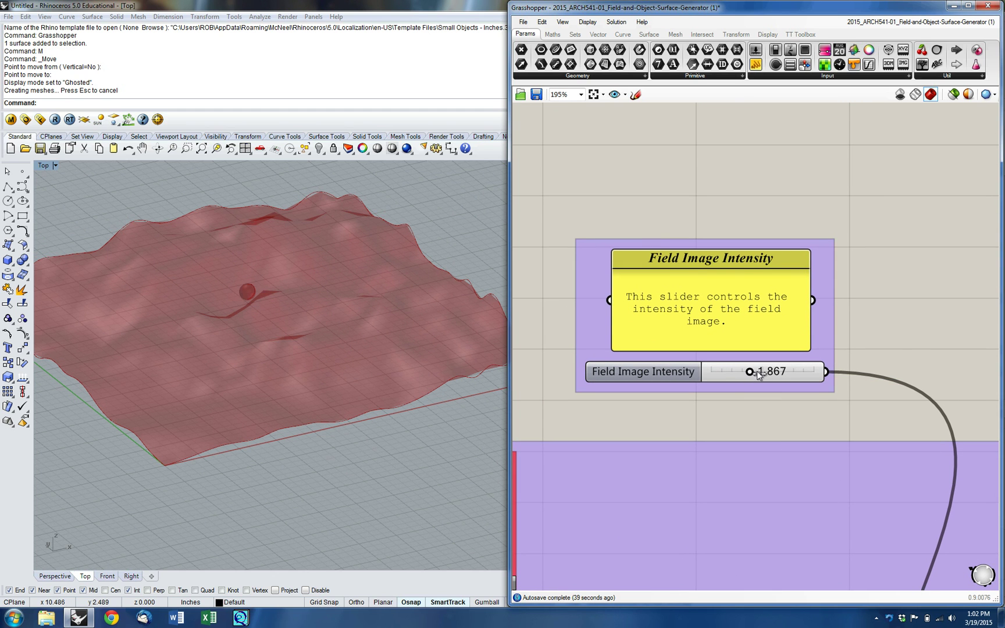
left_click_drag(761, 375, 701, 381)
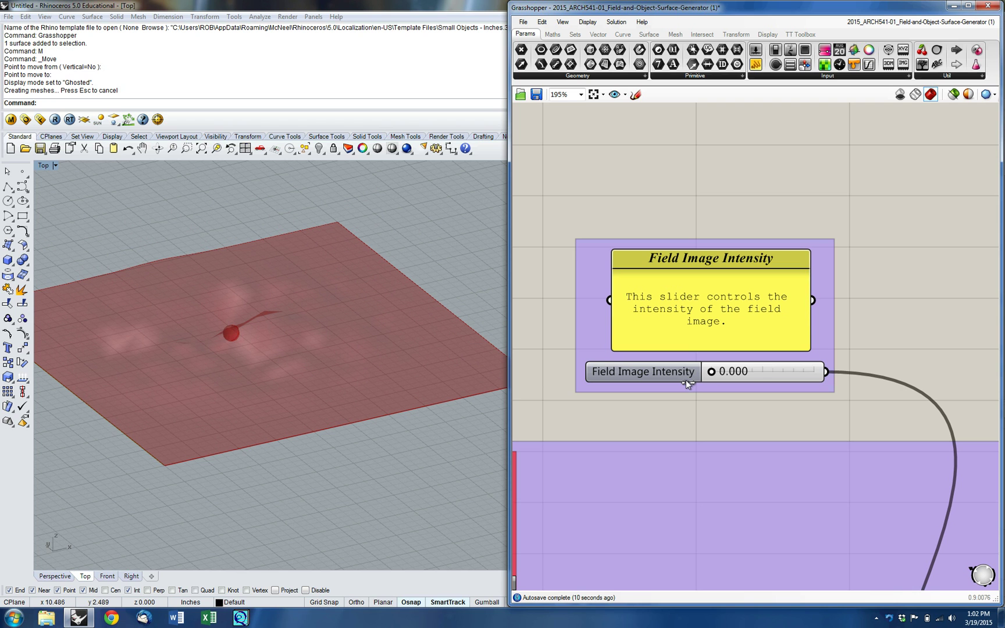
left_click_drag(732, 394, 732, 394)
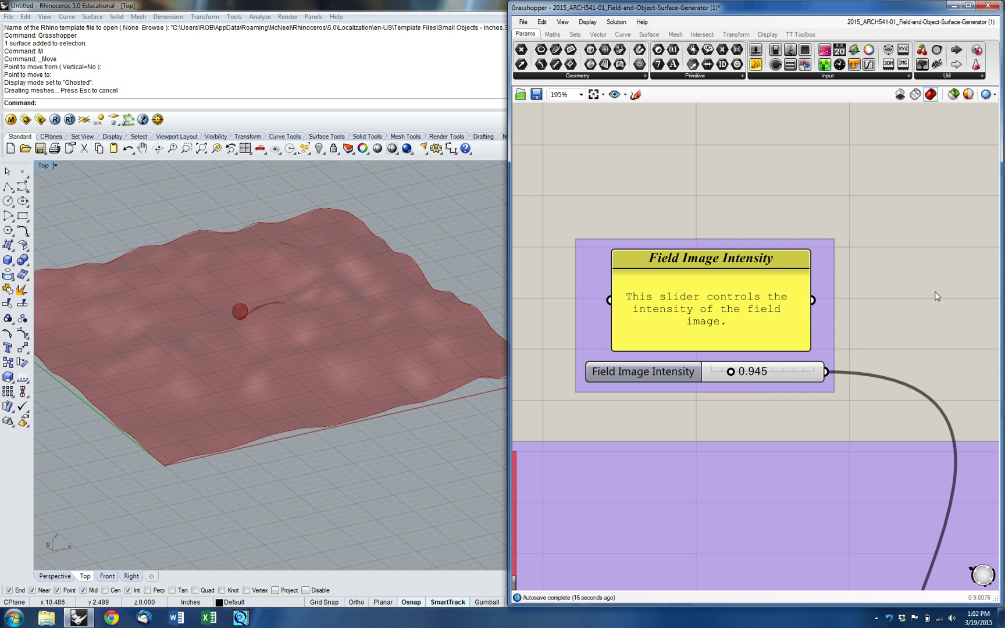
- Preview the Move component in the Points of Ground Surface group, inspect its points in the viewport, and switch the preview off again
scroll(826, 258, "down", 5)
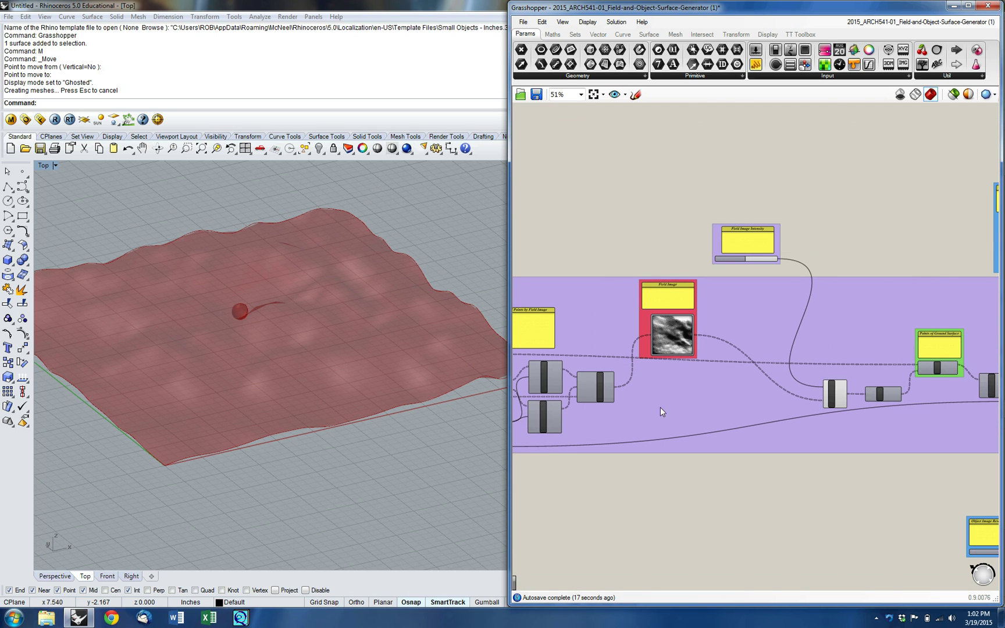
right_click_drag(866, 393, 628, 347)
scroll(700, 278, "up", 4)
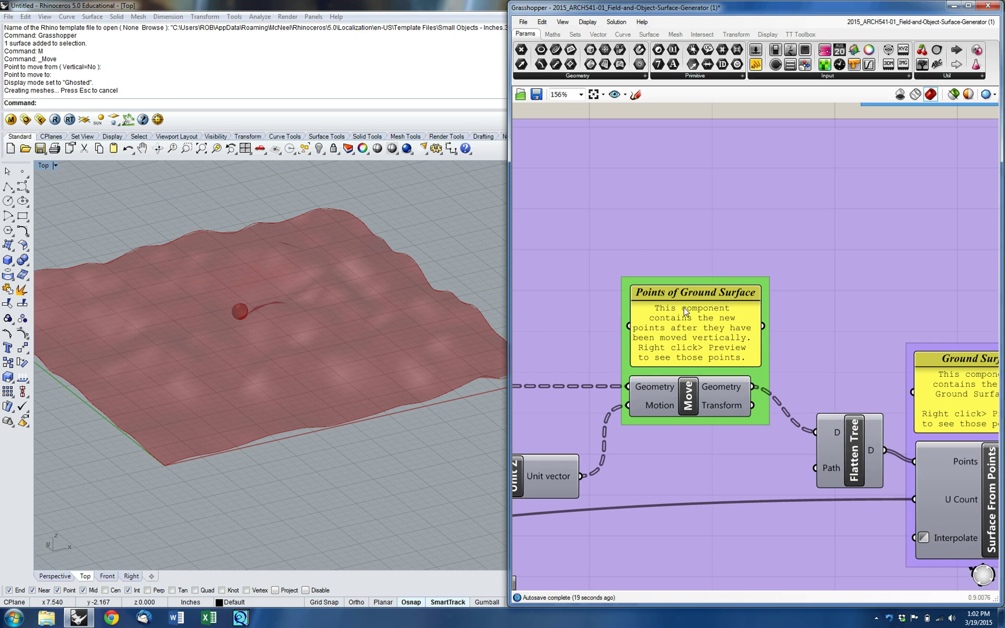
scroll(815, 372, "down", 2)
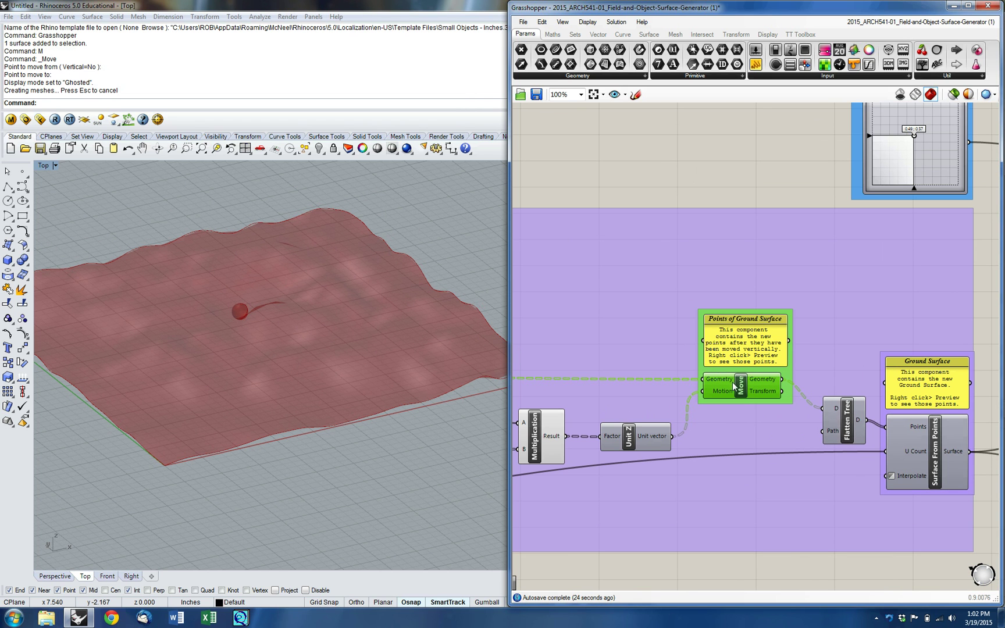
right_click(741, 393)
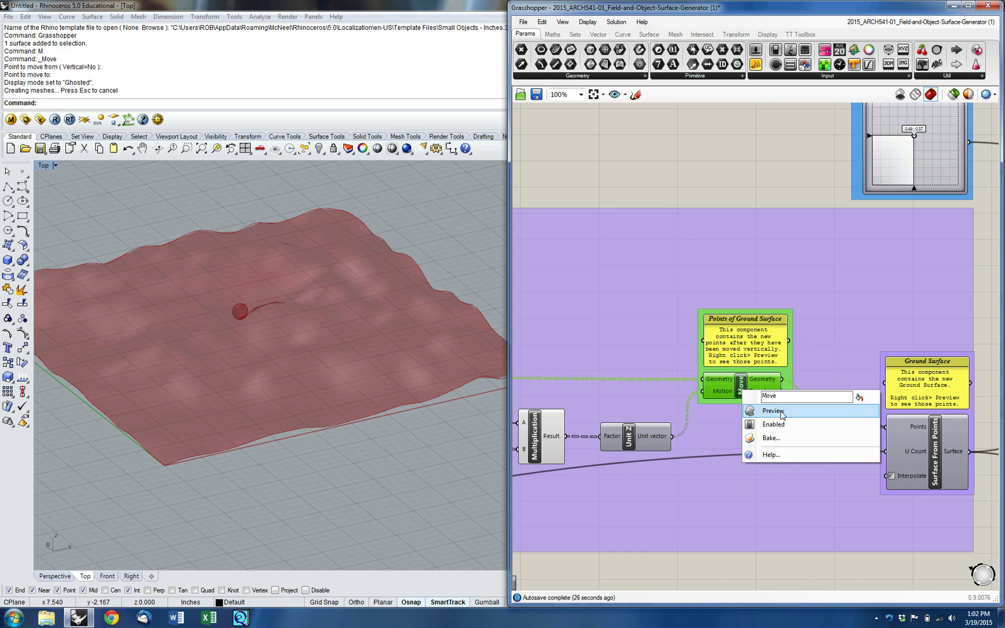
left_click(794, 410)
scroll(384, 309, "up", 8)
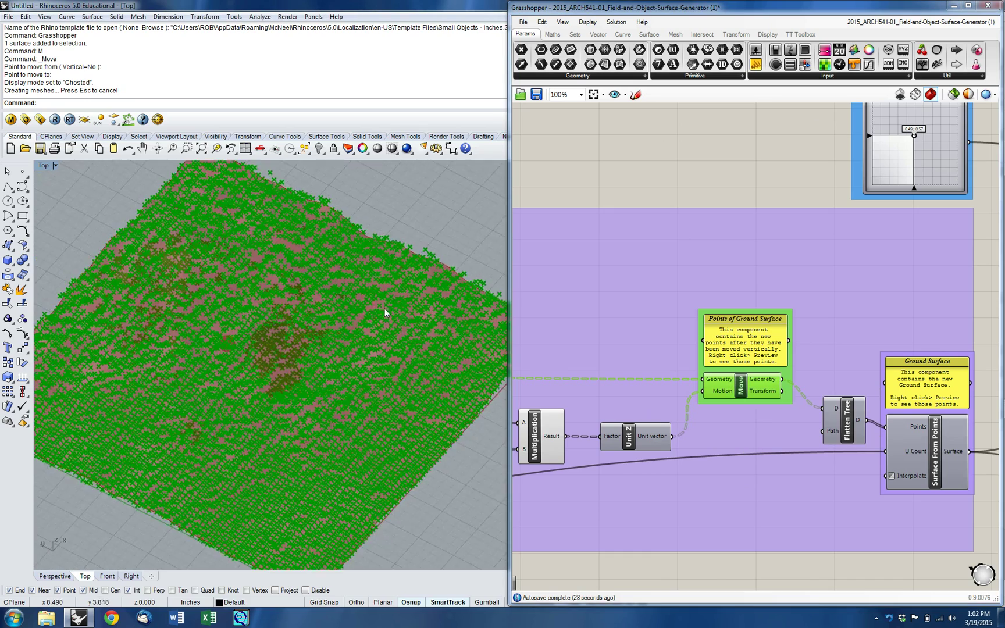
right_click_drag(336, 352, 276, 360, "ctrl+shift")
scroll(212, 306, "down", 8)
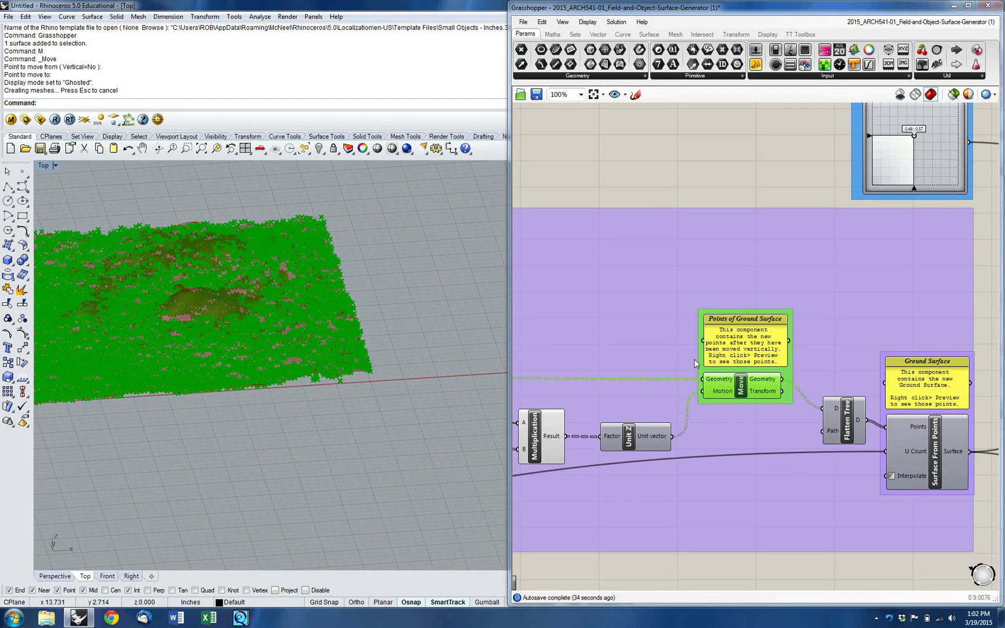
right_click(750, 384)
left_click(772, 404)
- Look over the object-image part of the definition, including the Color Mesh Preview note and the Object Image sampler
scroll(610, 349, "down", 5)
right_click_drag(772, 303, 714, 268)
right_click_drag(806, 312, 639, 276)
right_click_drag(825, 344, 794, 348)
right_click_drag(625, 400, 722, 326)
scroll(709, 288, "up", 4)
right_click_drag(709, 287, 685, 400)
scroll(687, 401, "down", 4)
right_click_drag(705, 288, 609, 264)
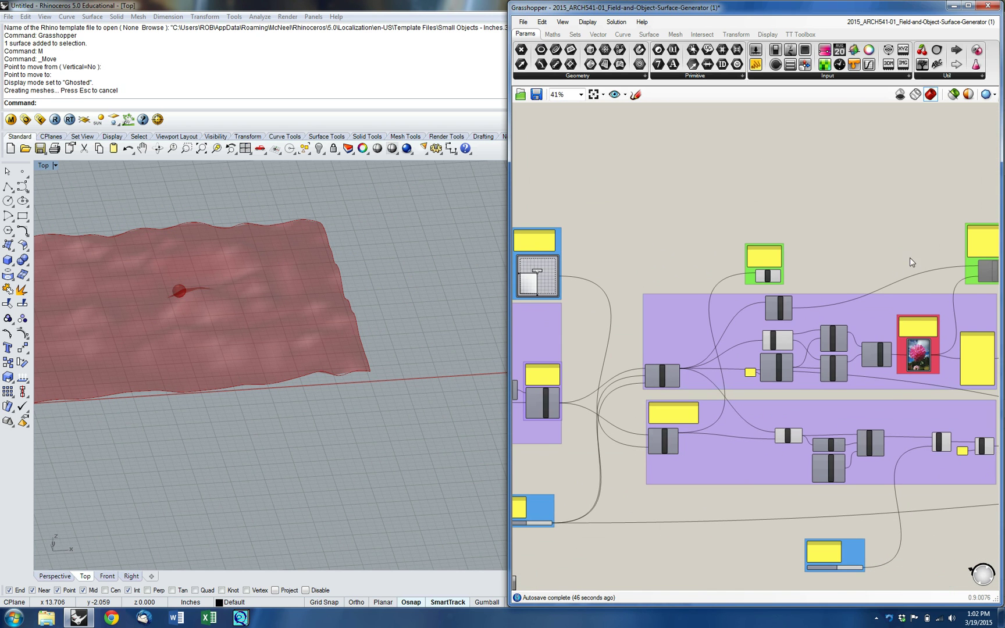
right_click_drag(911, 267, 739, 244)
right_click_drag(821, 256, 729, 264)
scroll(729, 264, "up", 6)
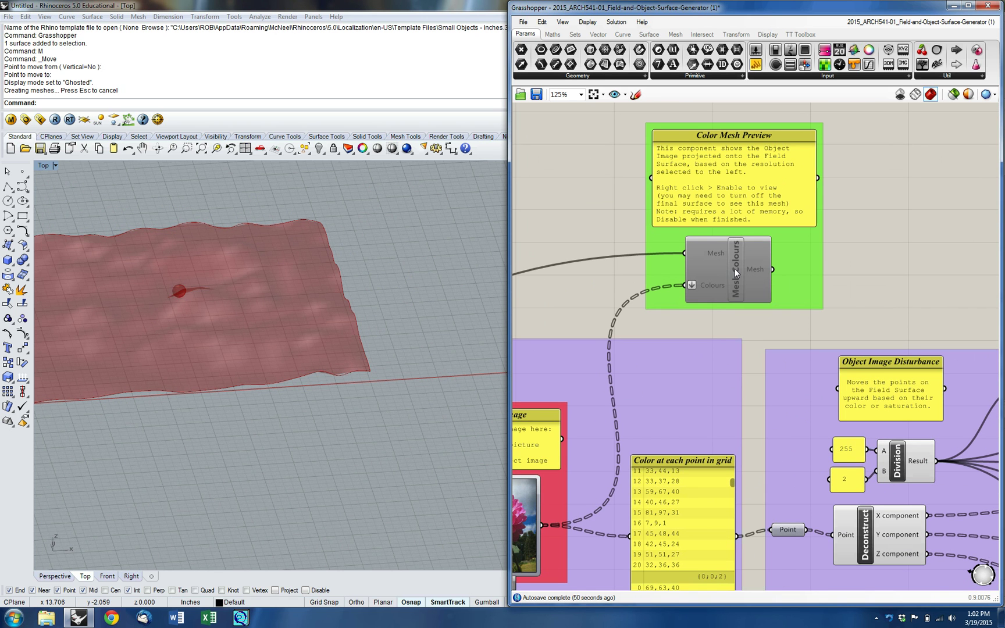
right_click_drag(535, 547, 641, 494)
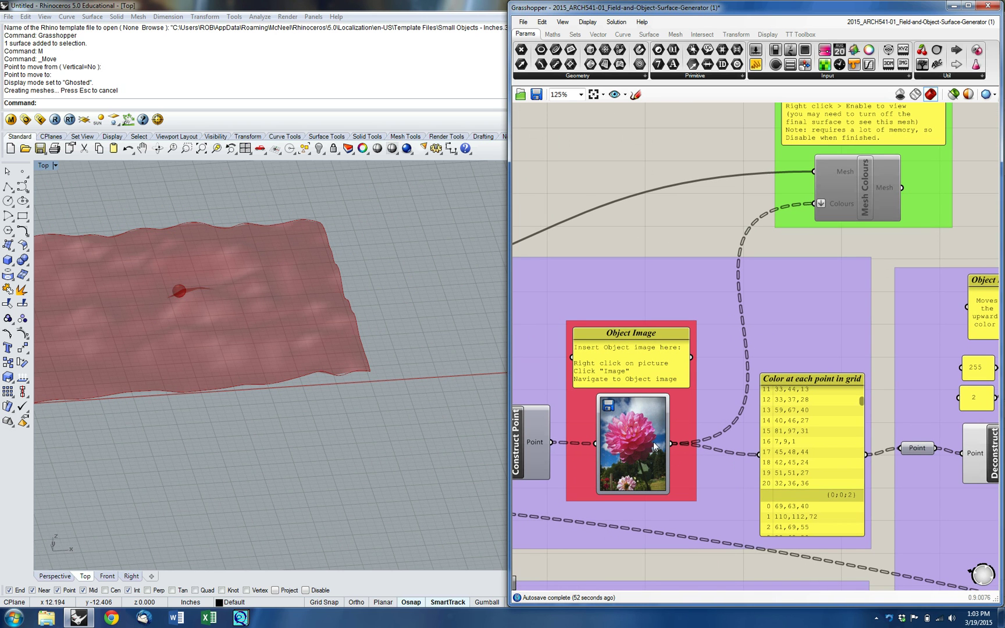
- Enable the Mesh Colours component in the Color Mesh Preview group and compare the projected mesh with the Object Image
left_click(861, 191)
right_click_drag(861, 192, 751, 374)
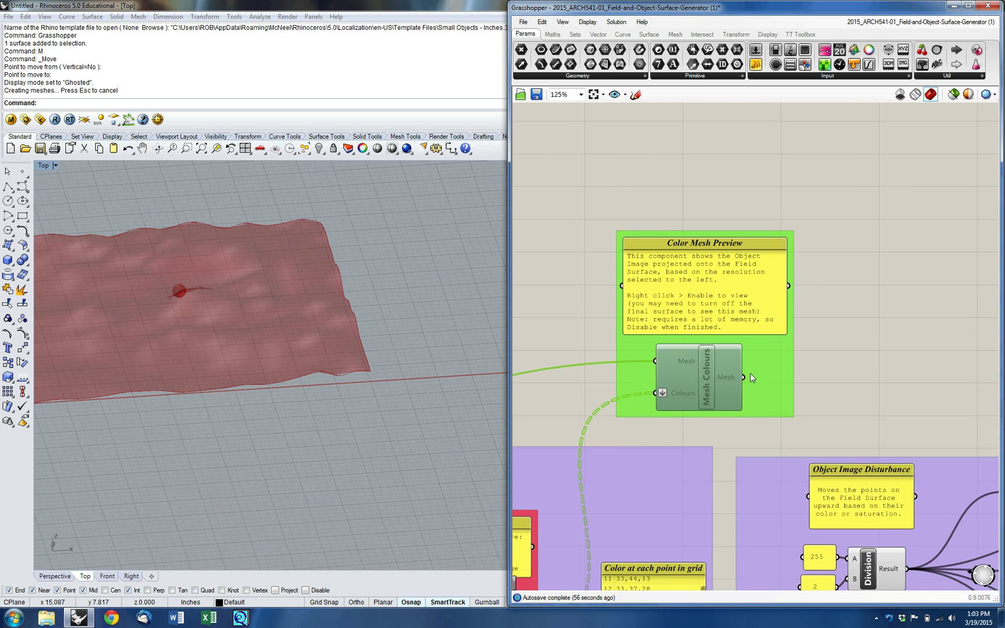
right_click(707, 372)
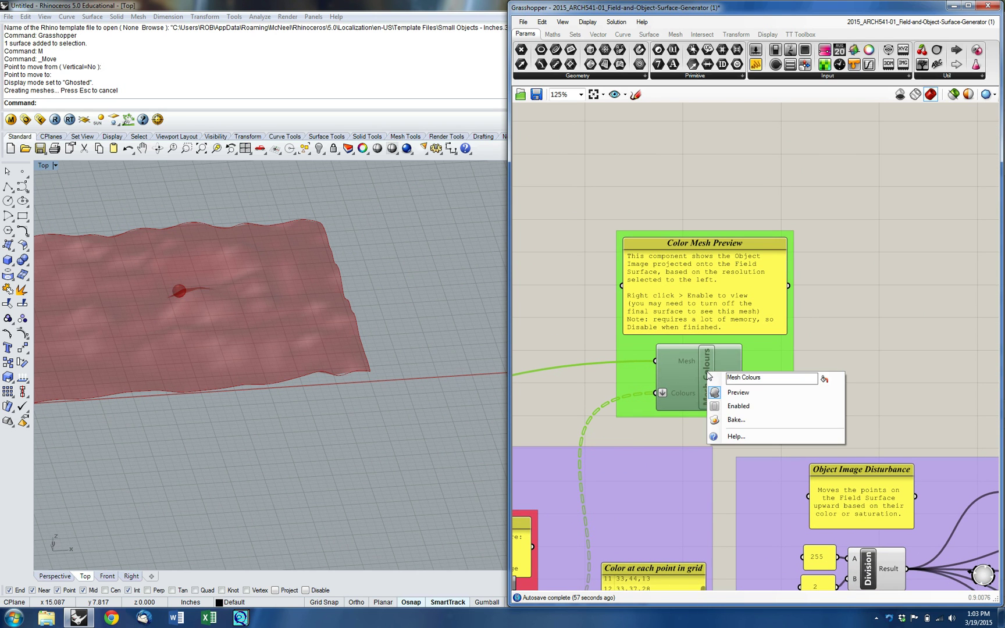
left_click(759, 406)
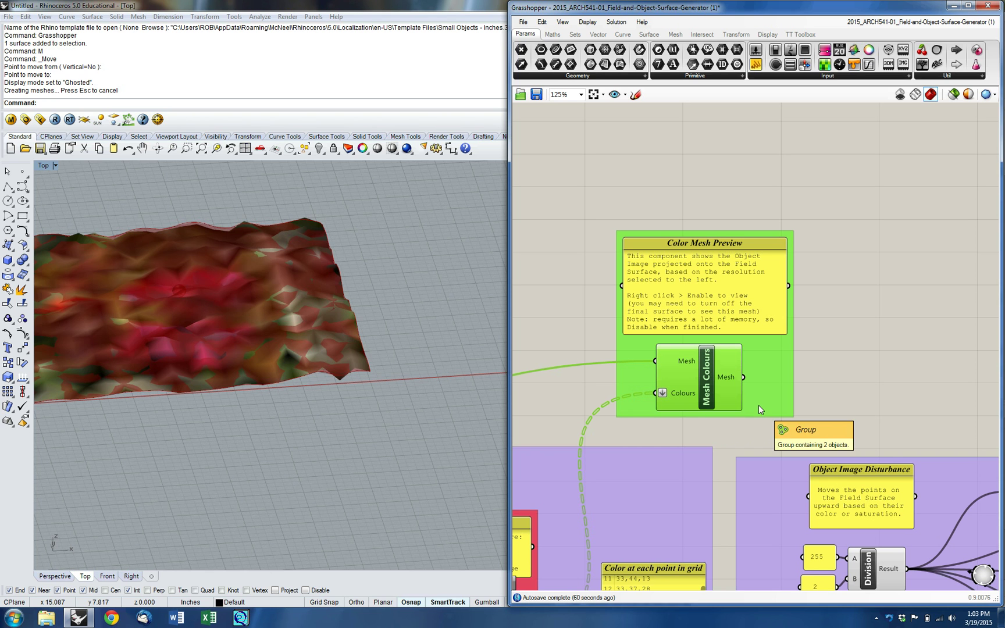
right_click_drag(314, 222, 318, 250, "ctrl+shift")
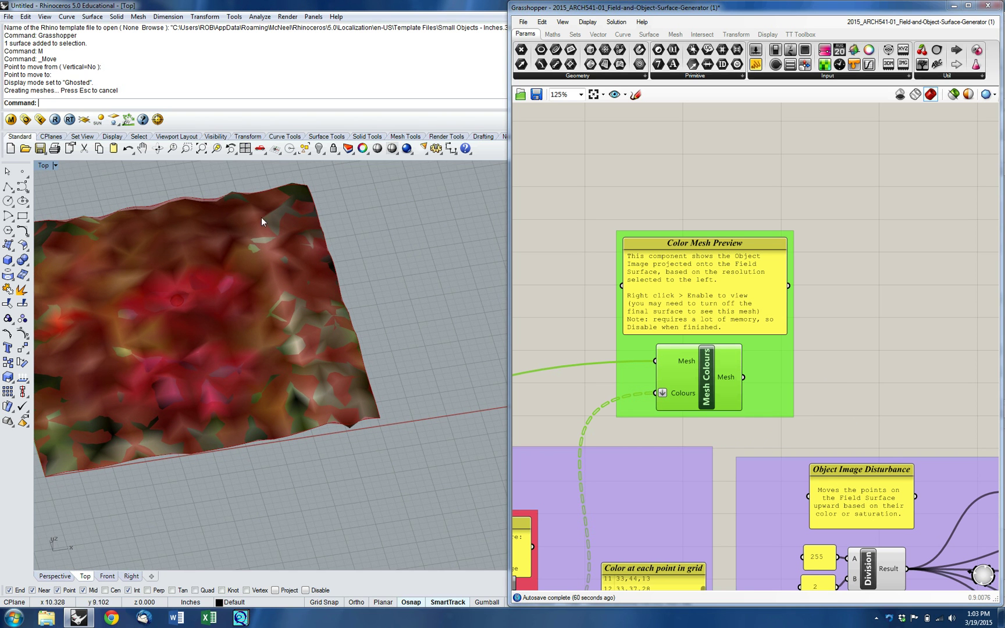
right_click_drag(693, 453, 887, 263)
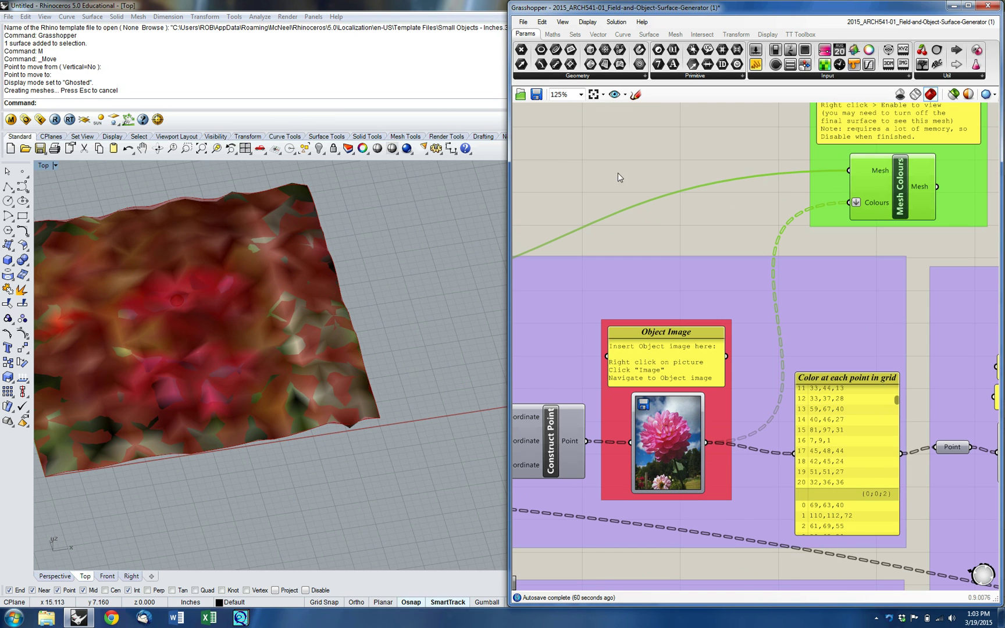
- Turn off the preview of the Final Surface parameter so only the coloured mesh shows in the viewport
scroll(736, 162, "down", 8)
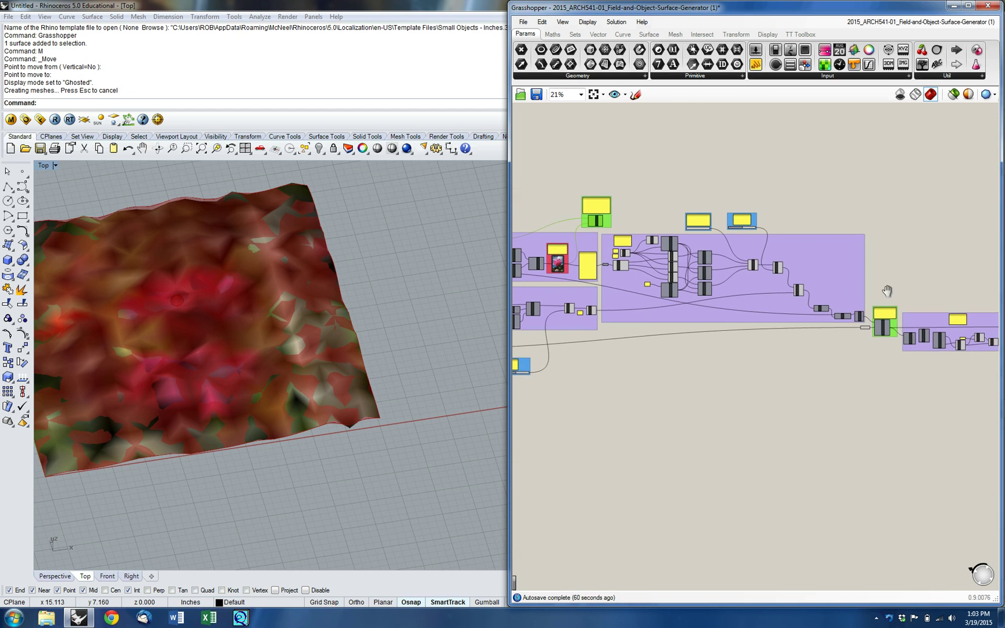
right_click_drag(872, 278, 791, 289)
scroll(786, 275, "up", 7)
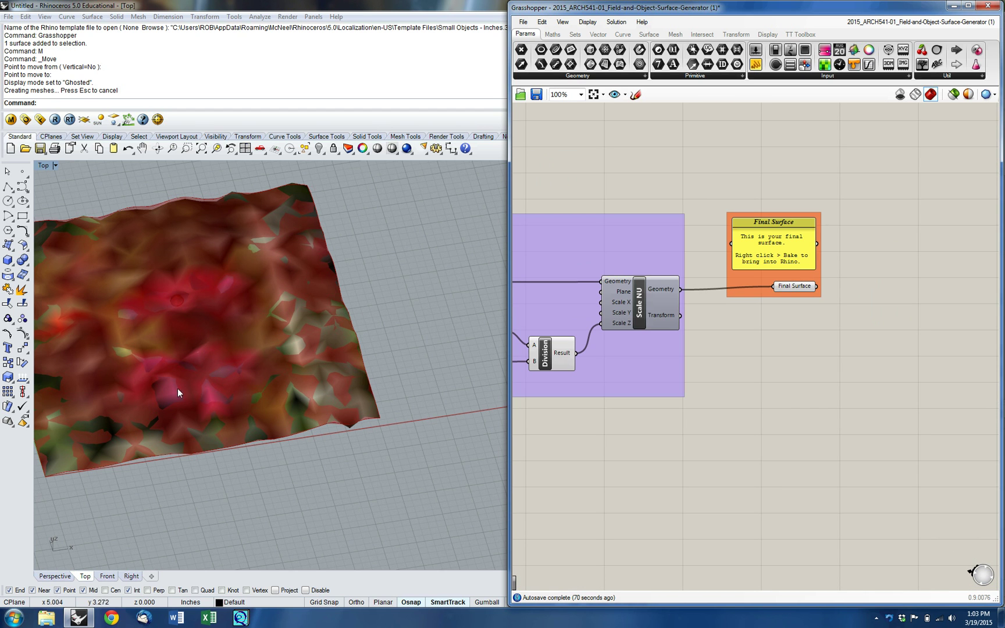
left_click(795, 288)
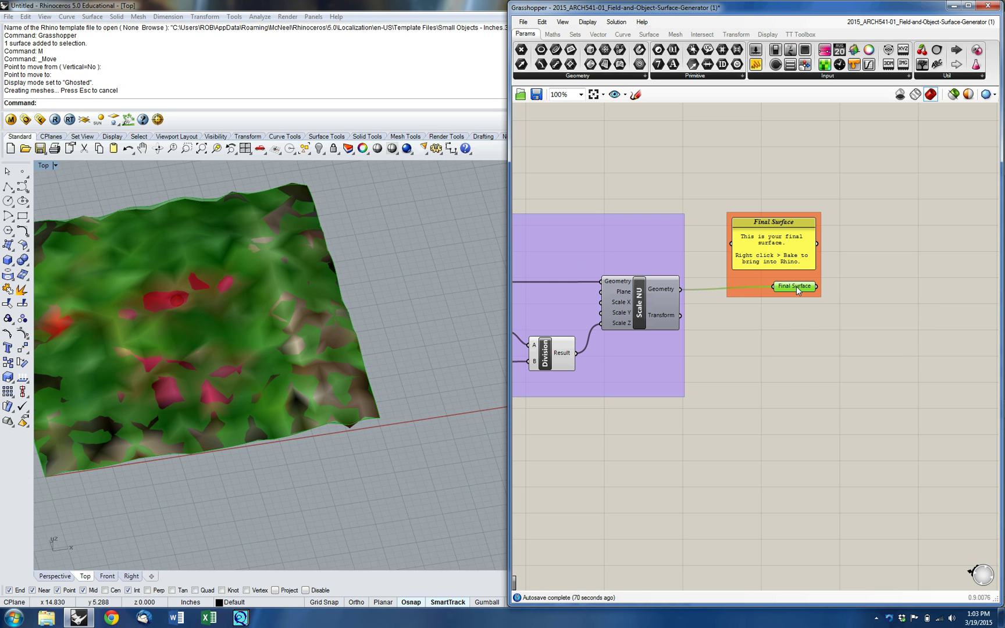
right_click(797, 289)
left_click(848, 309)
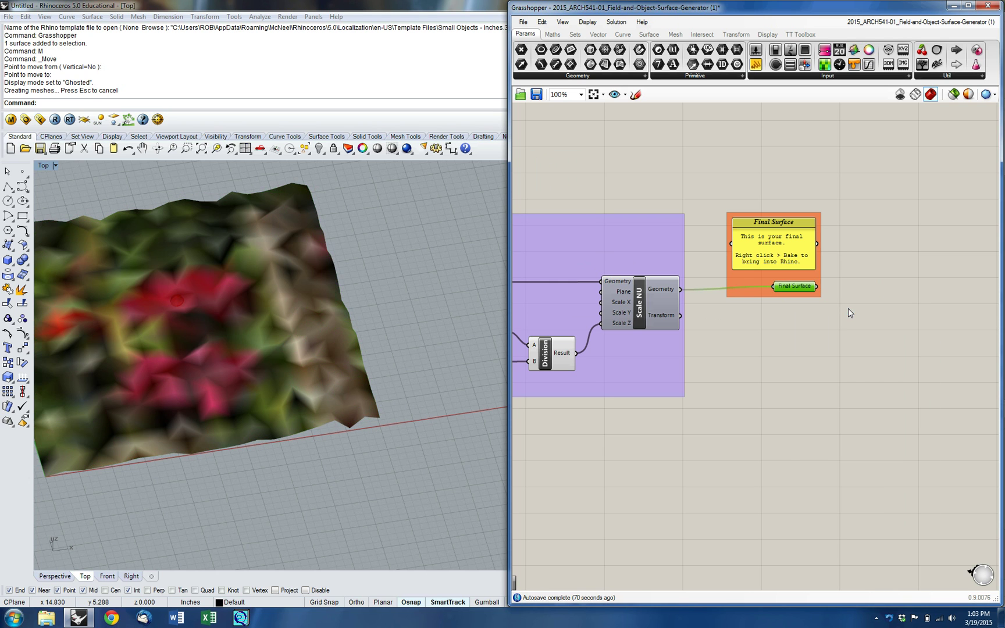
- Return the Rhino viewport to the world Top view to look straight down on the coloured mesh
right_click_drag(299, 273, 288, 363, "ctrl+shift")
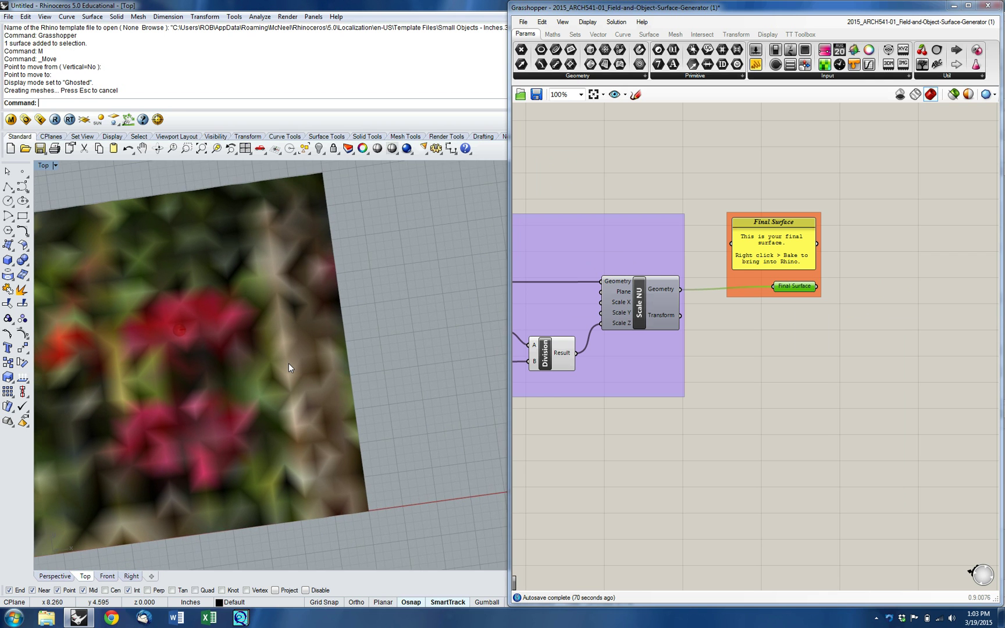
type("op")
key("Return")
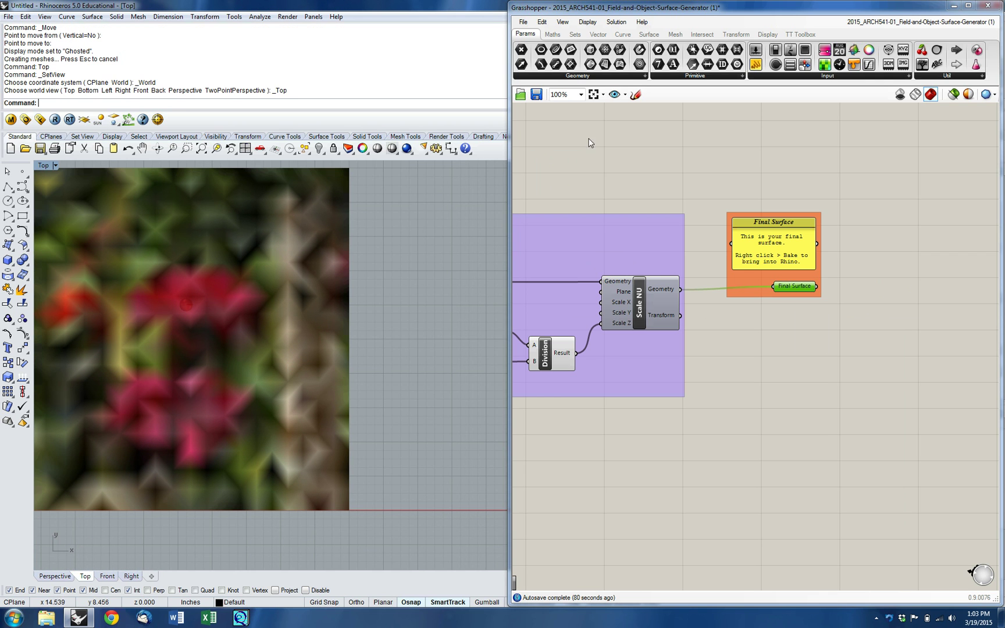
- Set the Object Disturbance Resolution slider in the Object Image Resolution group to 50
right_click_drag(604, 169, 814, 157)
scroll(820, 169, "down", 7)
right_click_drag(668, 226, 825, 359)
right_click_drag(584, 249, 654, 238)
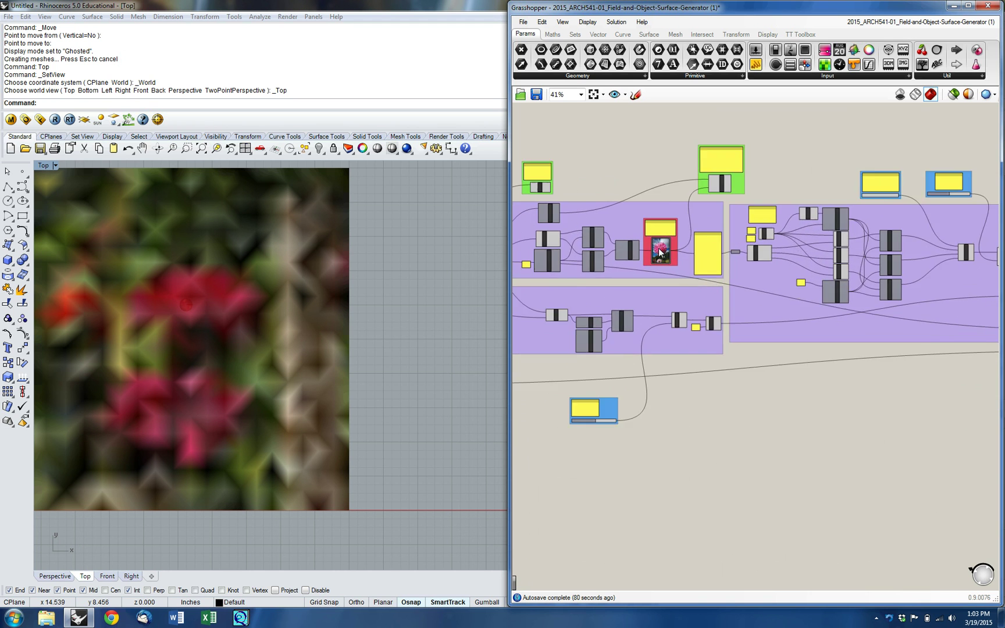
scroll(661, 248, "up", 5)
right_click_drag(616, 211, 929, 174)
scroll(668, 328, "down", 2)
scroll(923, 174, "down", 2)
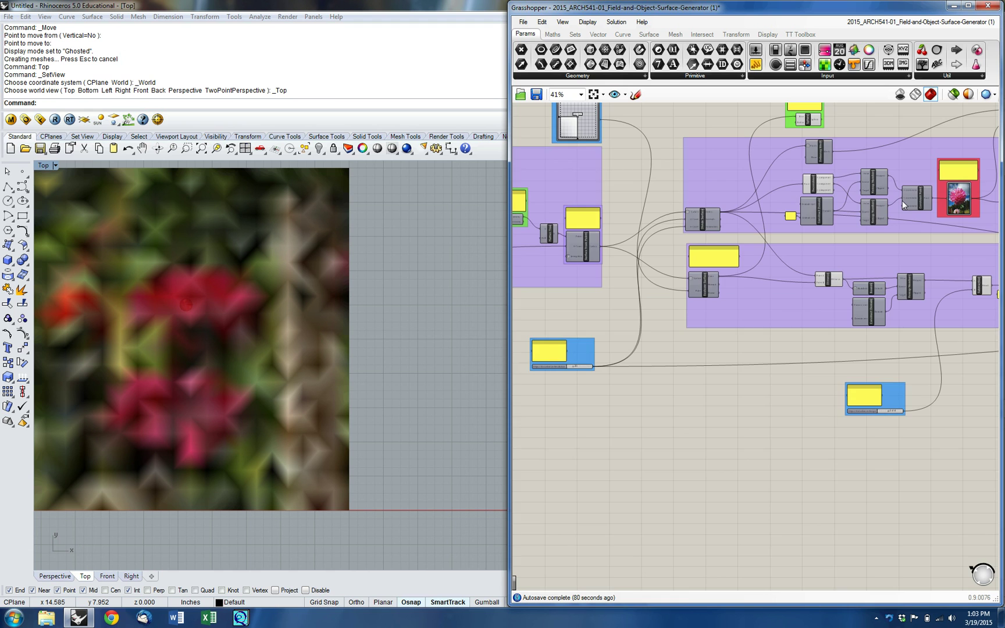
right_click_drag(567, 352, 700, 317)
scroll(701, 318, "up", 6)
scroll(739, 349, "up", 1)
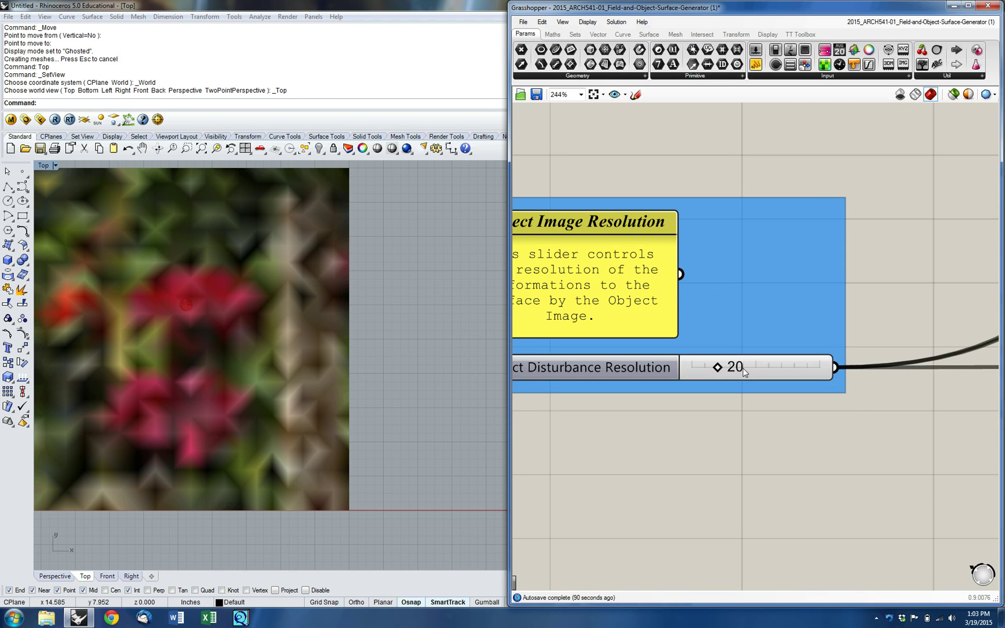
double_click(742, 368)
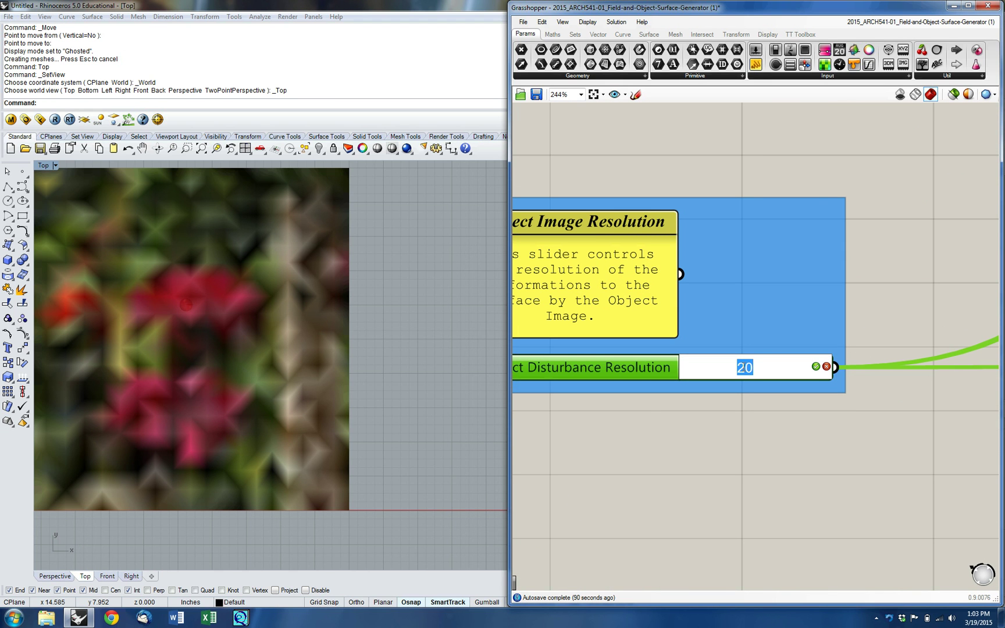
type("50")
key("Return")
- Compare the finer coloured mesh in the viewport with the Object Image sampler and the Color Mesh Preview note
right_click_drag(193, 333, 283, 362)
scroll(353, 342, "down", 6)
scroll(293, 357, "up", 6)
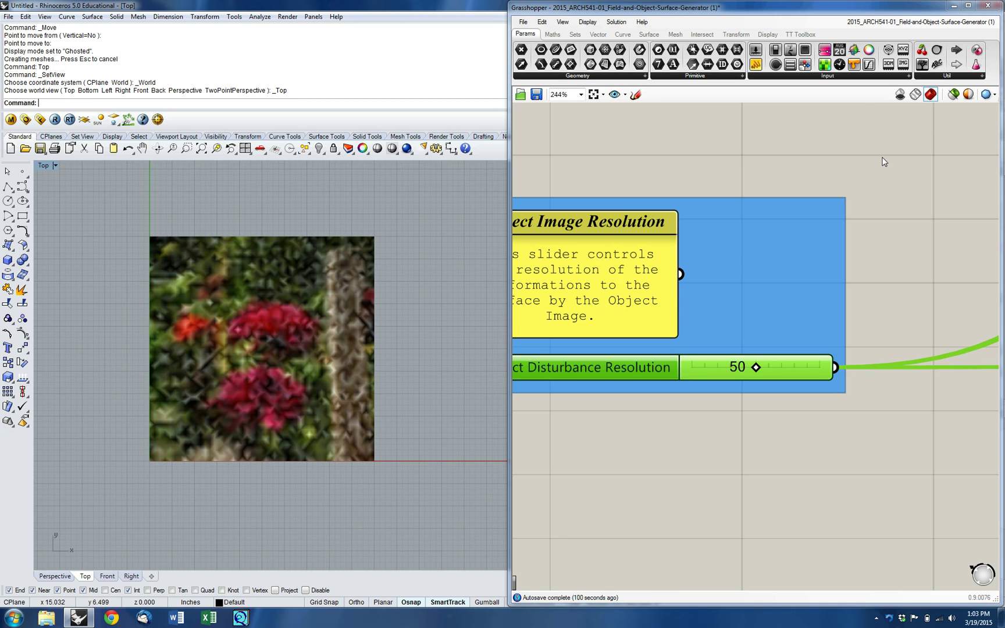
scroll(774, 281, "down", 5)
right_click_drag(772, 280, 581, 369)
scroll(600, 368, "down", 3)
right_click_drag(802, 320, 705, 336)
scroll(841, 253, "up", 1)
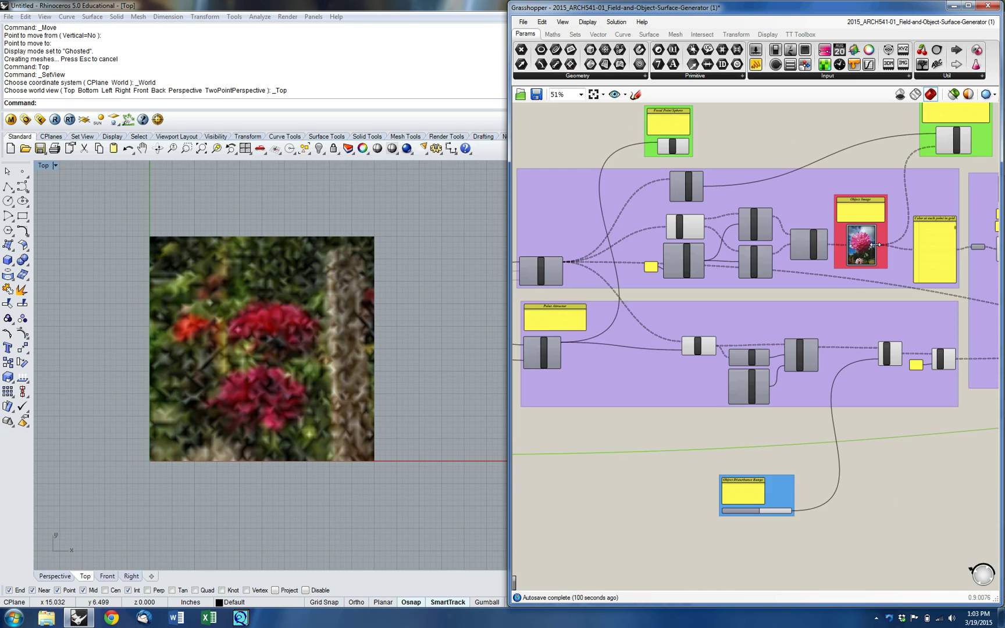
scroll(876, 245, "up", 6)
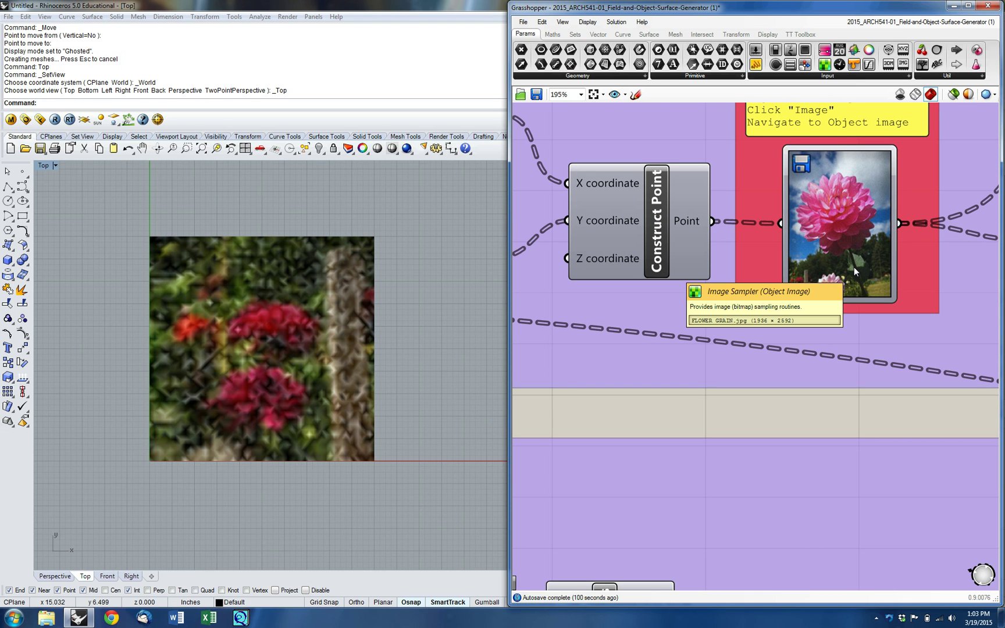
scroll(853, 267, "down", 2)
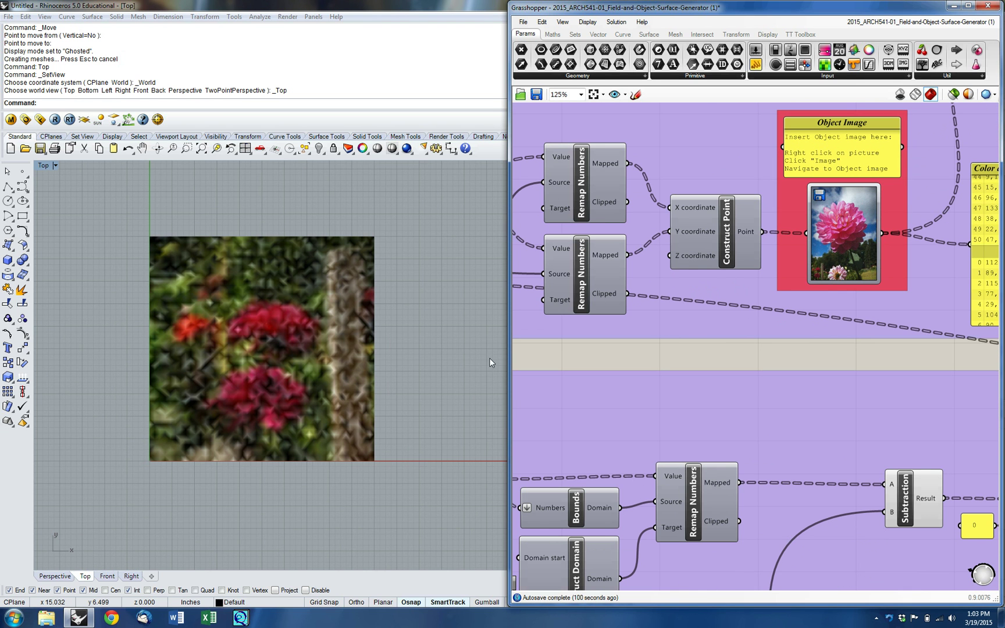
right_click_drag(618, 332, 837, 292)
scroll(841, 290, "down", 4)
right_click_drag(772, 318, 638, 392)
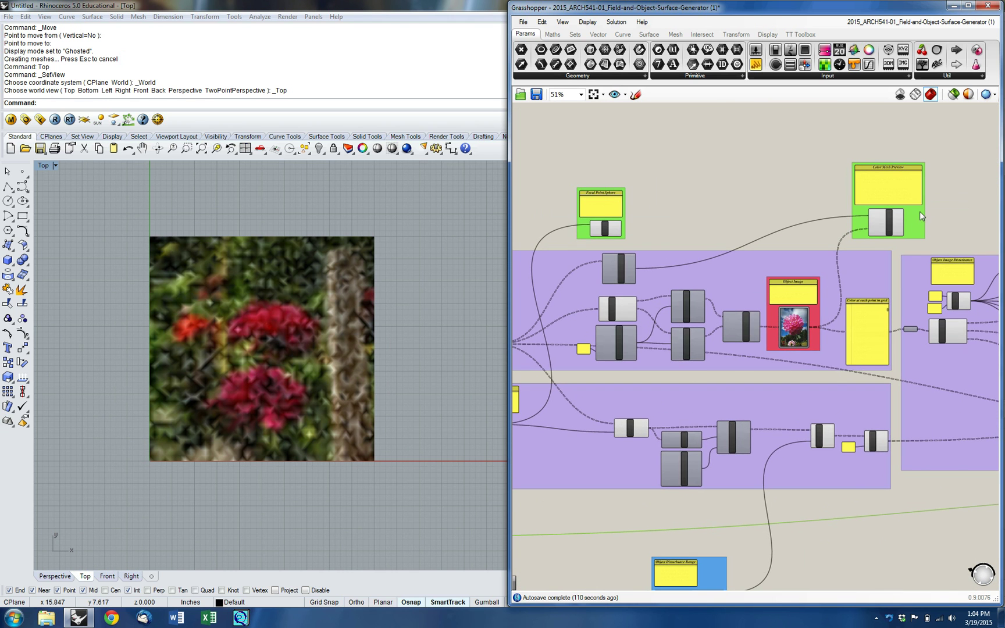
right_click_drag(919, 212, 830, 234)
scroll(797, 236, "up", 2)
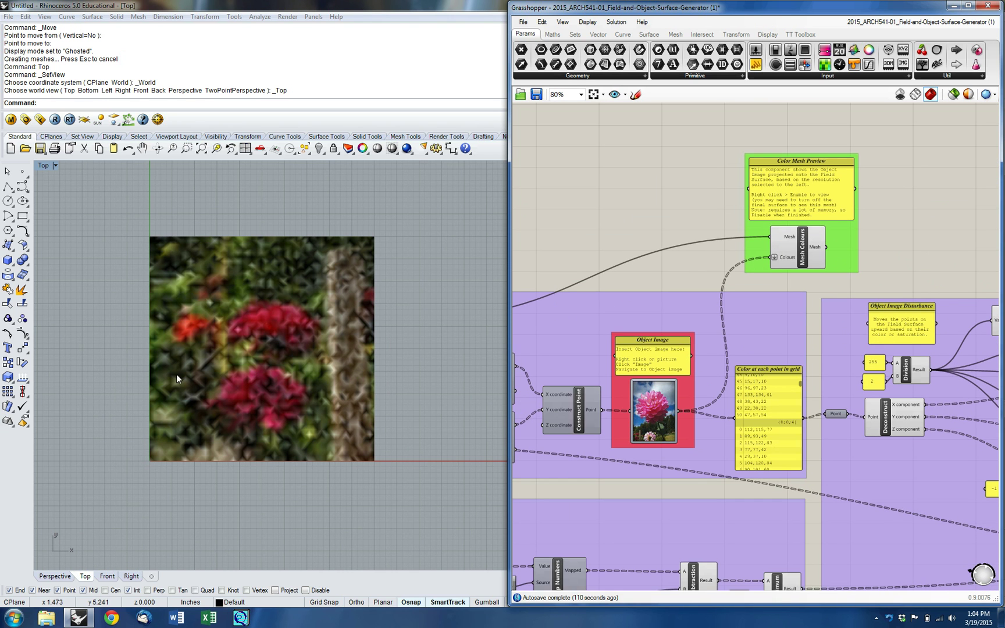
- Disable the Mesh Colours component in the Color Mesh Preview group
scroll(809, 242, "up", 3)
left_click(794, 257)
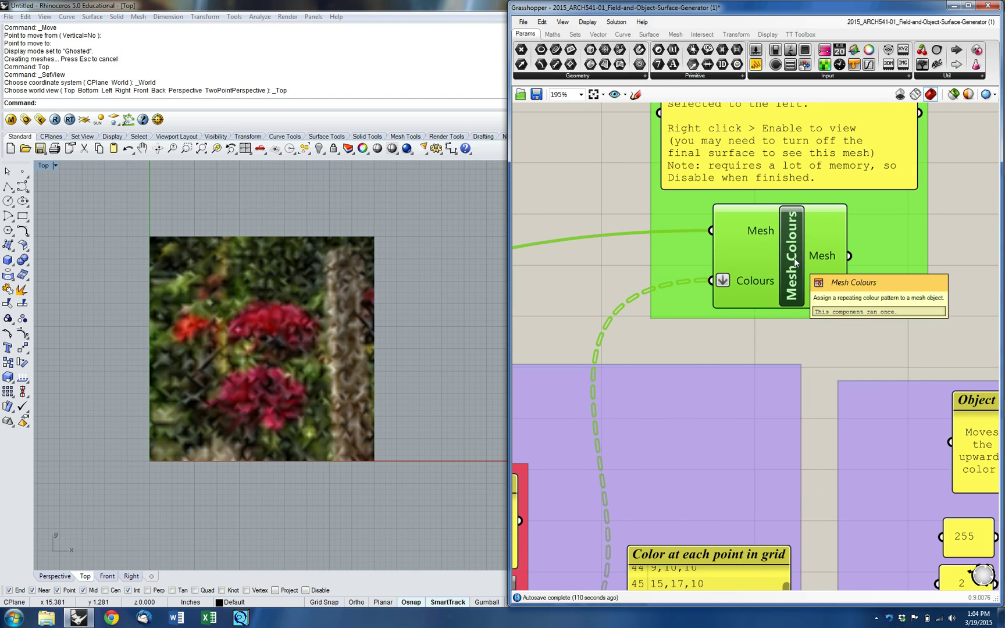
scroll(832, 256, "down", 4)
left_click(888, 240)
right_click_drag(888, 244, 697, 275)
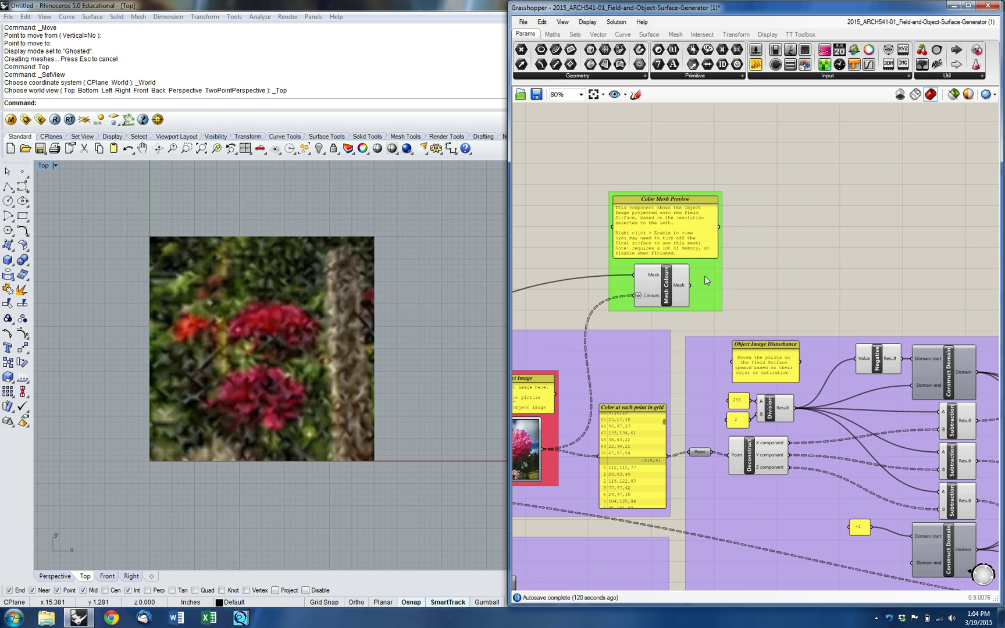
right_click(663, 290)
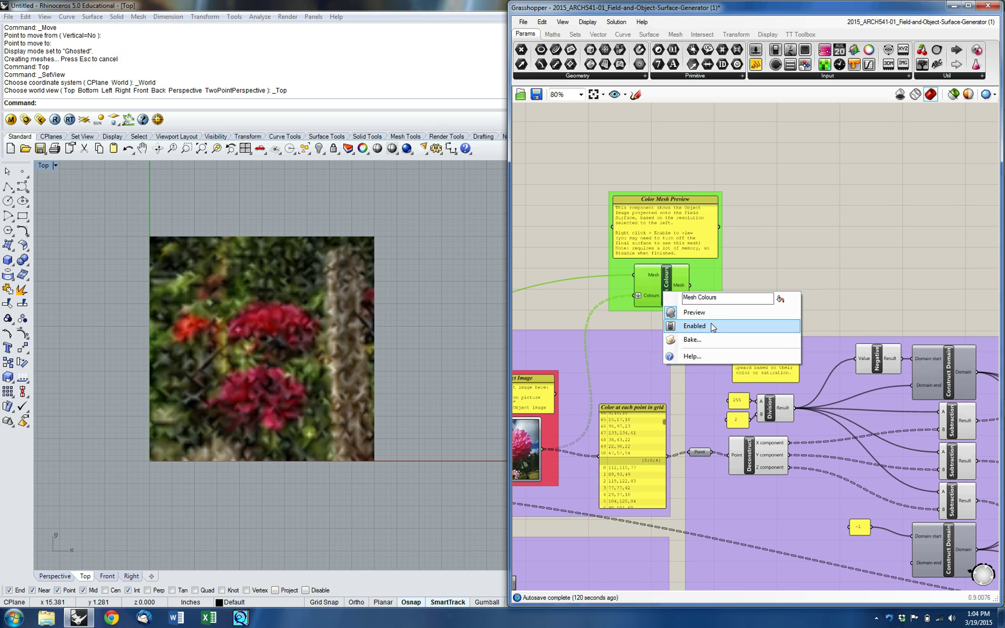
left_click(713, 327)
- Turn the preview of the Final Surface parameter back on and view the surface at an angle
scroll(875, 265, "down", 6)
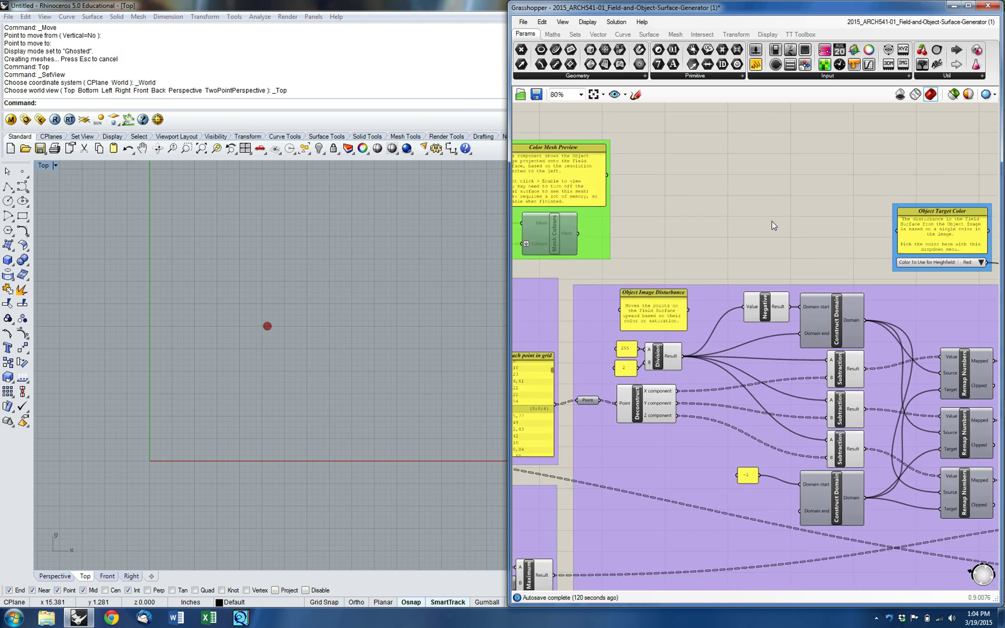
right_click_drag(867, 360, 542, 322)
scroll(792, 336, "up", 11)
left_click(852, 399)
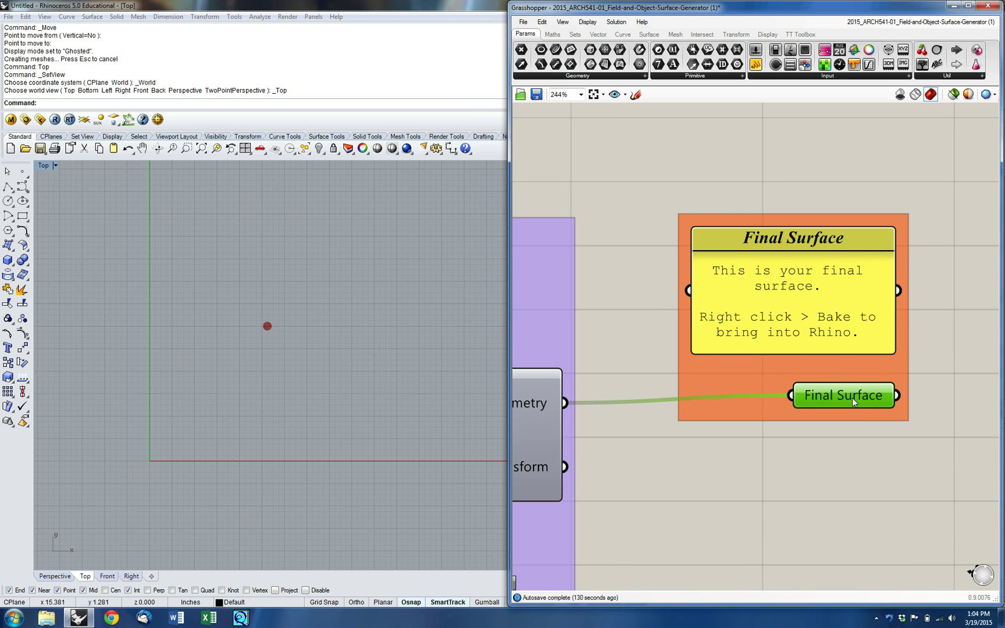
right_click(853, 399)
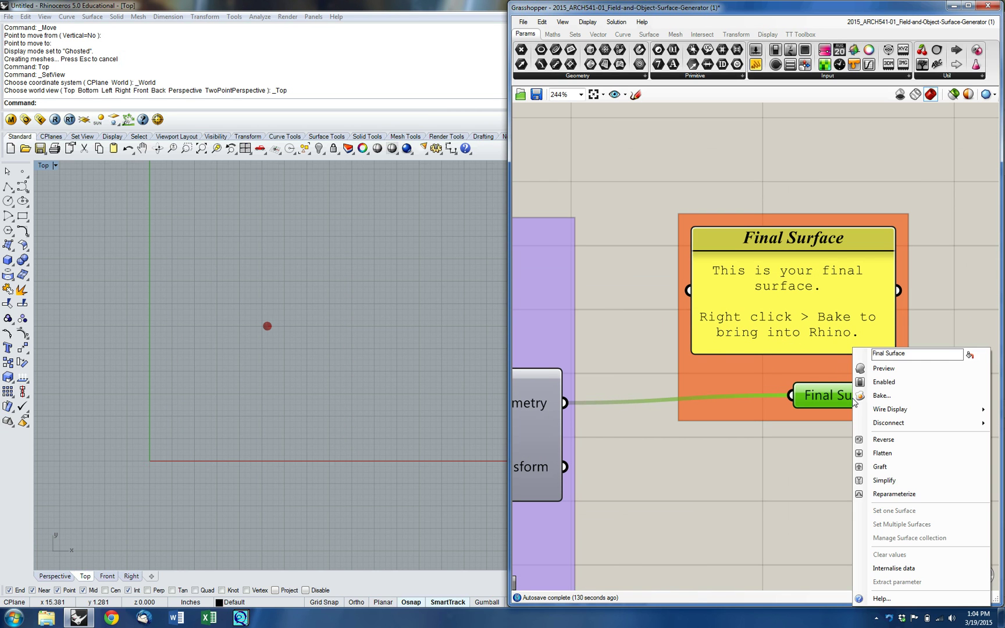
left_click(884, 368)
left_click(911, 359)
right_click_drag(346, 343, 381, 277)
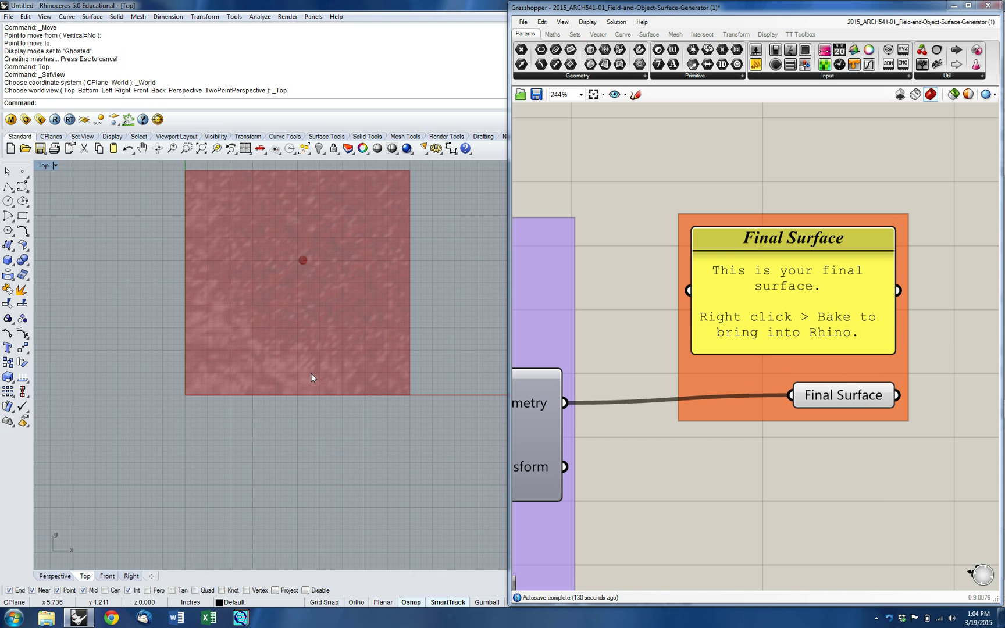
right_click_drag(334, 372, 419, 316, "ctrl+shift")
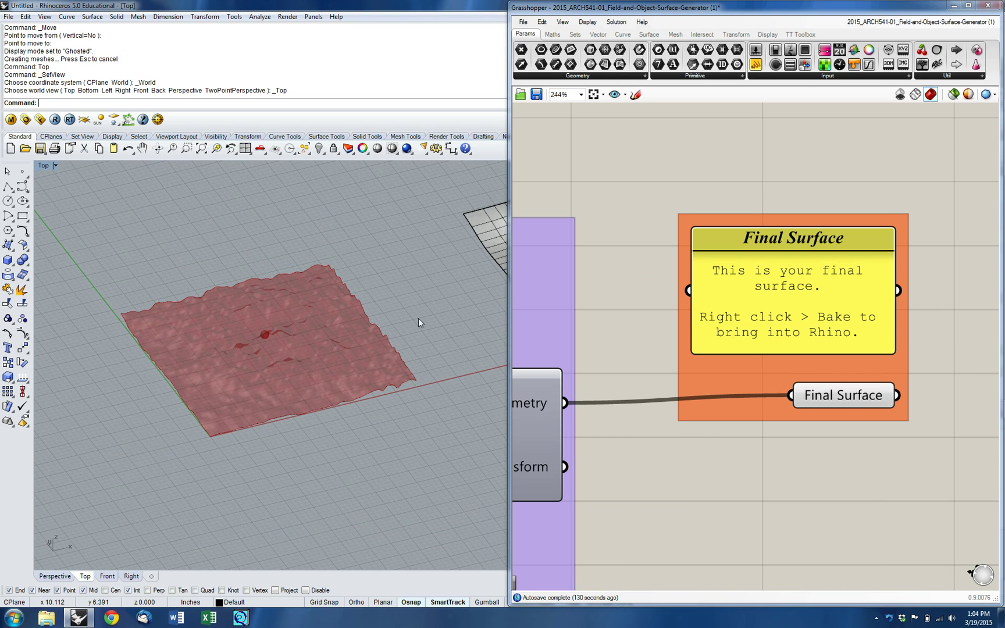
- Raise the Object Surface Intensity slider to the upper end of its range
scroll(598, 322, "down", 5)
right_click_drag(528, 395, 795, 396)
right_click_drag(635, 340, 843, 405)
right_click_drag(627, 288, 763, 400)
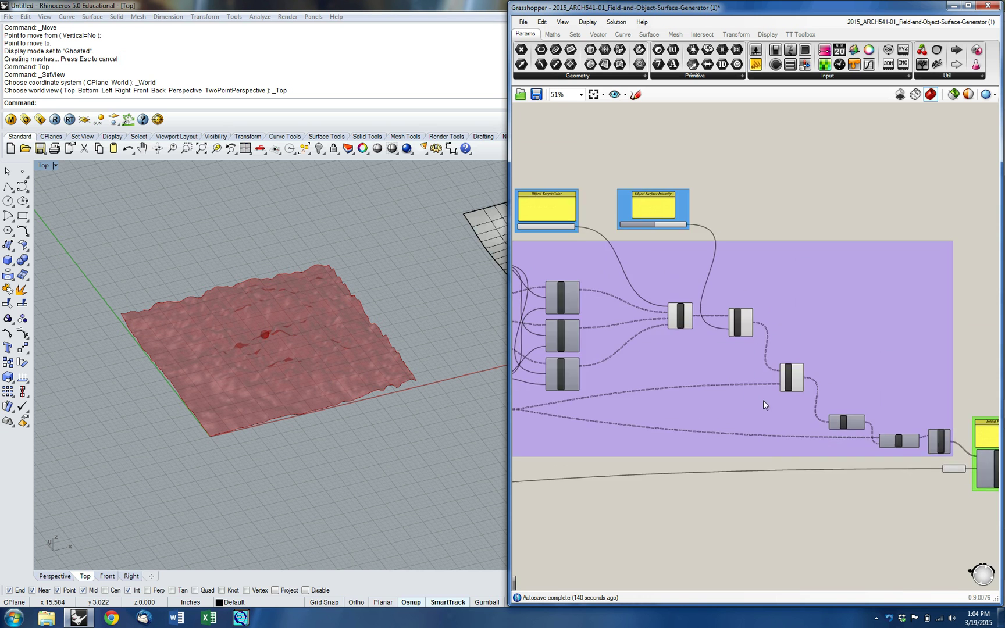
scroll(638, 219, "up", 4)
right_click_drag(634, 174, 707, 199)
right_click_drag(812, 223, 750, 222)
left_click(770, 218)
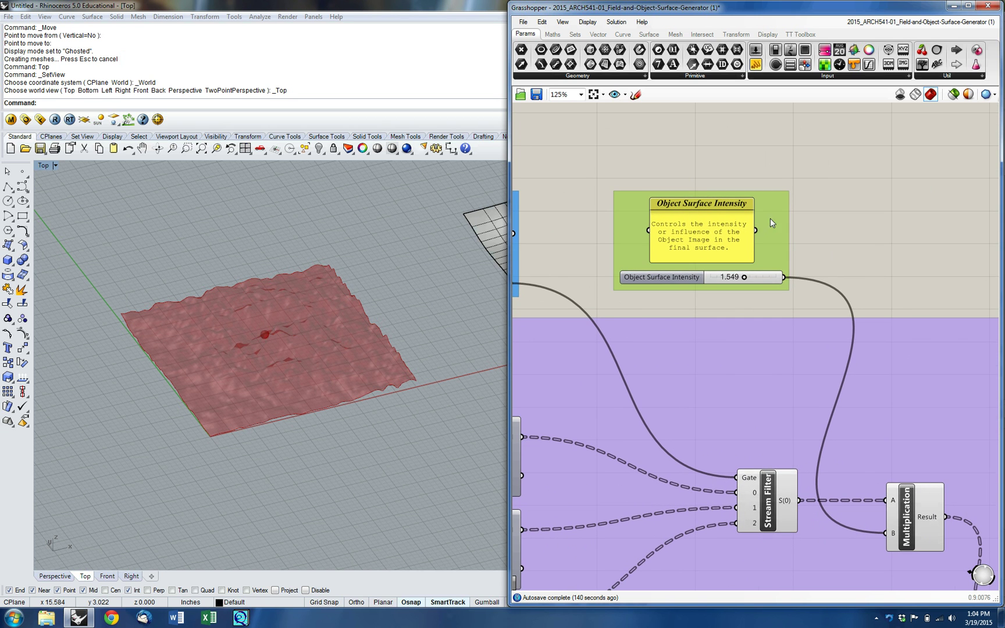
right_click_drag(627, 247, 731, 238)
scroll(746, 248, "down", 2)
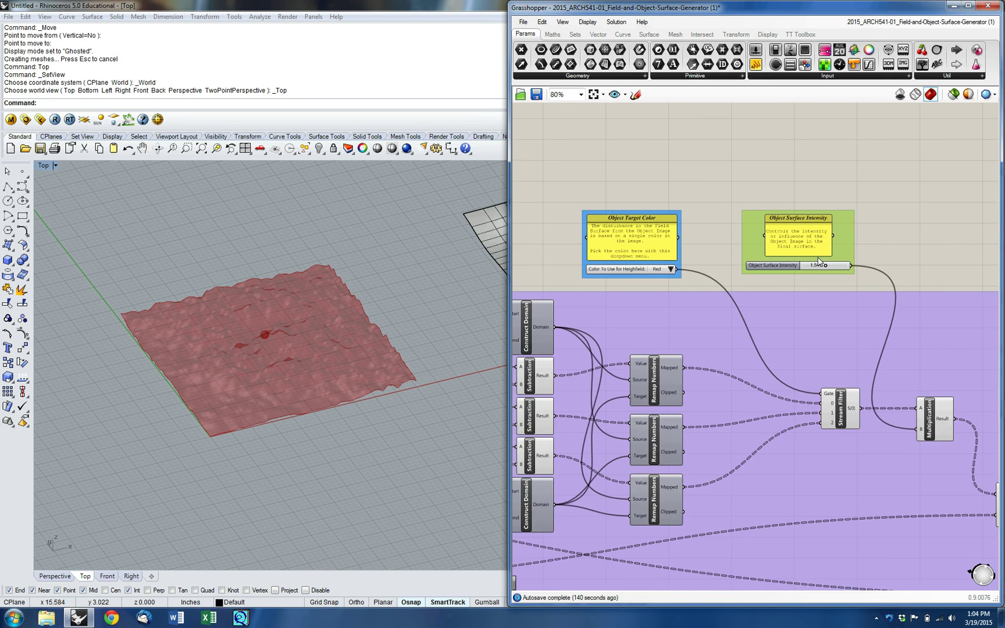
scroll(850, 297, "up", 5)
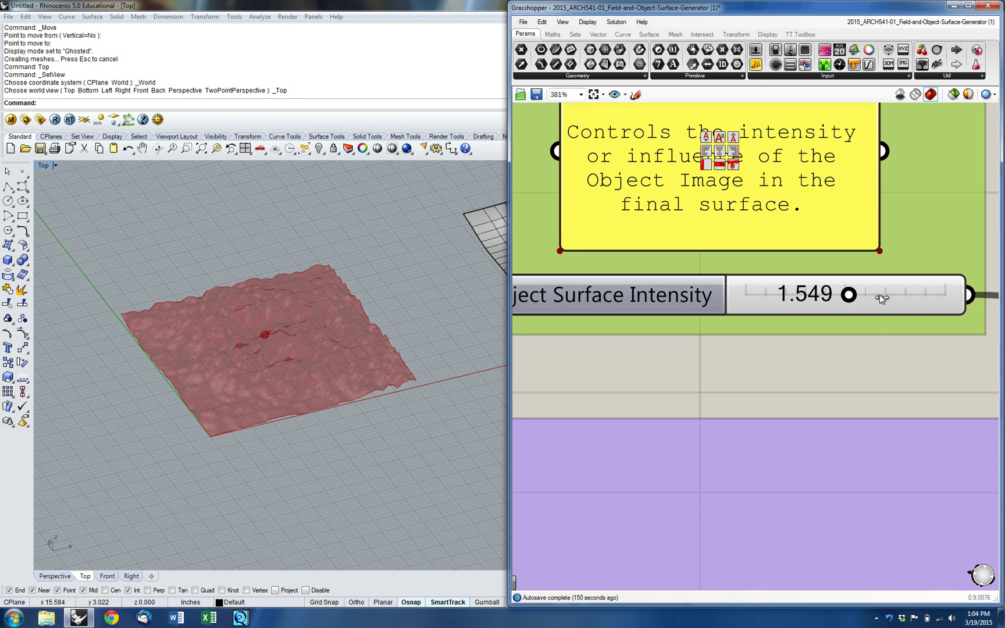
left_click_drag(850, 294, 960, 299)
- Read the Object Target Color note, then examine the resulting surface and the colours in the Object Image
scroll(932, 275, "down", 5)
scroll(931, 270, "down", 2)
right_click_drag(765, 293, 695, 389)
scroll(714, 345, "up", 3)
left_click(835, 286)
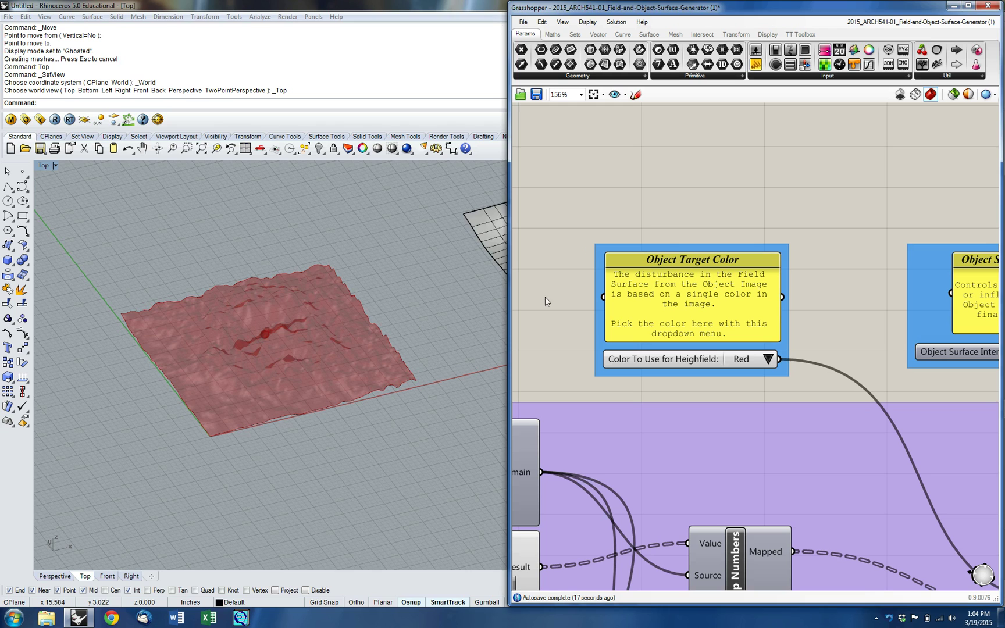
right_click_drag(317, 353, 262, 266)
scroll(567, 352, "down", 3)
right_click_drag(567, 352, 798, 243)
right_click_drag(722, 366, 902, 286)
right_click_drag(642, 382, 790, 371)
scroll(631, 288, "up", 8)
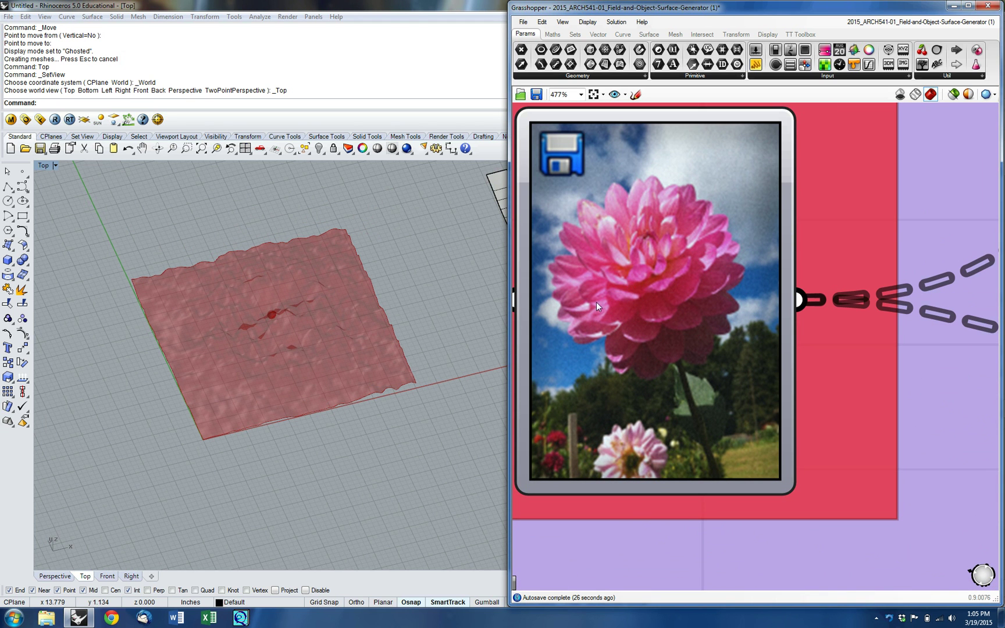
scroll(614, 324, "down", 8)
right_click_drag(907, 204, 649, 319)
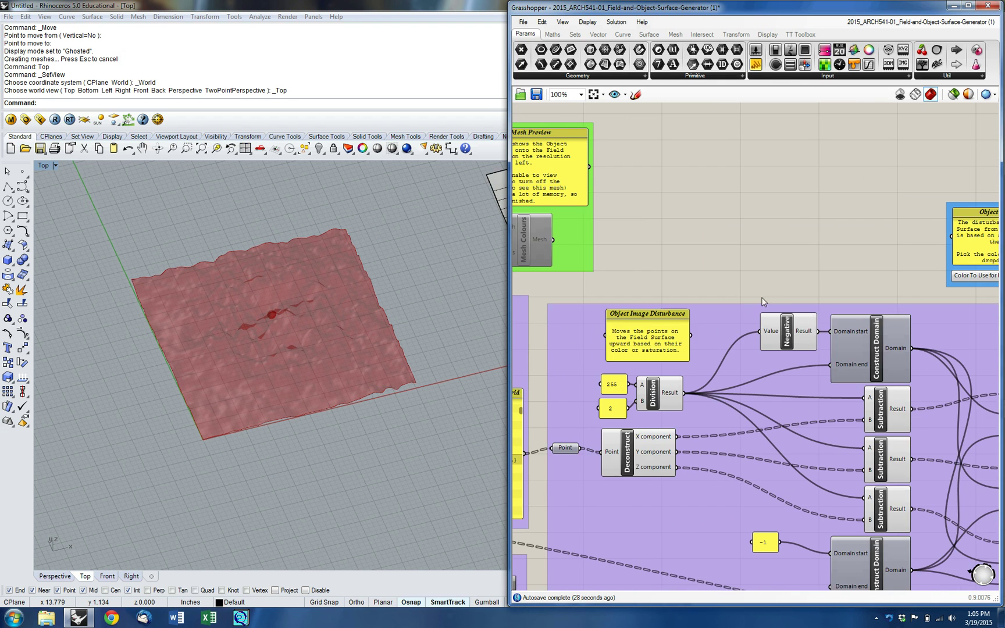
- Set the Color To Use for Heighfield option in the Object Target Color group to Green
right_click_drag(811, 287, 682, 292)
scroll(871, 276, "up", 3)
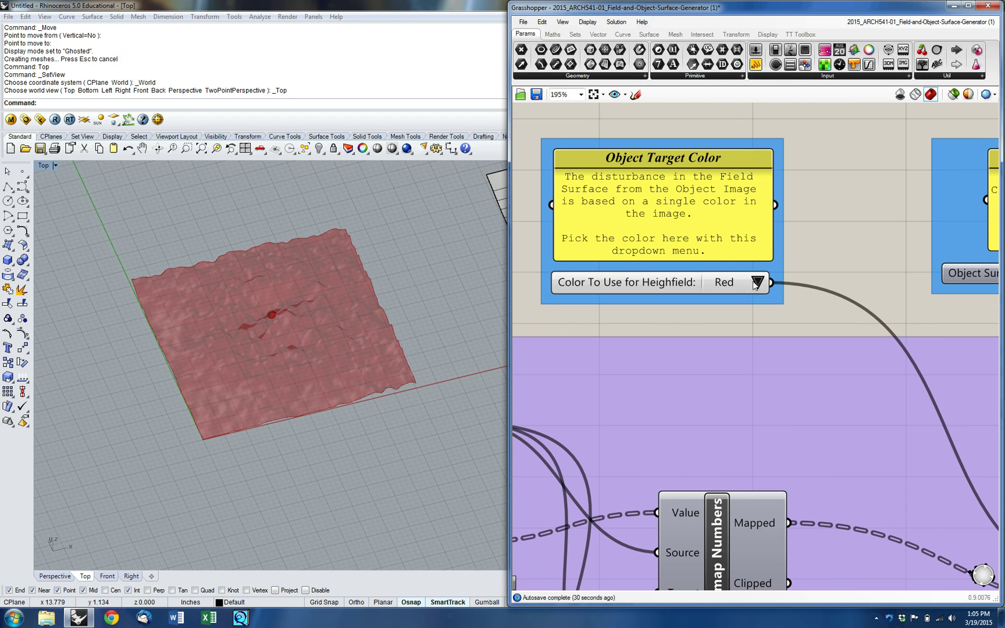
left_click(757, 283)
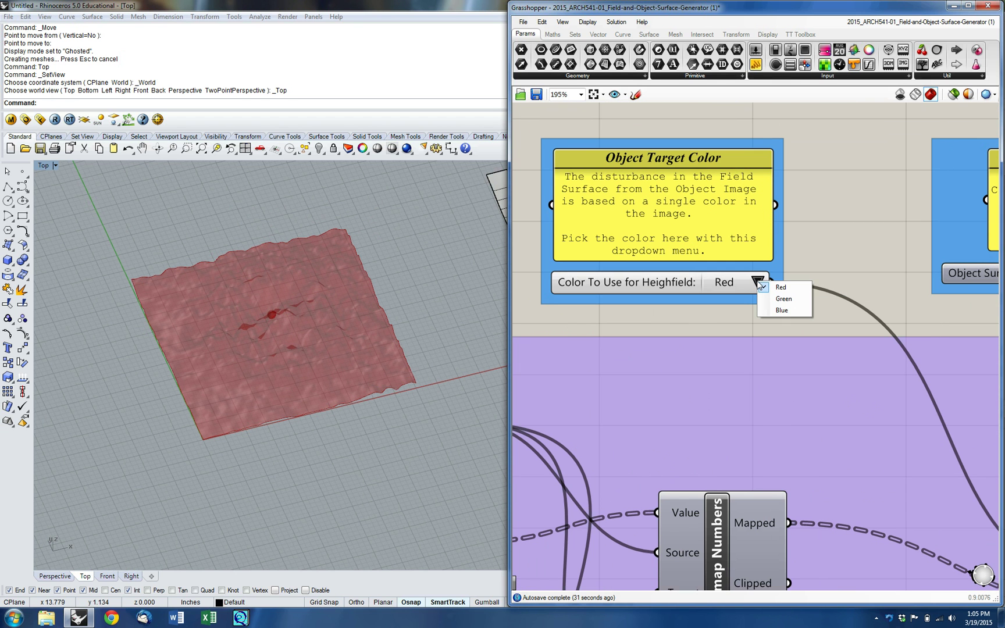
left_click(785, 299)
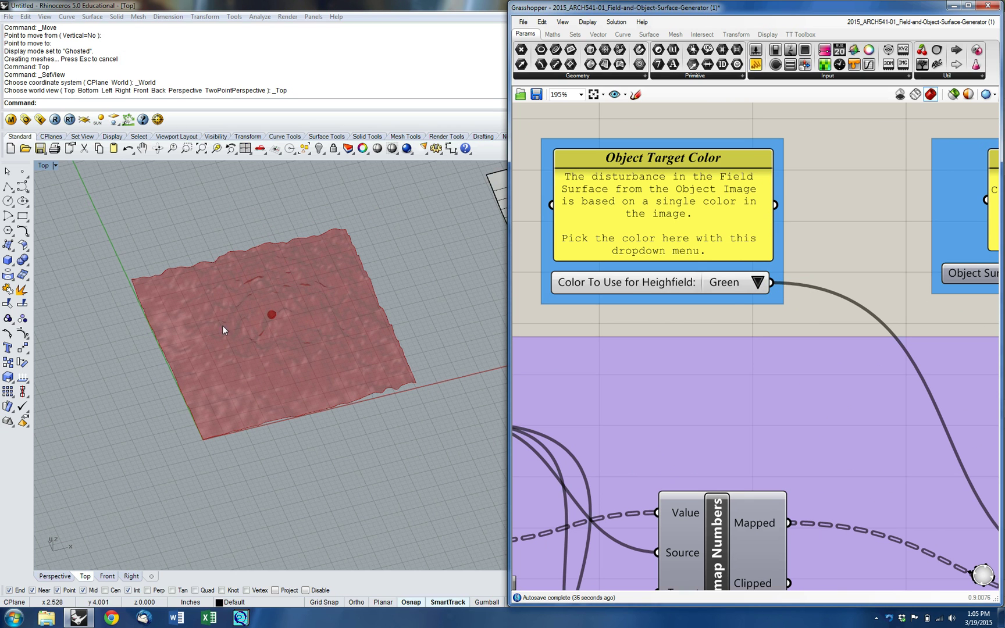
- Set the Color To Use for Heighfield option in the Object Target Color group to Blue and inspect the surface
left_click(757, 284)
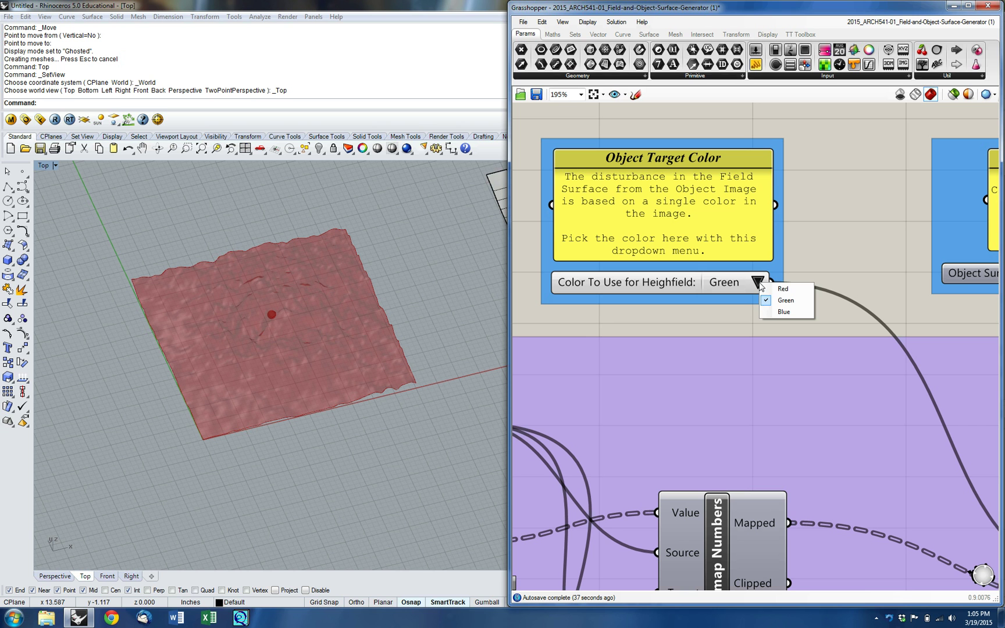
left_click(776, 314)
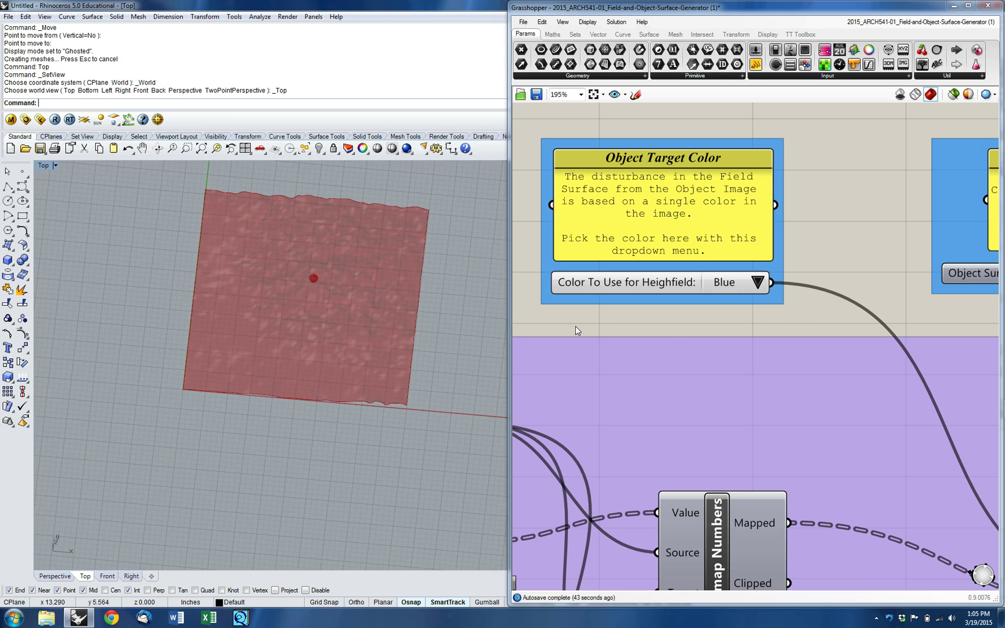
right_click_drag(576, 334, 675, 317)
scroll(850, 242, "down", 5)
right_click_drag(807, 256, 1004, 256)
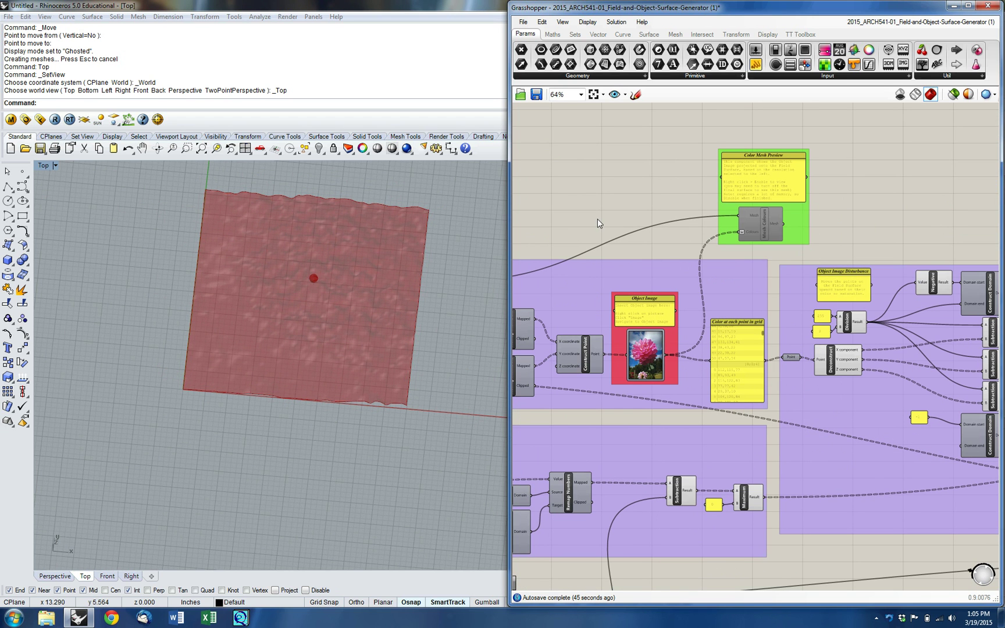
right_click_drag(240, 280, 322, 328)
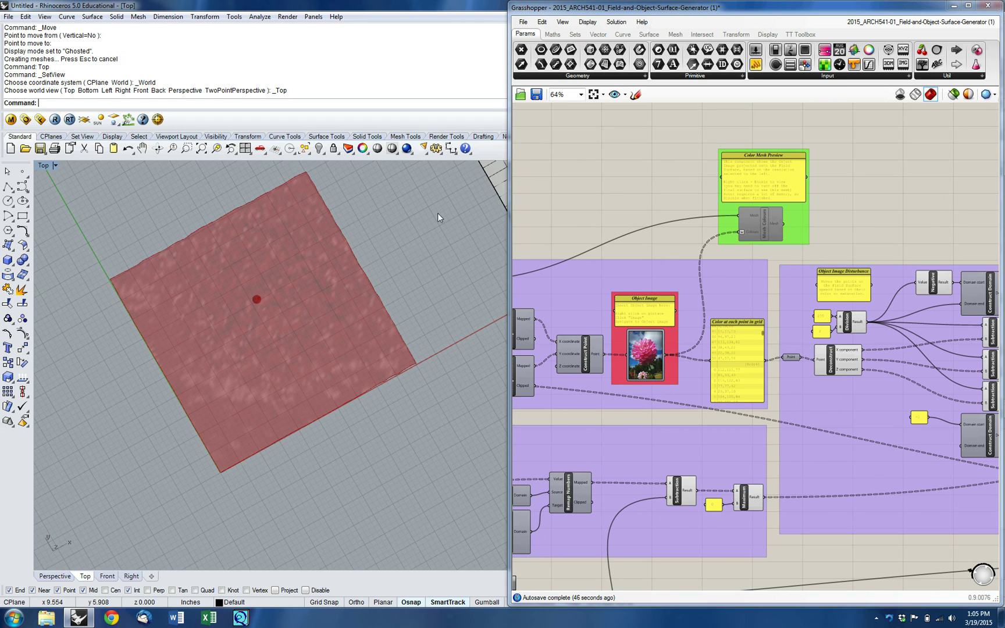
- Try the Focal Point of Object Image at about 0.84, 0.83 and at the 0.0, 0.0 corner
right_click_drag(583, 226, 884, 223)
scroll(872, 228, "down", 2)
right_click_drag(719, 237, 837, 285)
right_click_drag(666, 407, 682, 327)
scroll(666, 261, "up", 5)
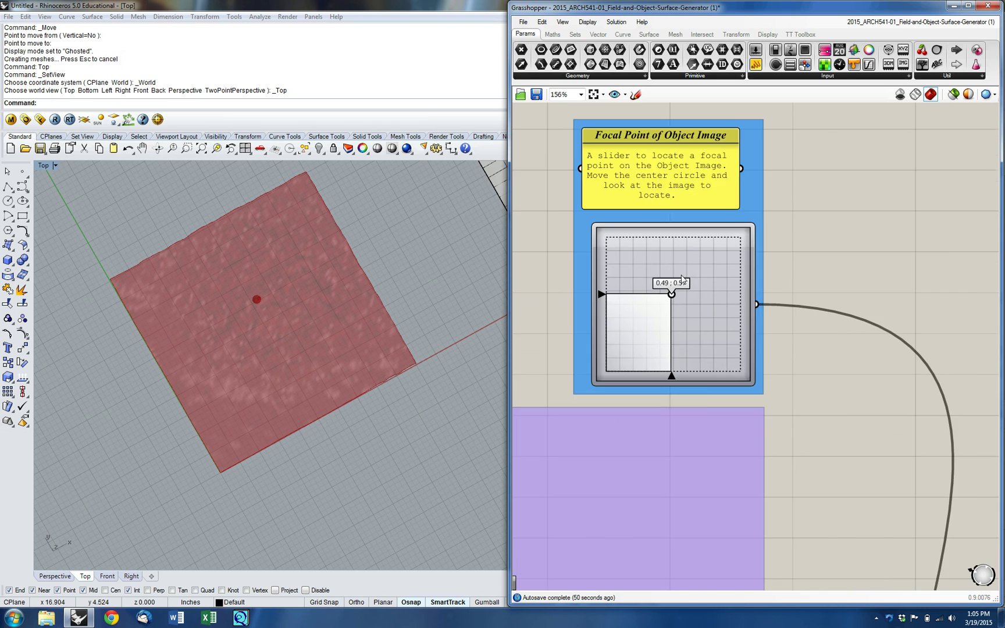
scroll(788, 254, "down", 2)
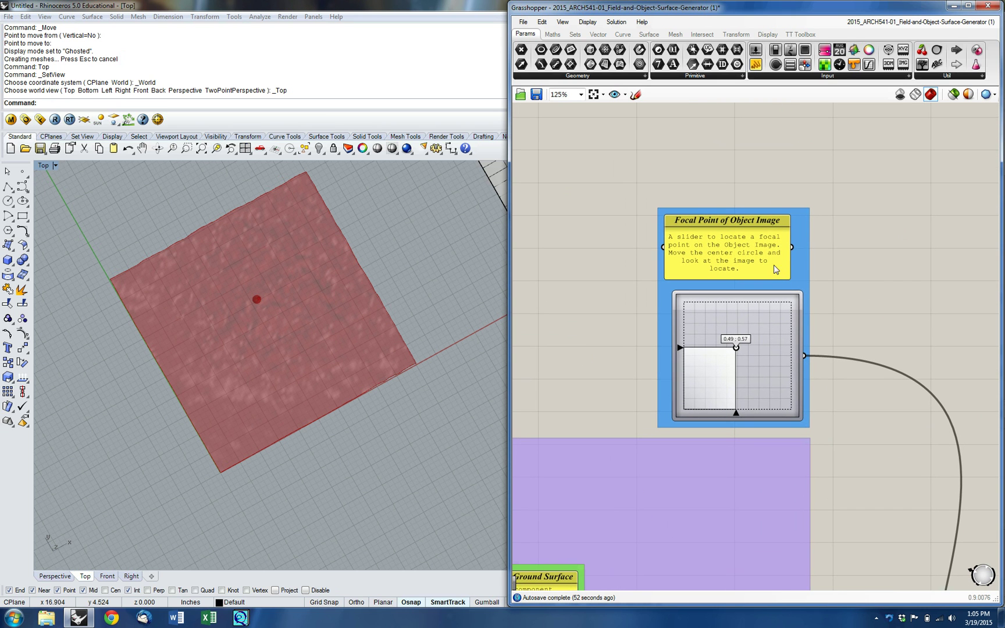
left_click(799, 259)
mouse_move(736, 349)
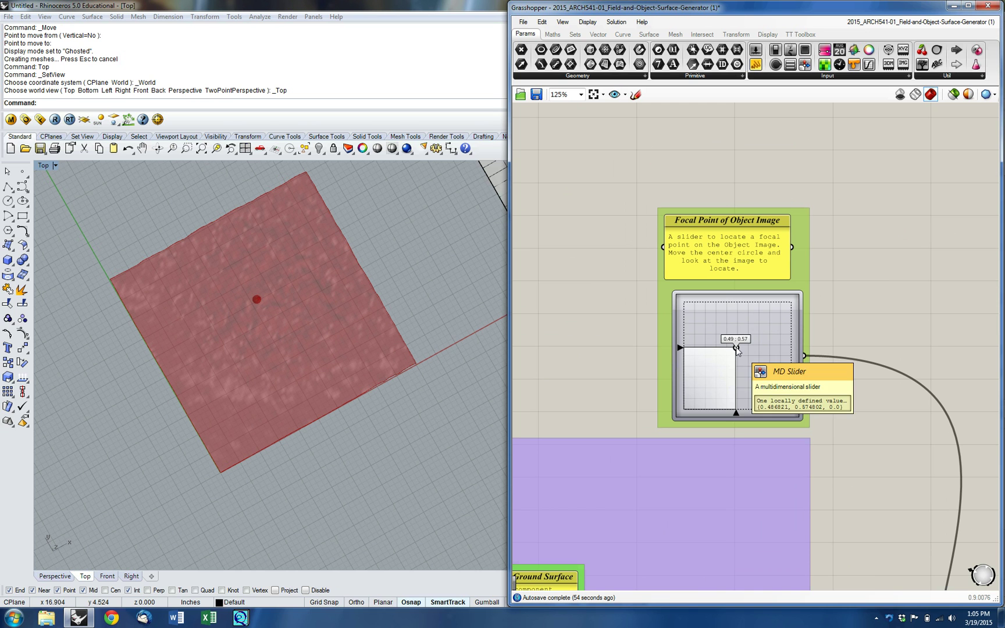
left_click(773, 320)
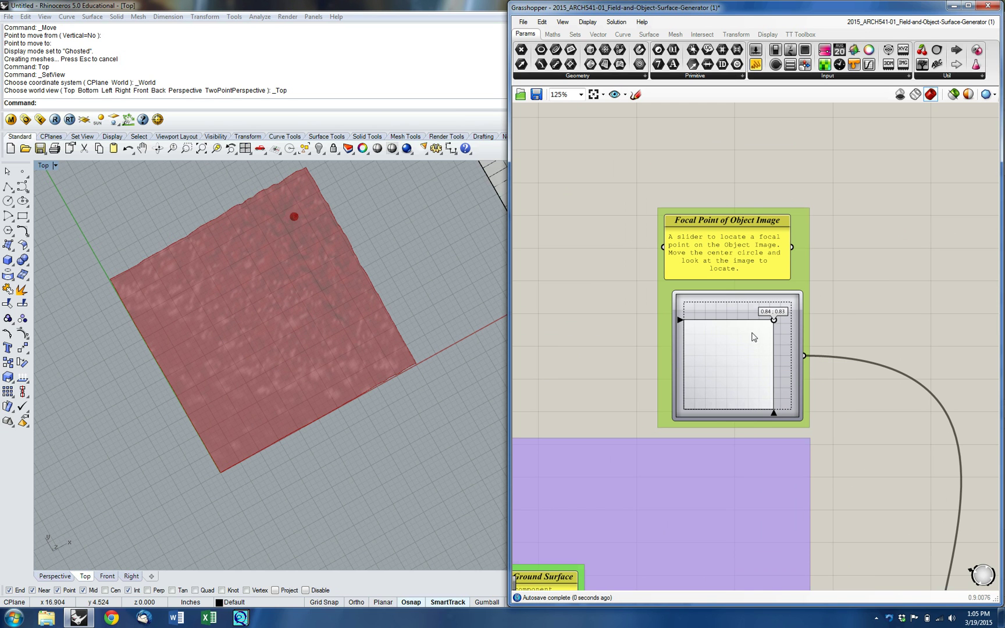
left_click_drag(721, 335, 649, 418)
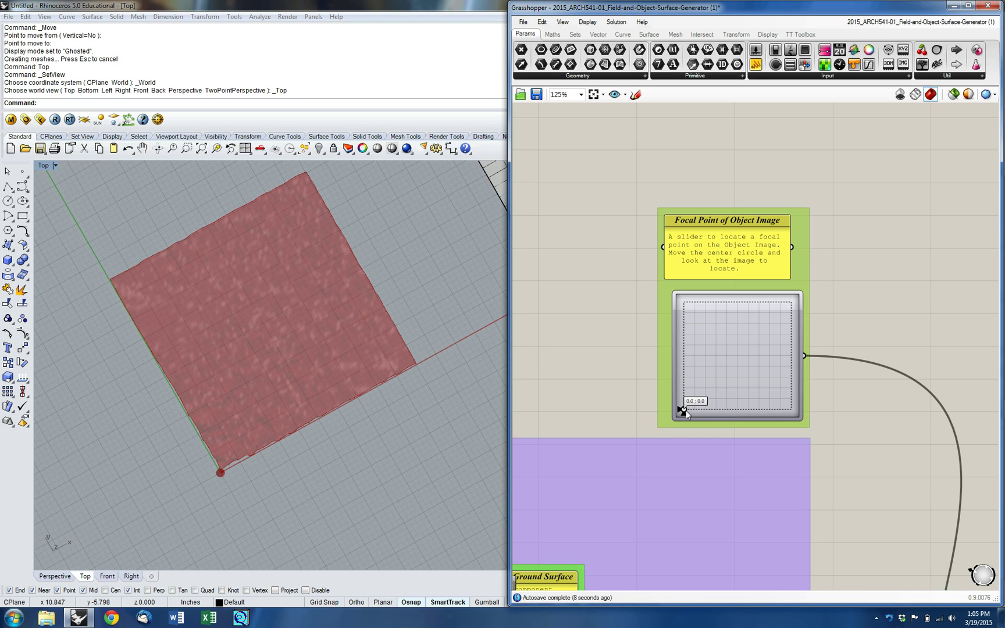
- Place the Focal Point of Object Image at about 0.17, 0.33 and view the surface from another angle
left_click(701, 374)
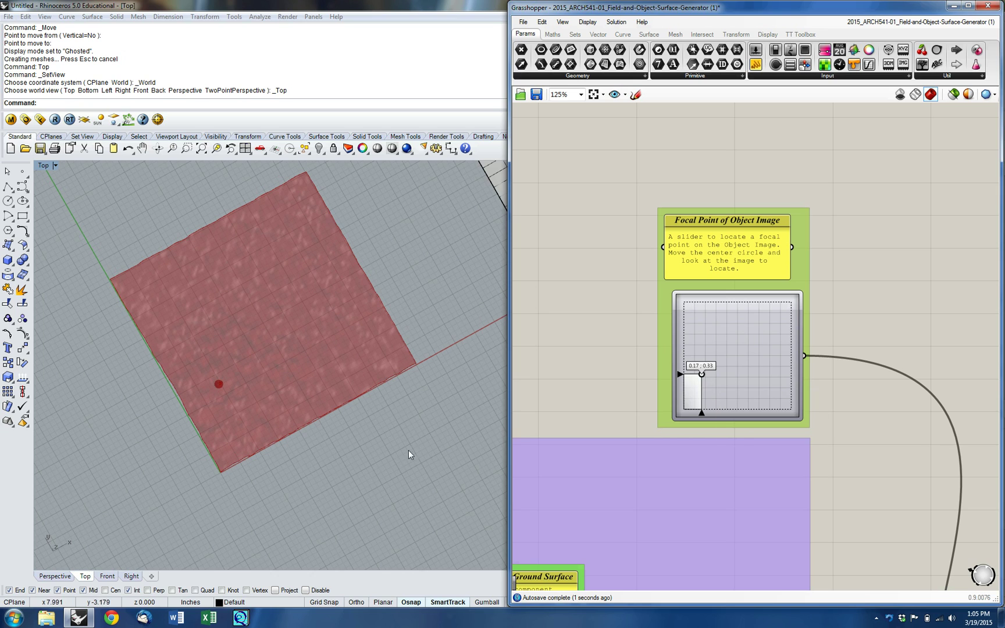
right_click_drag(247, 488, 335, 216, "ctrl+shift")
right_click_drag(590, 356, 654, 294)
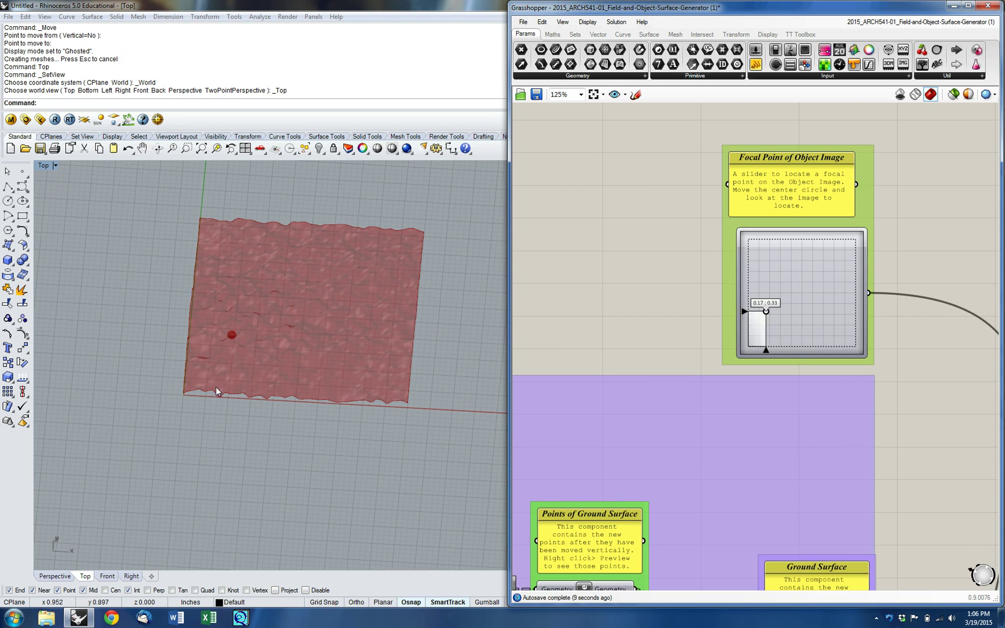
- Try the Object Disturbance Range slider at its two extremes, 0.000 and 1.000
right_click_drag(689, 337, 766, 160)
scroll(794, 257, "down", 5)
right_click_drag(837, 312, 652, 174)
scroll(625, 341, "up", 5)
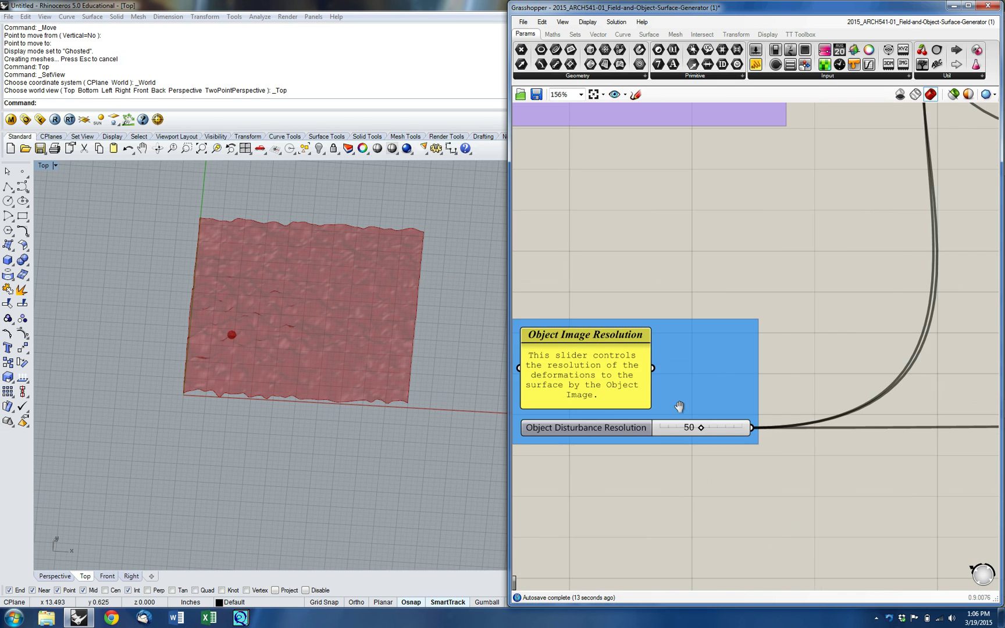
right_click_drag(796, 376, 668, 320)
scroll(669, 320, "down", 5)
right_click_drag(745, 336, 562, 360)
scroll(768, 384, "up", 5)
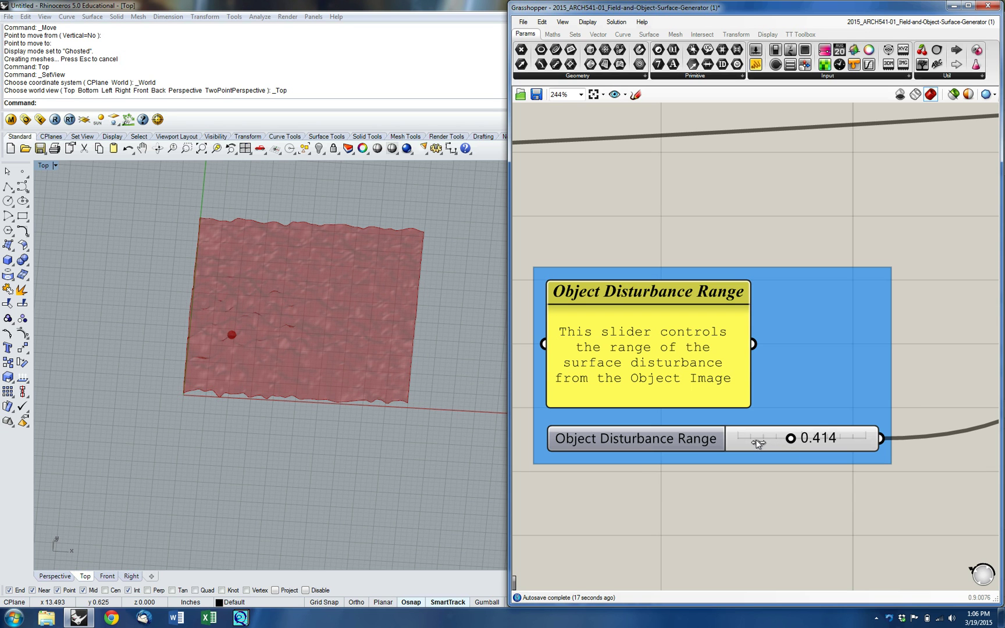
left_click_drag(756, 442, 725, 442)
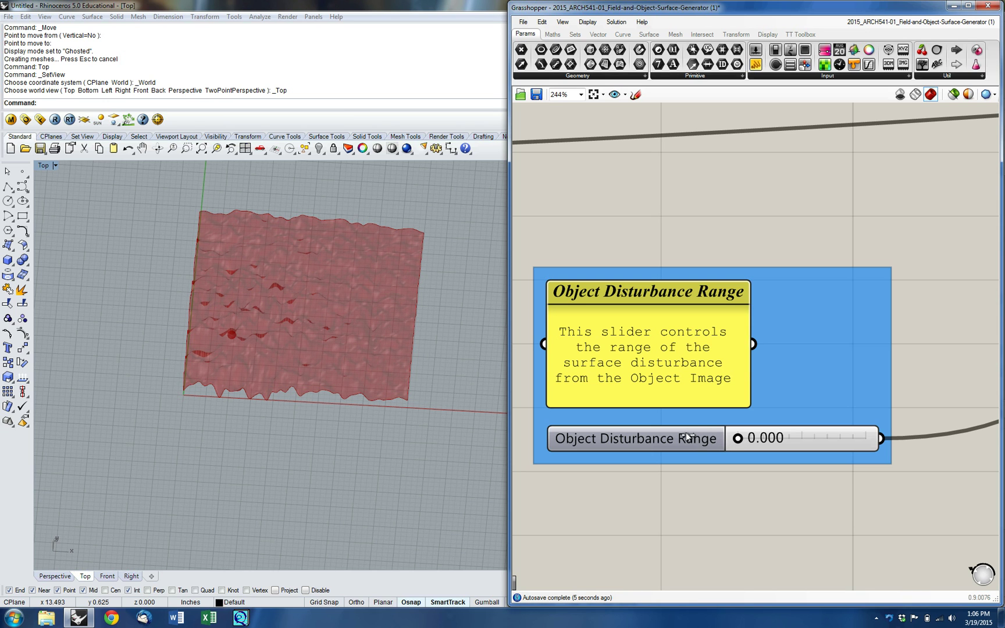
left_click_drag(811, 431, 911, 439)
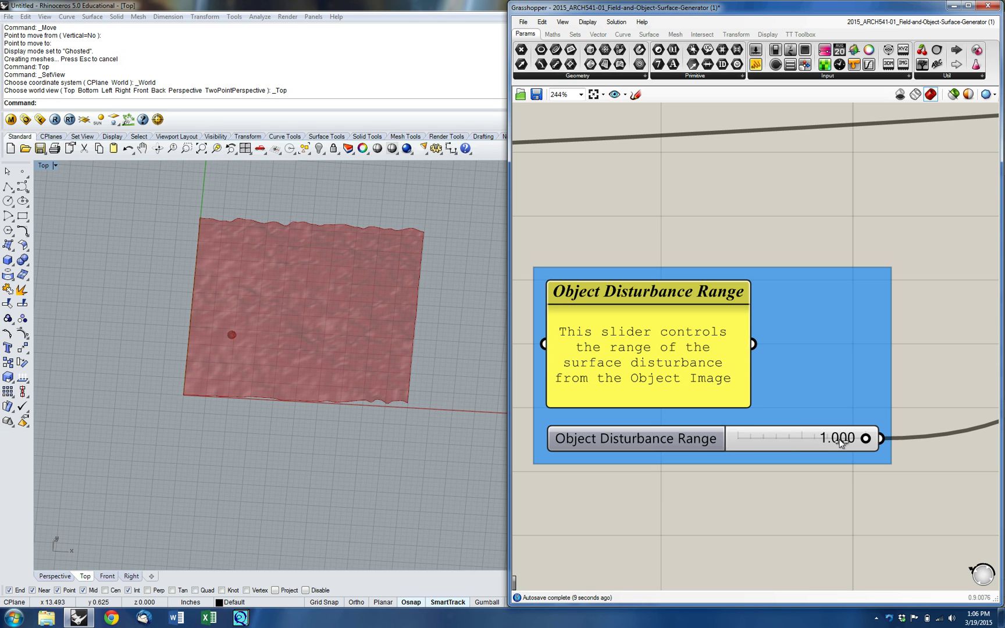
- Lower the Object Disturbance Range slider to a mid-range value and view the surface from the side
left_click_drag(814, 443, 791, 445)
double_click(791, 445)
right_click_drag(366, 436, 343, 349, "ctrl+shift")
- Set the Object Disturbance Resolution in the Object Image Resolution group to 20 and examine the surface up close
scroll(963, 314, "down", 5)
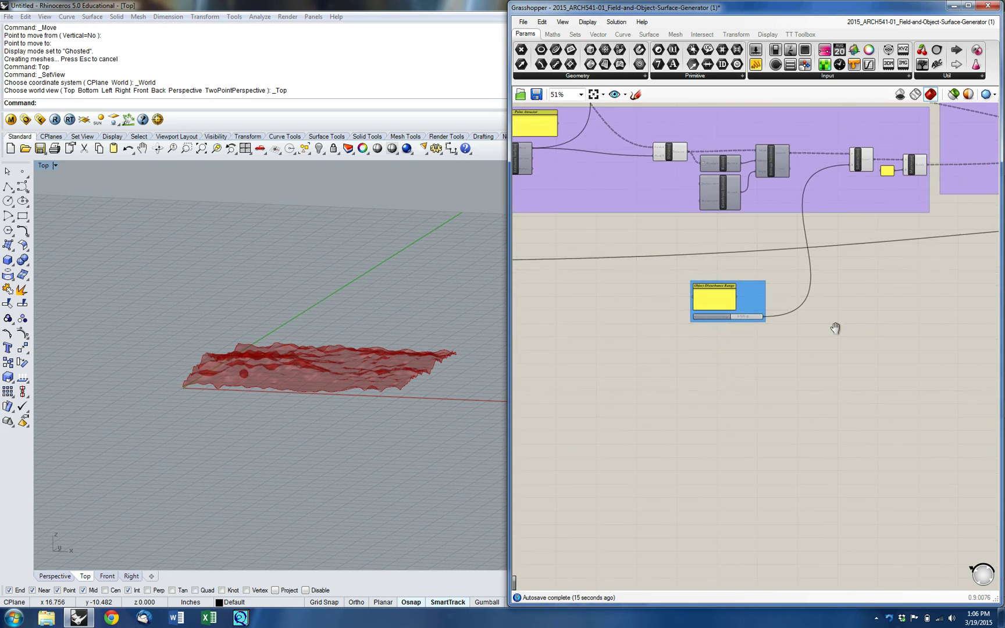
scroll(640, 403, "down", 2)
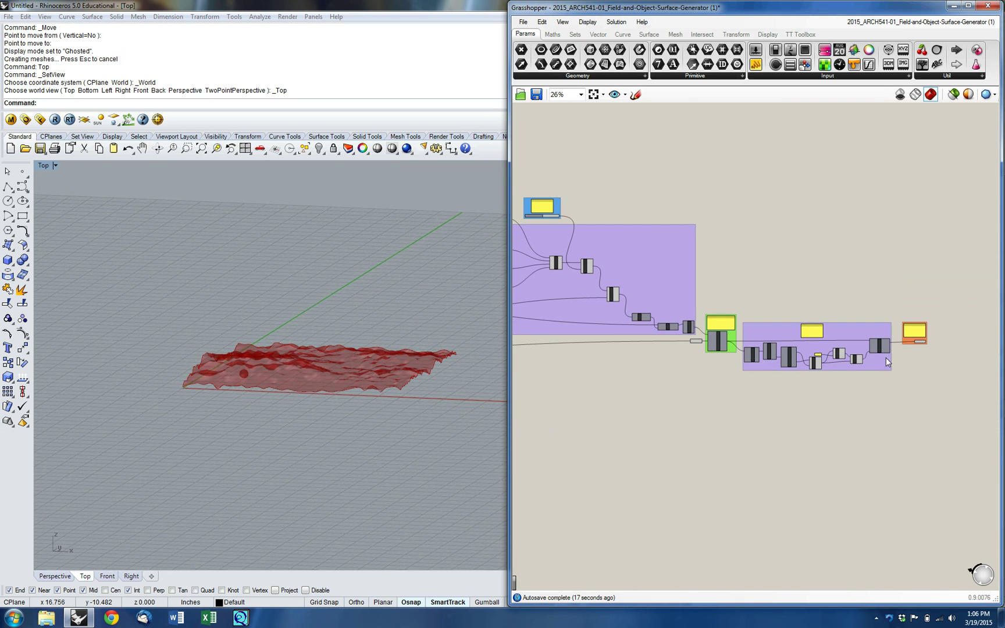
right_click_drag(637, 416, 964, 356)
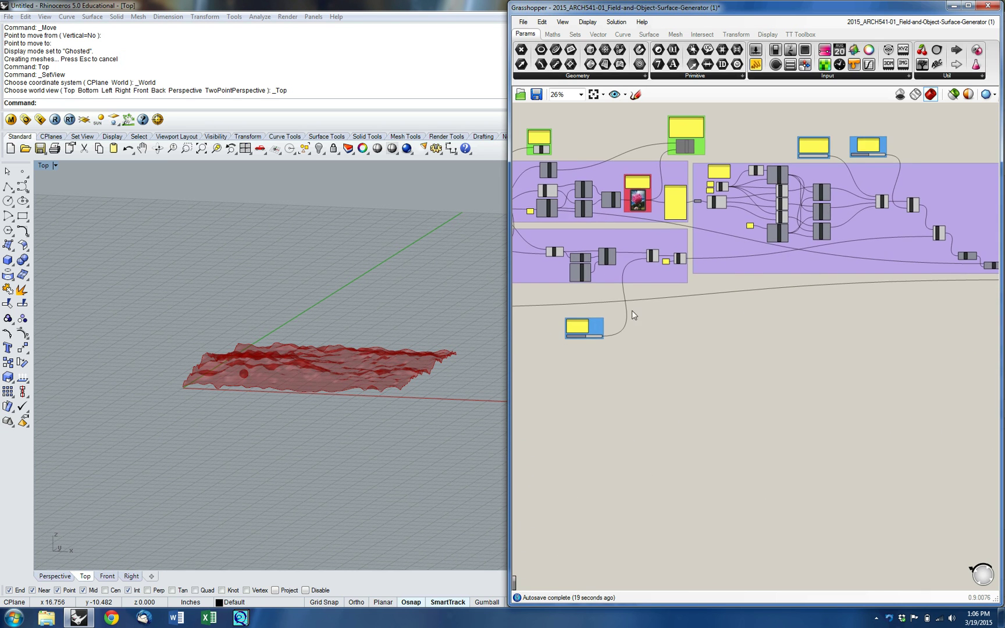
right_click_drag(565, 368, 862, 341)
scroll(718, 360, "down", 1)
right_click_drag(674, 349, 915, 396)
scroll(814, 349, "up", 11)
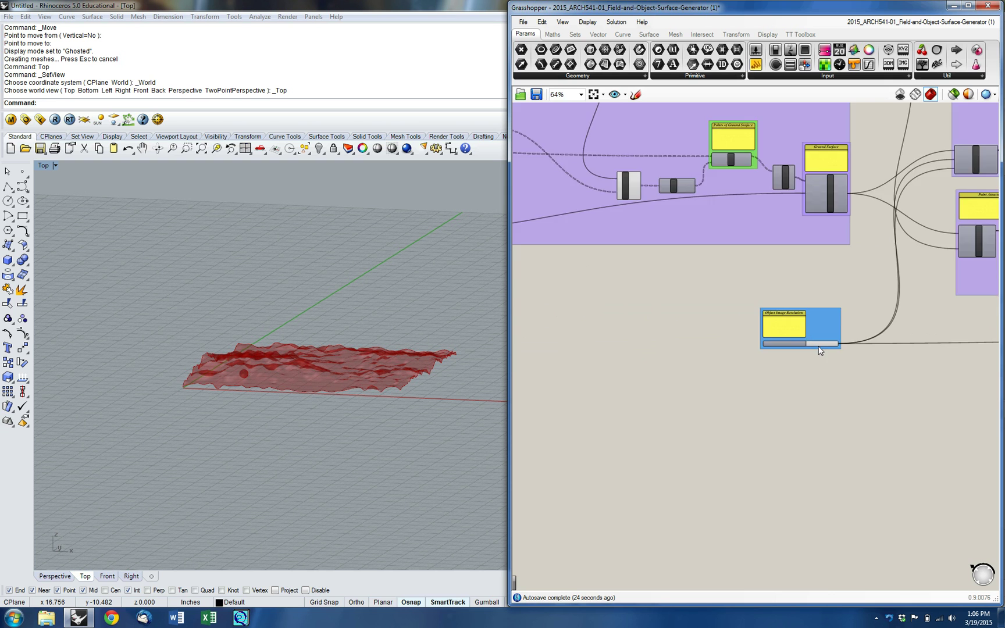
double_click(816, 344)
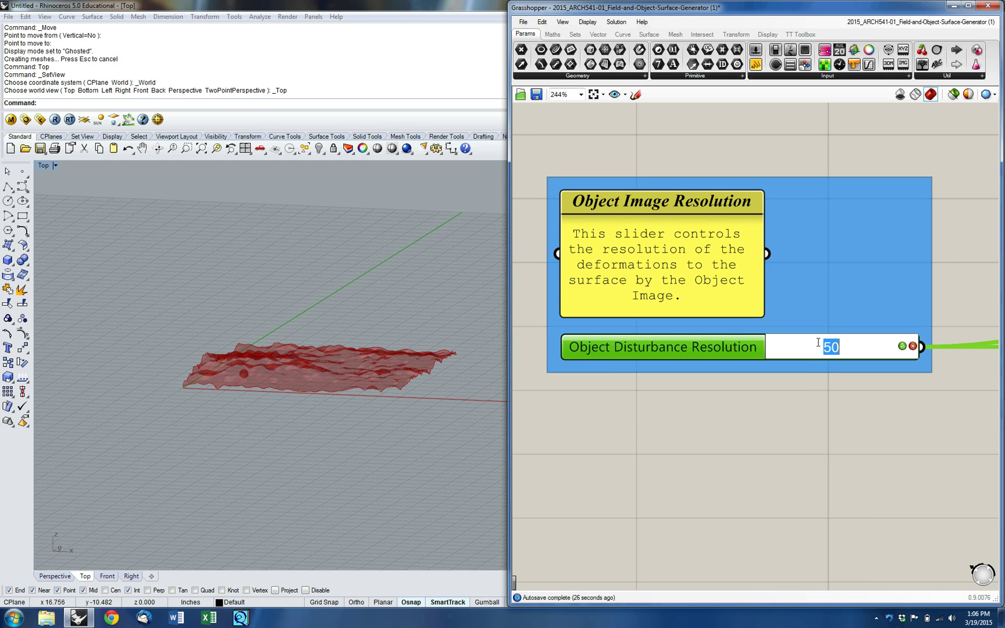
type("20")
key("Return")
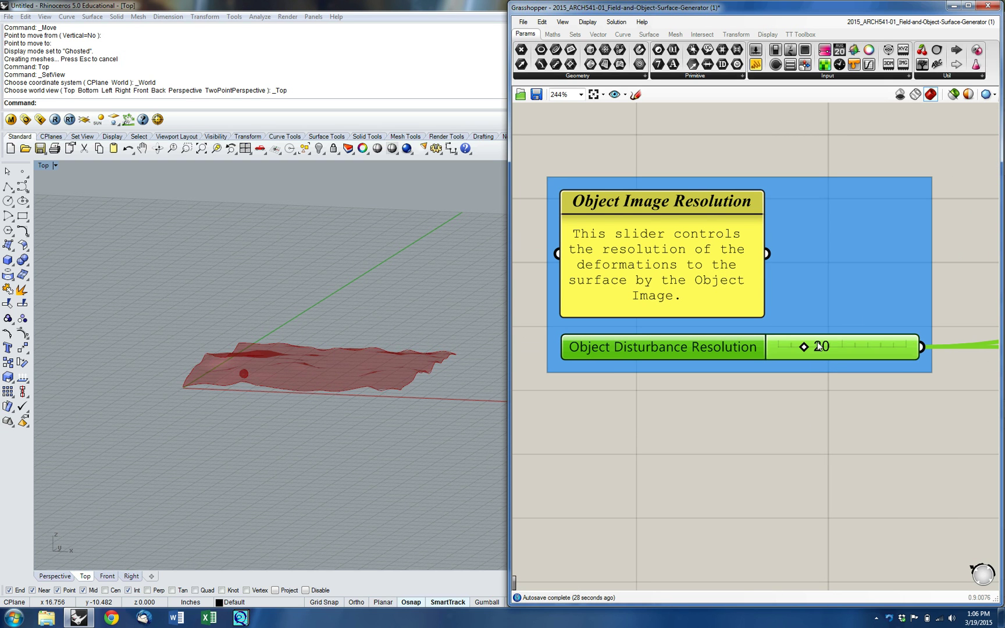
right_click_drag(359, 351, 285, 272)
scroll(285, 272, "up", 3)
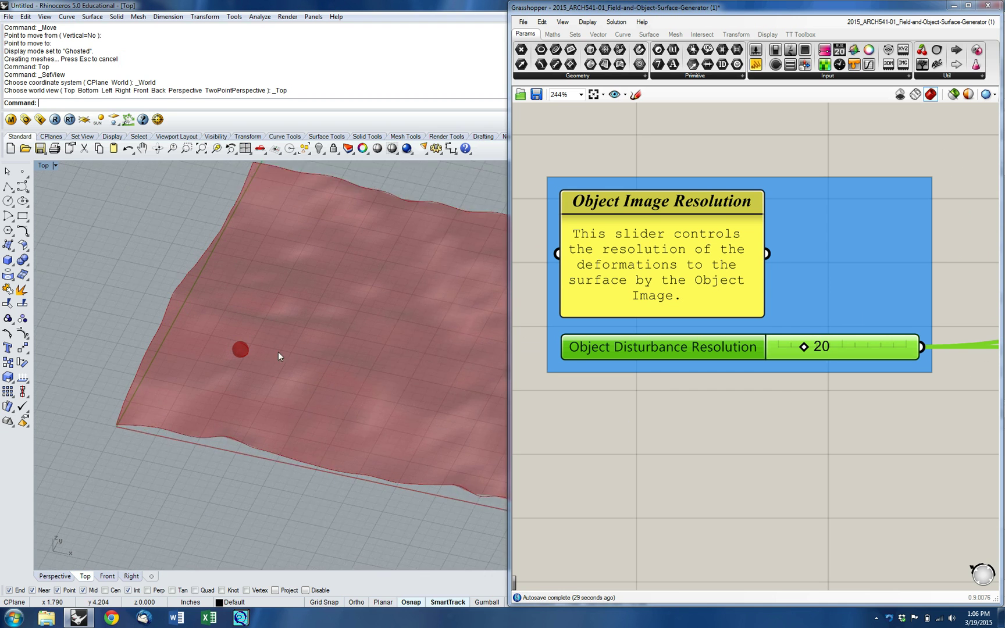
- Bake the Final Surface into Rhino with the default attributes
scroll(778, 386, "down", 4)
scroll(778, 386, "down", 8)
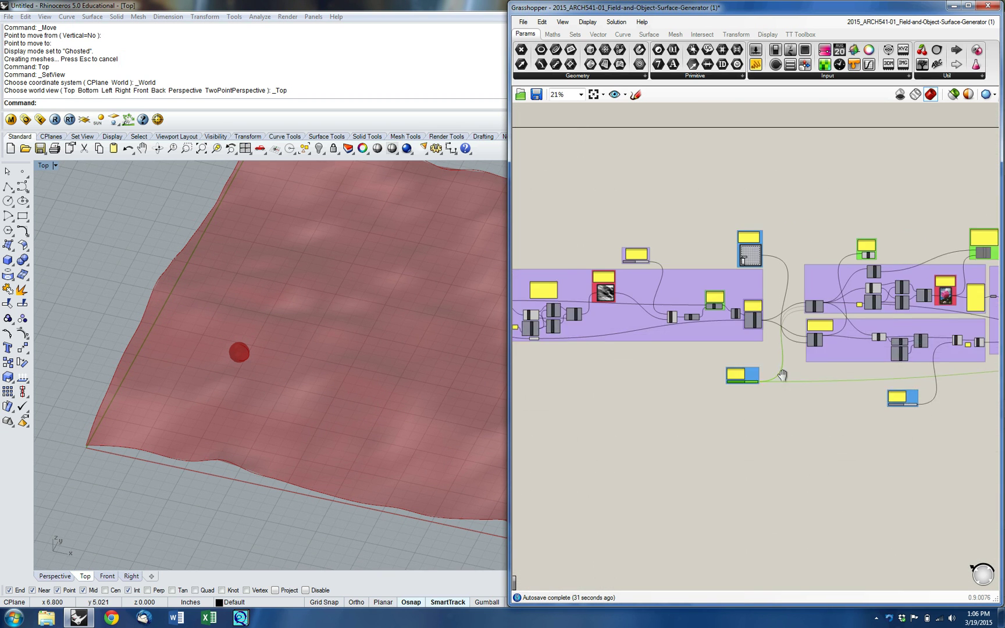
scroll(800, 392, "up", 8)
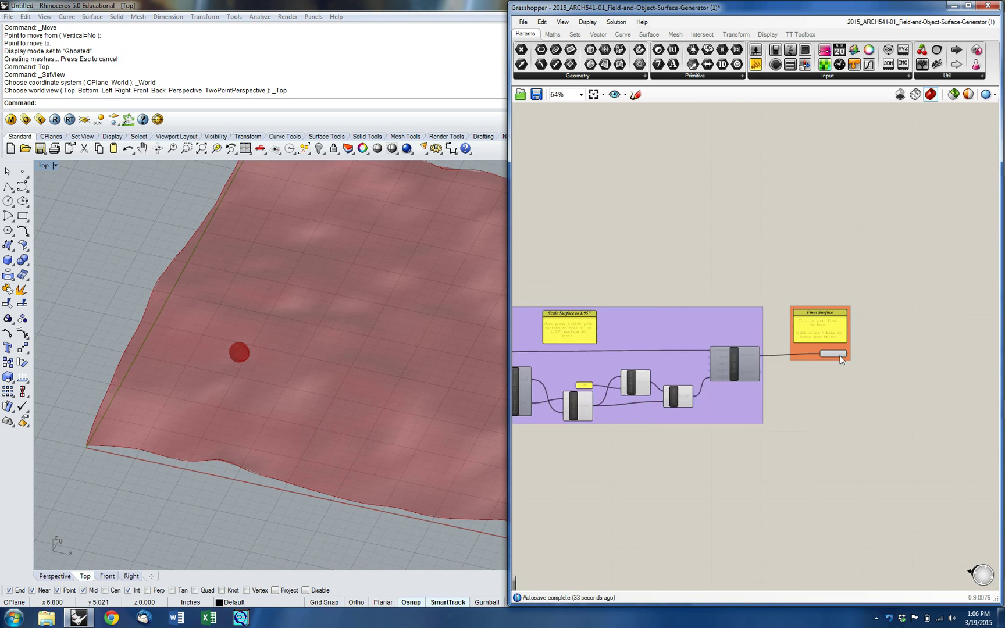
right_click(838, 352)
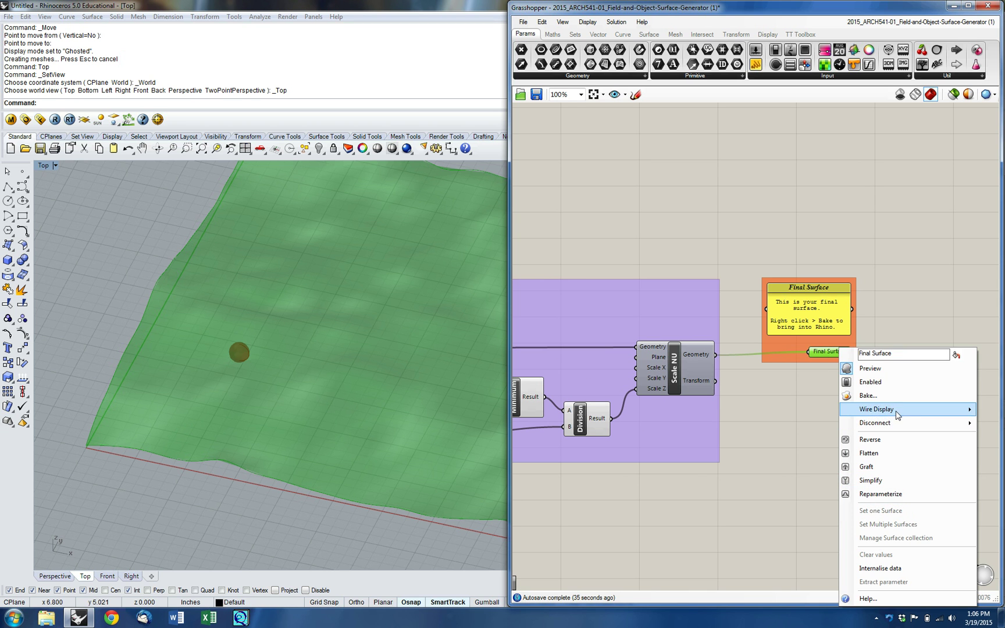
left_click(892, 398)
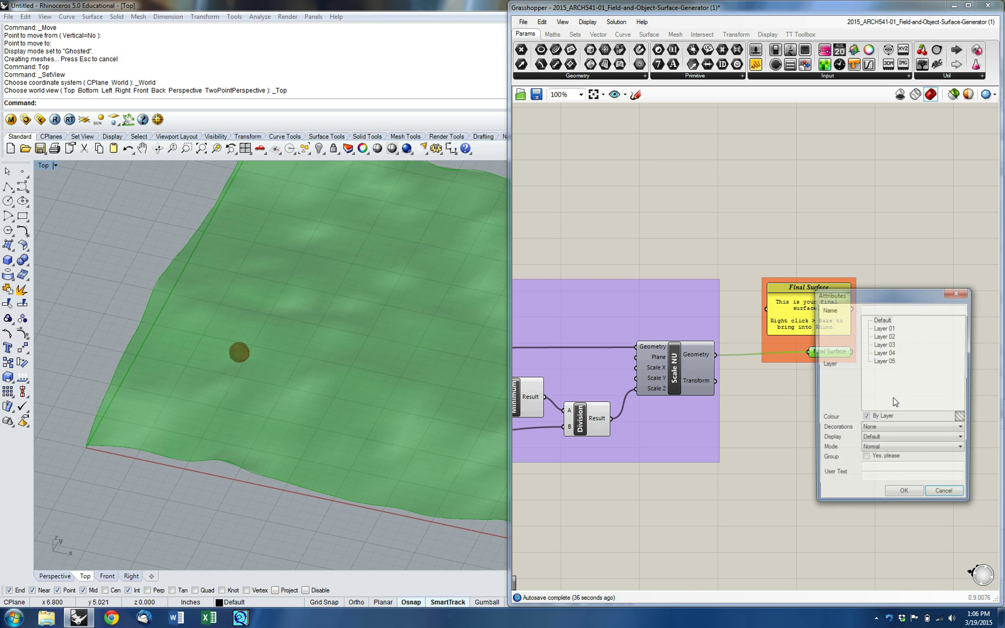
left_click(902, 495)
- Move the newly baked surface past the earlier baked one so they lie side by side, and compare them
scroll(168, 314, "down", 5)
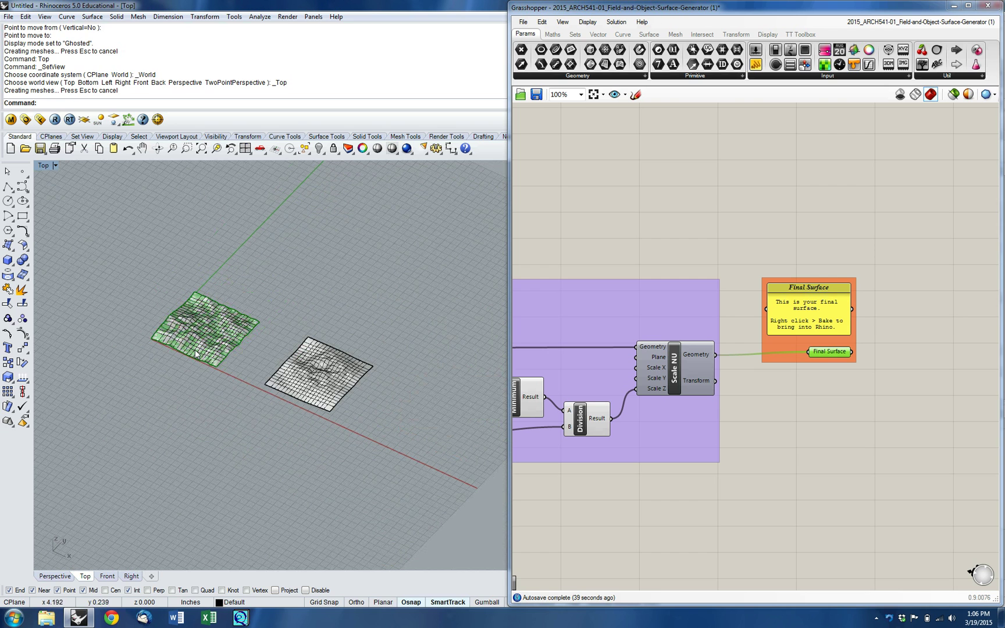
left_click(213, 331)
type("M")
key("Return")
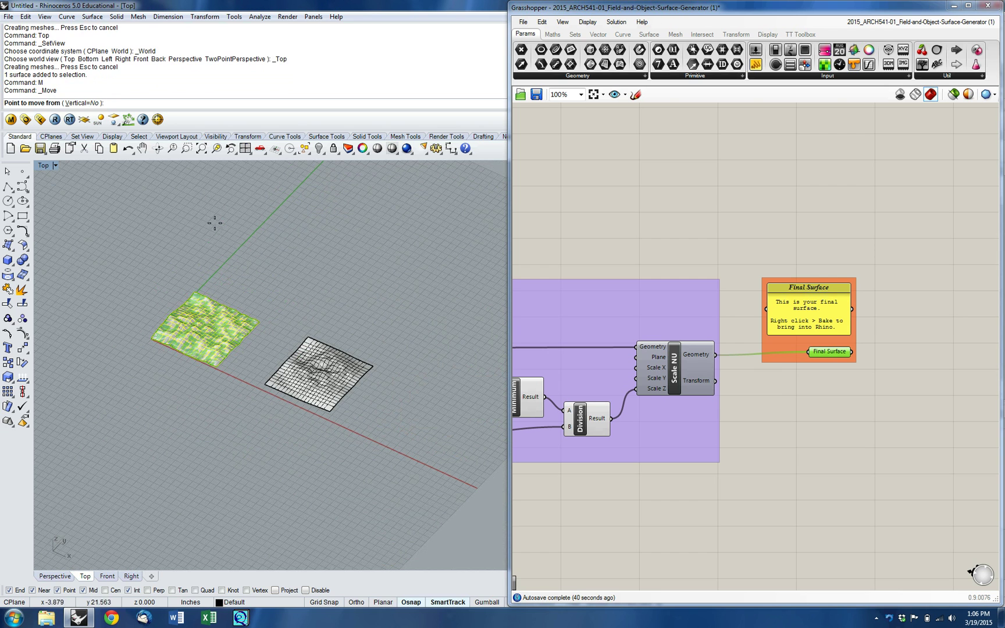
left_click(223, 259)
left_click(418, 342)
left_click(356, 338)
right_click_drag(297, 431, 455, 309, "ctrl+shift")
scroll(455, 308, "up", 2)
- Load the FLOWER INVERT picture from the Assignment 2 Photos folder into the Object Image sampler
scroll(763, 202, "down", 5)
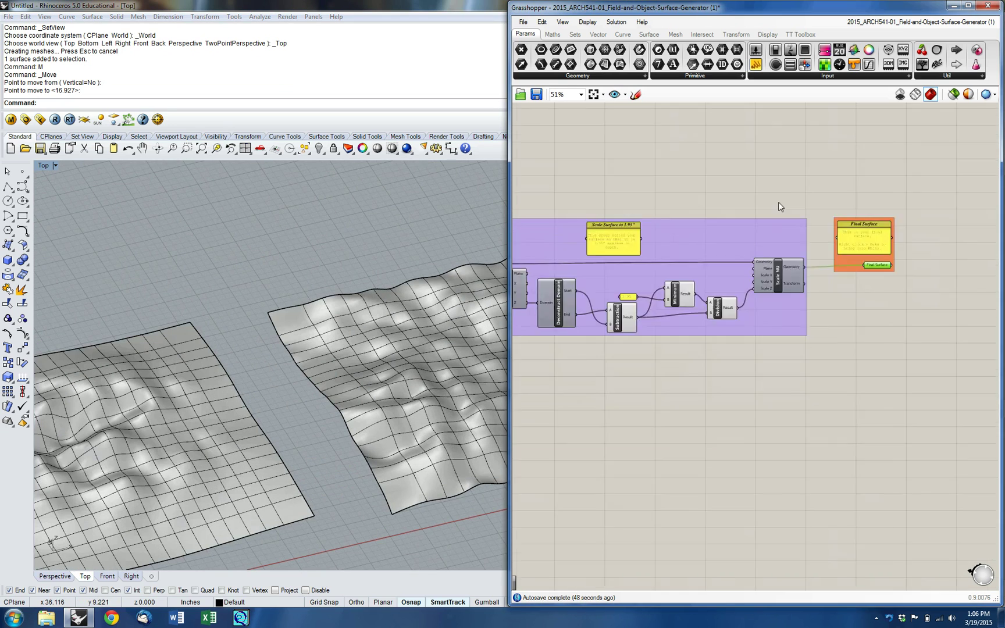
scroll(790, 315, "up", 4)
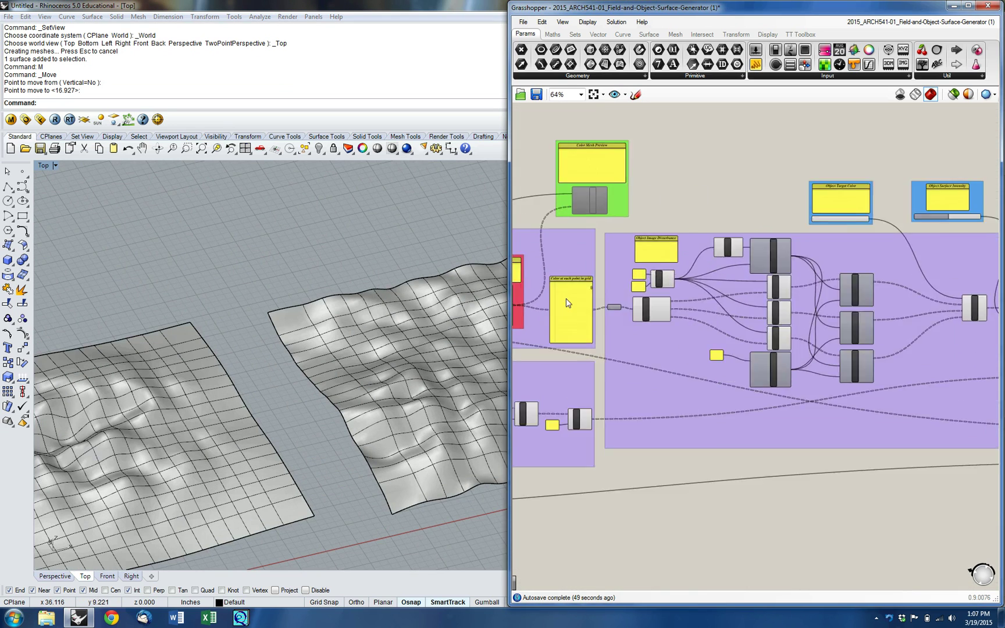
scroll(777, 312, "up", 2)
right_click(777, 313)
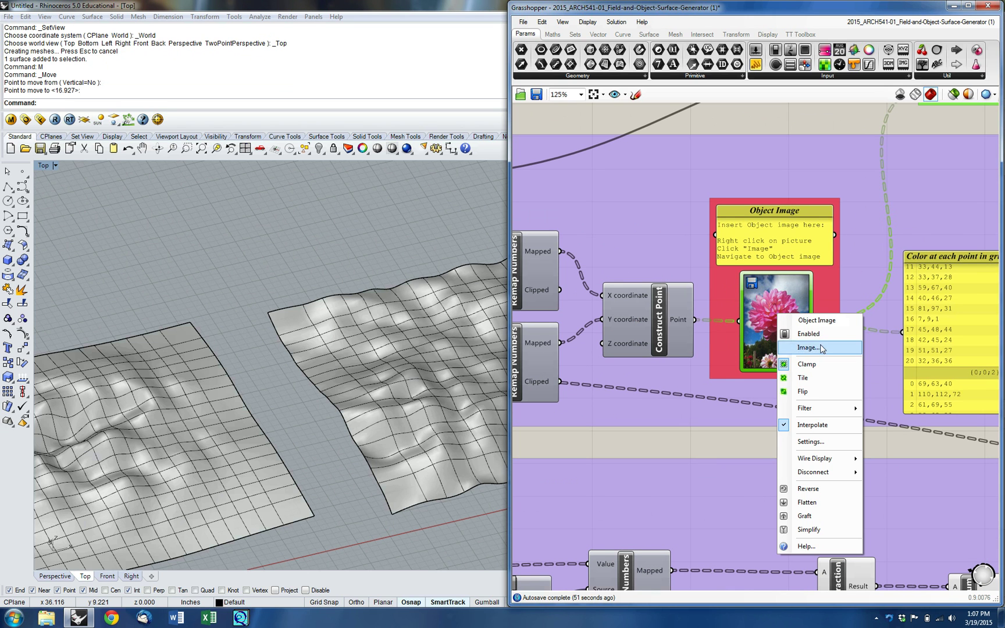
left_click(825, 348)
left_click(796, 96)
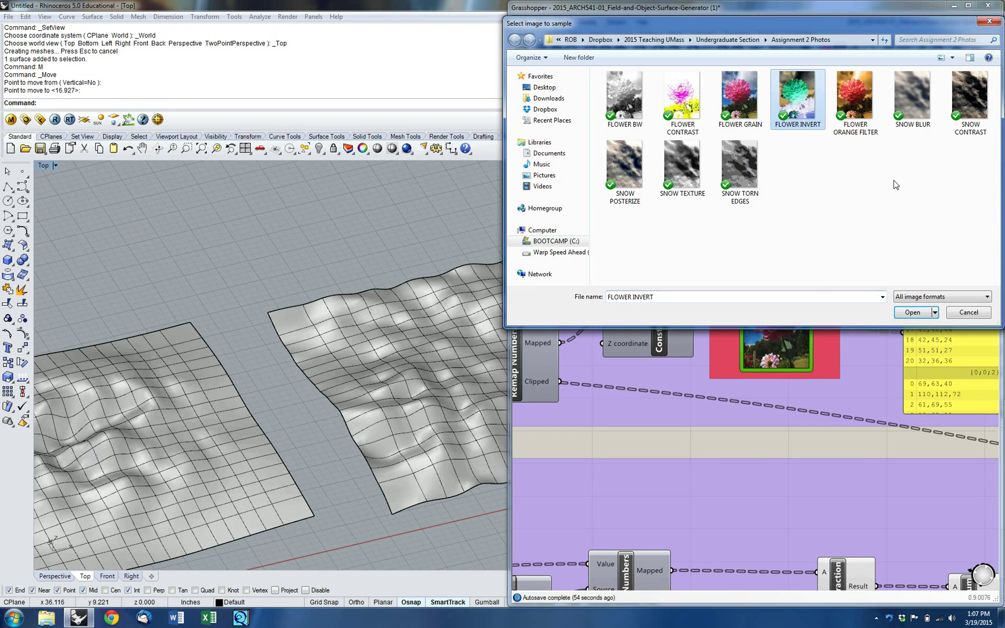
left_click(912, 313)
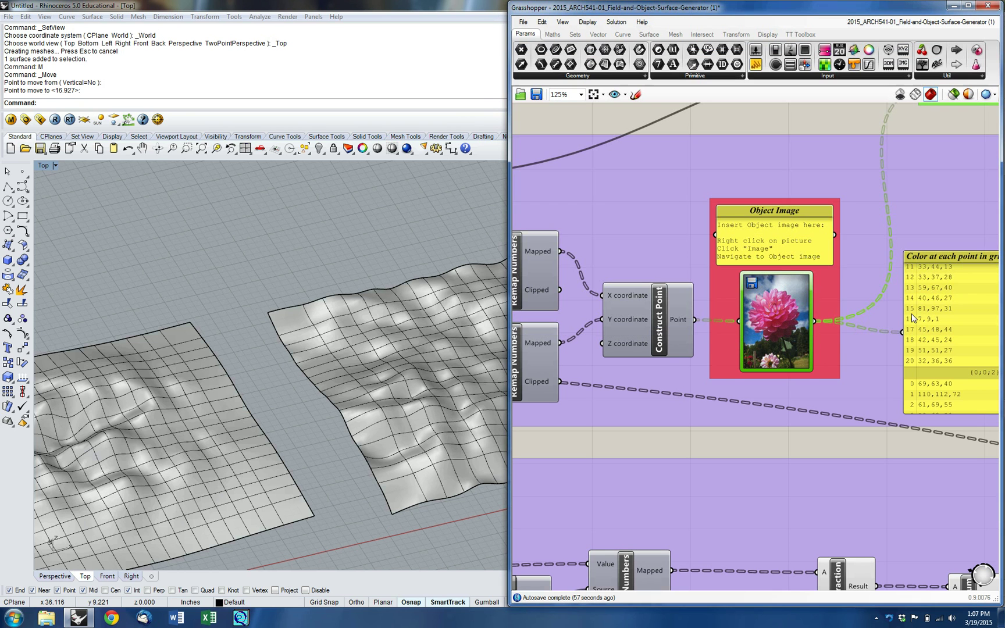
- Load a different, softly blurred black-and-white picture into the Field Image sampler
scroll(835, 326, "down", 10)
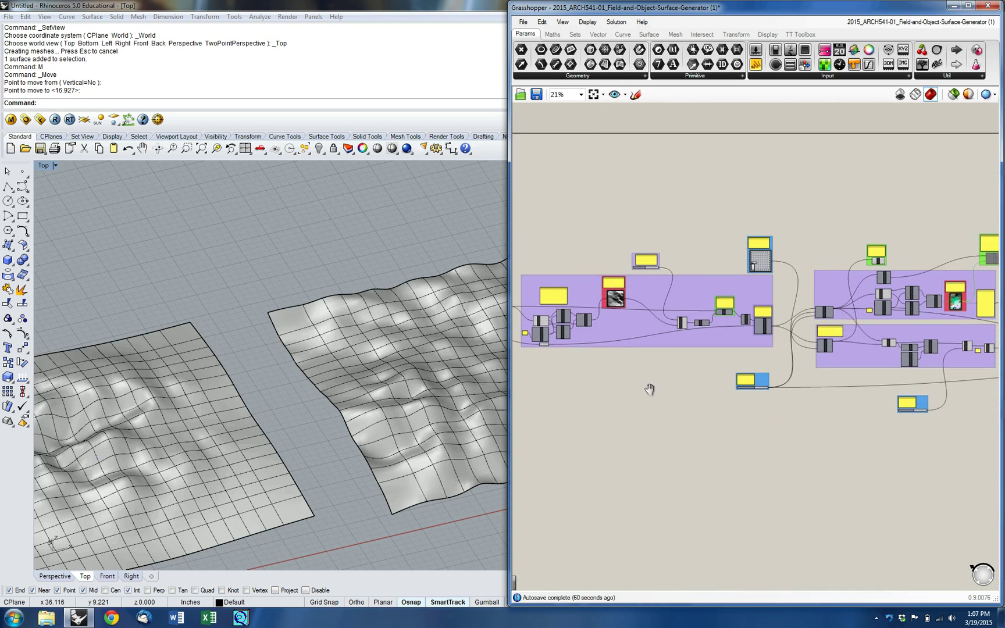
right_click_drag(621, 362, 735, 413)
scroll(737, 343, "up", 10)
left_click(714, 347)
right_click(714, 346)
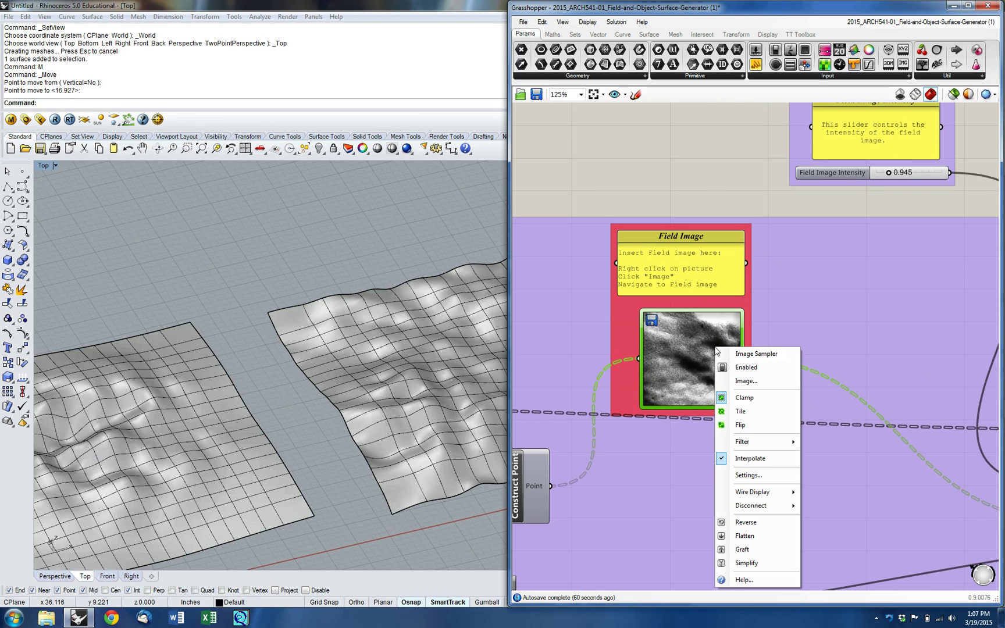
left_click(777, 385)
left_click(906, 94)
left_click(913, 313)
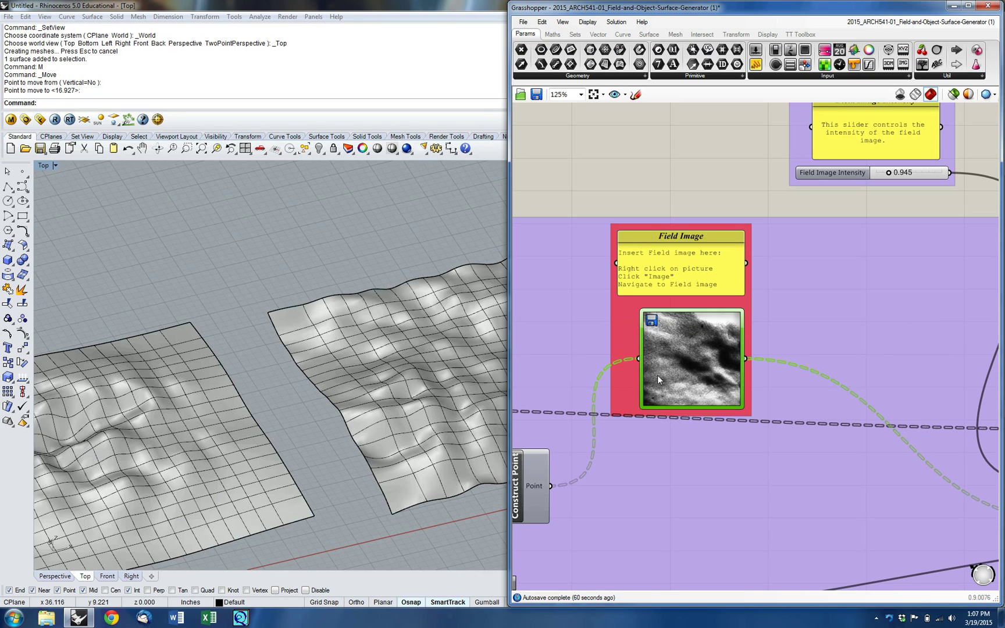
- Examine the previewed surface in Rhino from several angles, including the area around the focal point sphere
right_click_drag(235, 481, 105, 413)
scroll(345, 360, "down", 12)
scroll(110, 413, "up", 11)
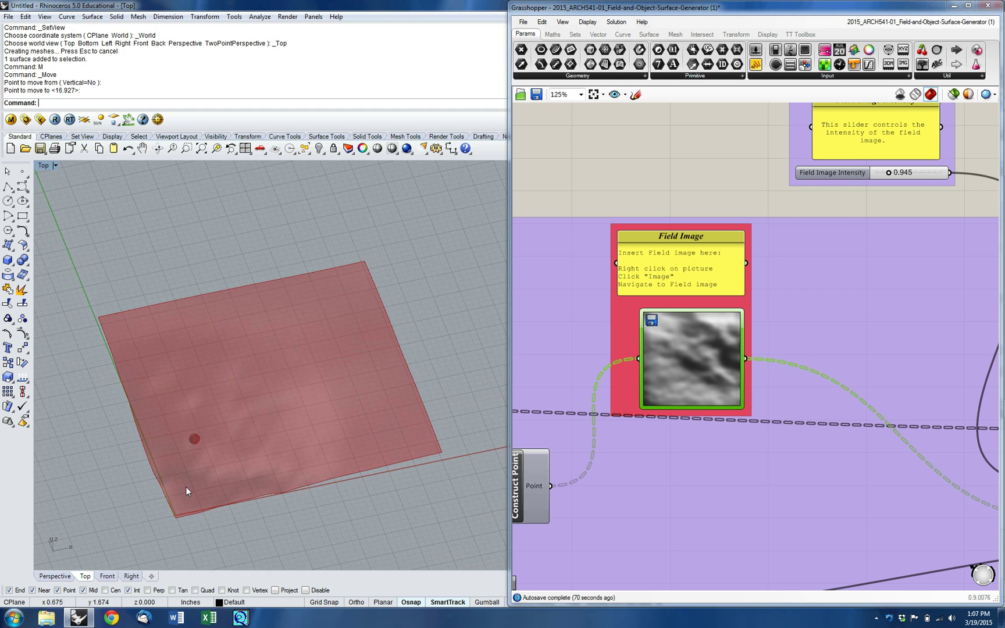
right_click_drag(183, 473, 256, 503)
scroll(198, 411, "up", 6)
right_click_drag(200, 411, 222, 422, "ctrl+shift")
scroll(377, 475, "down", 6)
right_click_drag(481, 446, 302, 355)
- Set the Resolution of Field Image in the Field Image Resolution group to 50
scroll(896, 298, "down", 2)
scroll(895, 296, "down", 3)
right_click_drag(788, 383, 864, 357)
right_click_drag(691, 348, 761, 382)
scroll(689, 359, "up", 5)
scroll(690, 362, "up", 2)
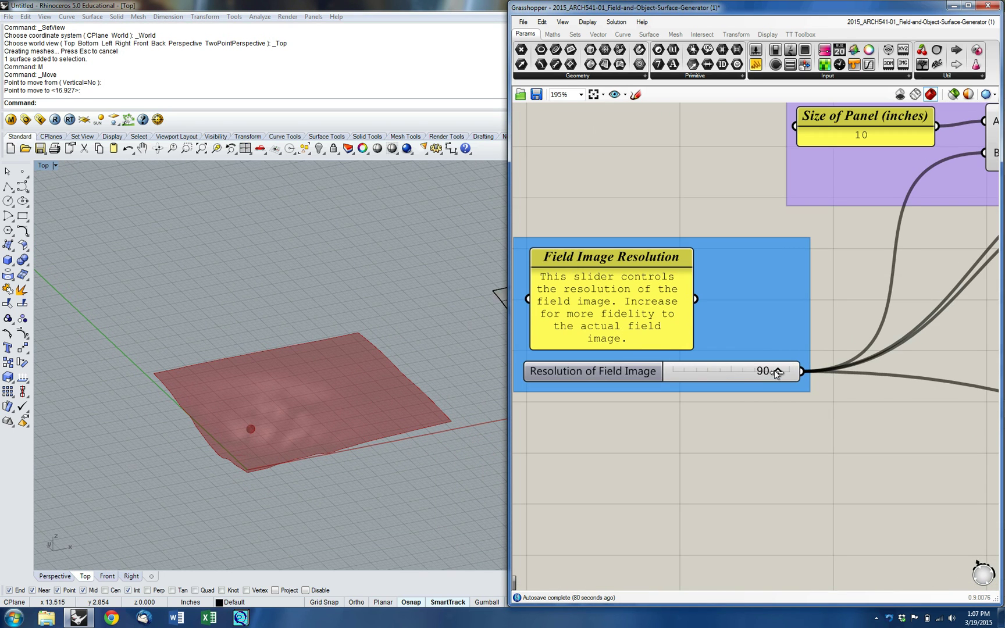
double_click(742, 367)
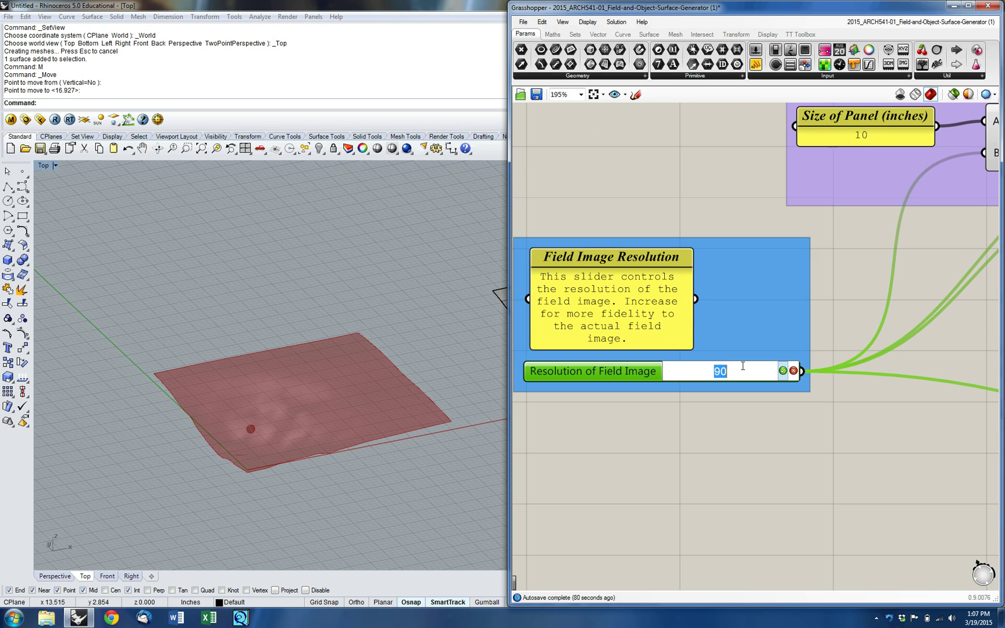
key("Return")
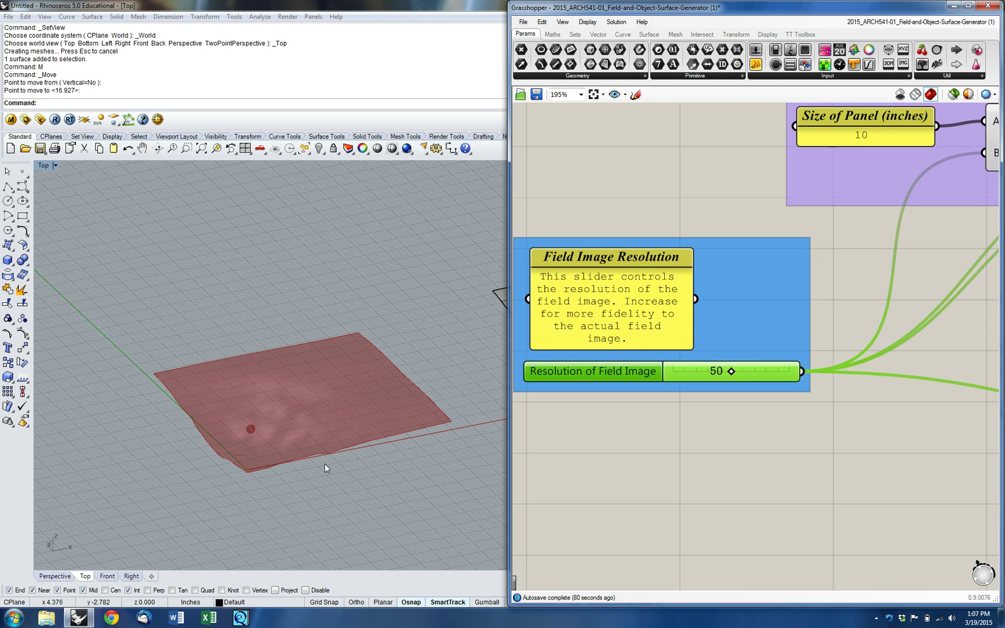
- Raise the Field Image Intensity to 2 and on to 3, checking the effect on the previewed surface
scroll(733, 361, "down", 7)
right_click_drag(808, 338, 602, 389)
right_click_drag(807, 330, 675, 325)
scroll(790, 287, "up", 5)
double_click(774, 296)
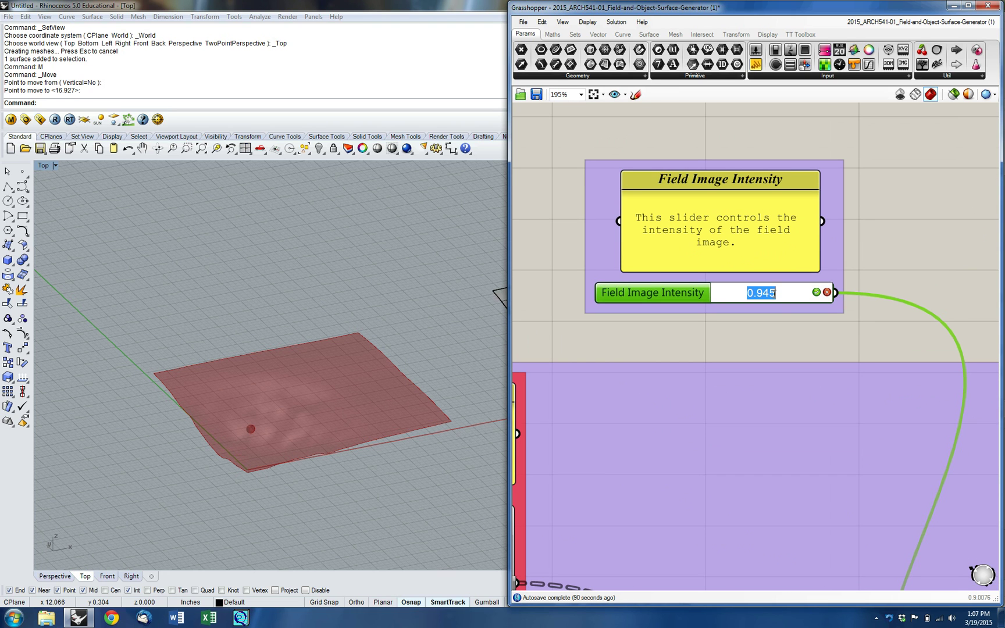
key("Return")
left_click(869, 254)
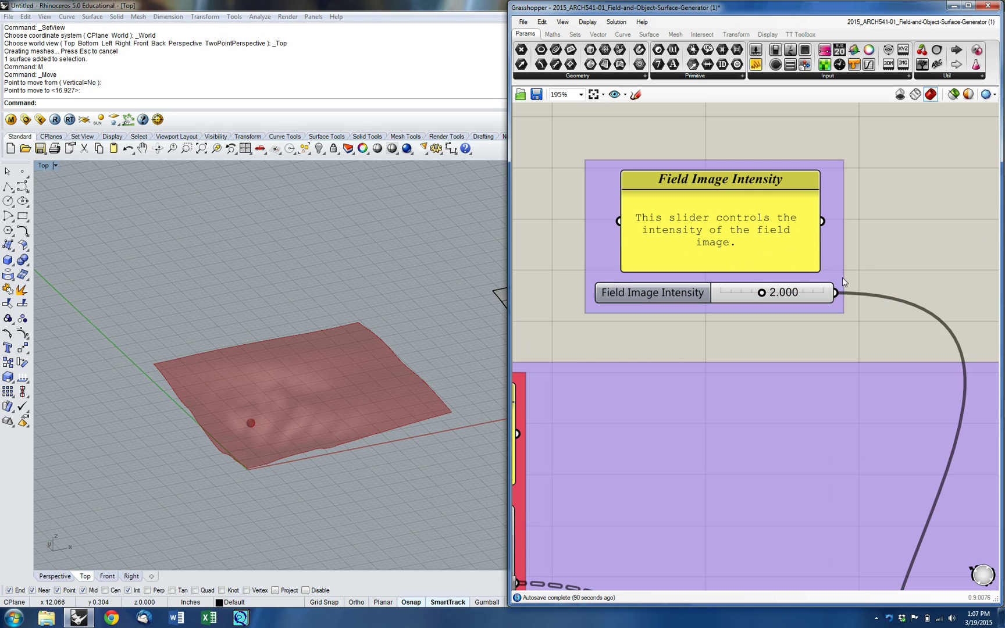
double_click(785, 293)
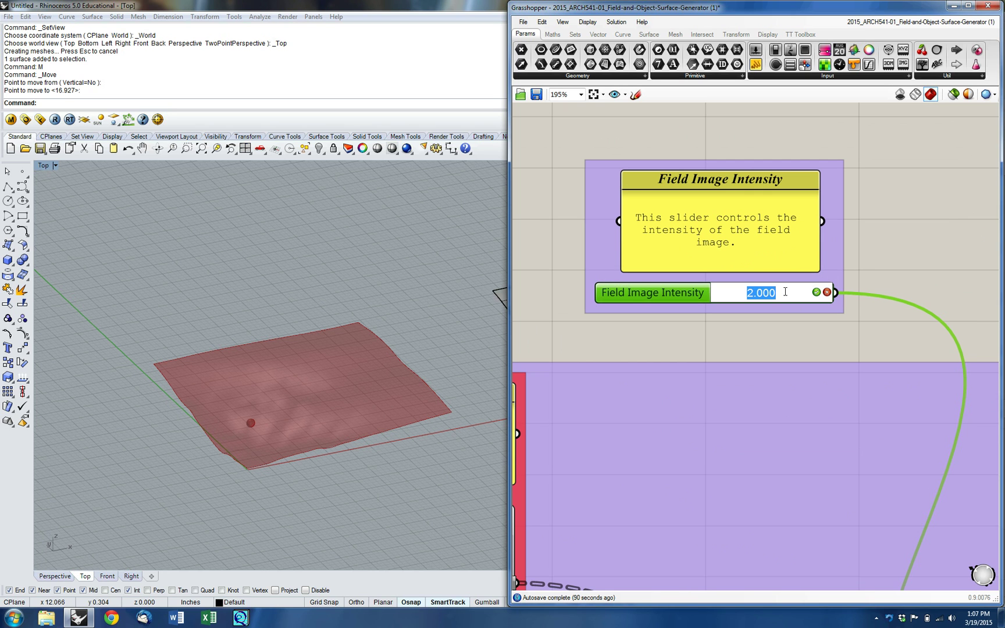
key("Return")
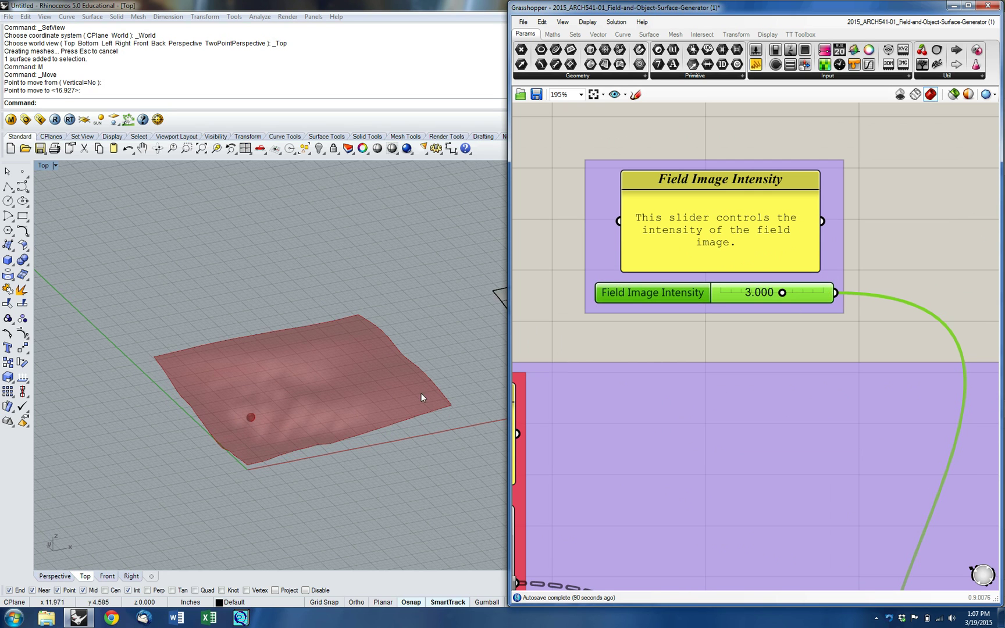
right_click_drag(371, 412, 314, 419)
scroll(875, 278, "down", 6)
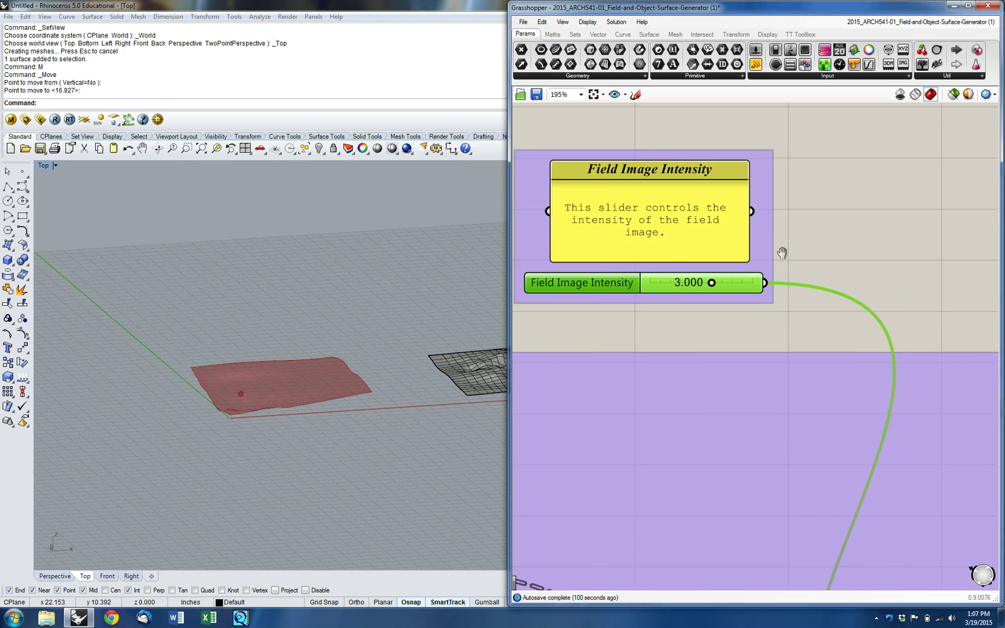
- Move the Focal Point of Object Image close to the upper-right corner of its grid and check the preview
right_click_drag(845, 257, 638, 271)
right_click_drag(567, 270, 635, 270)
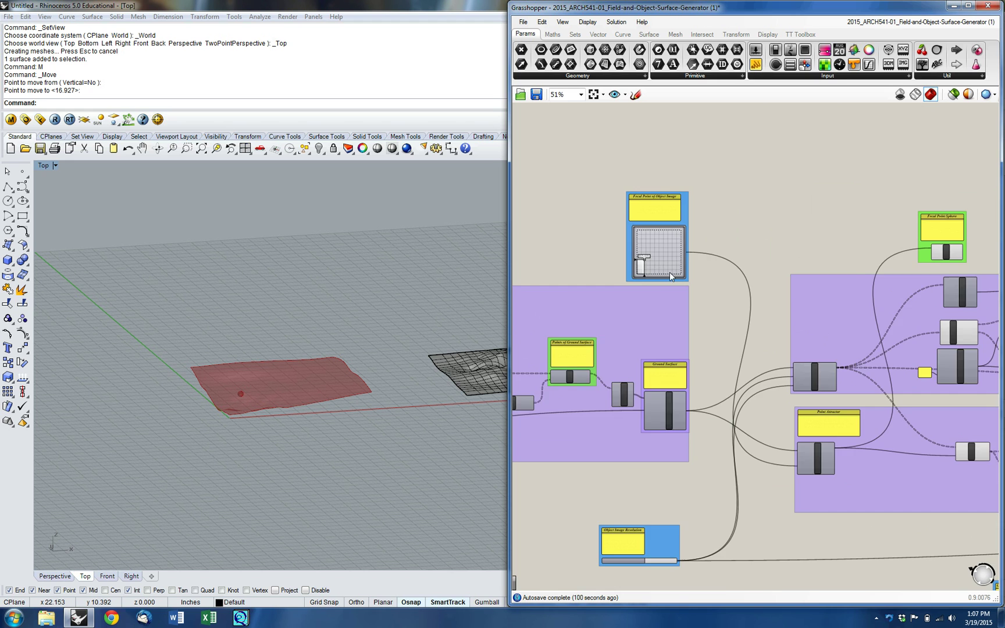
scroll(634, 268, "up", 5)
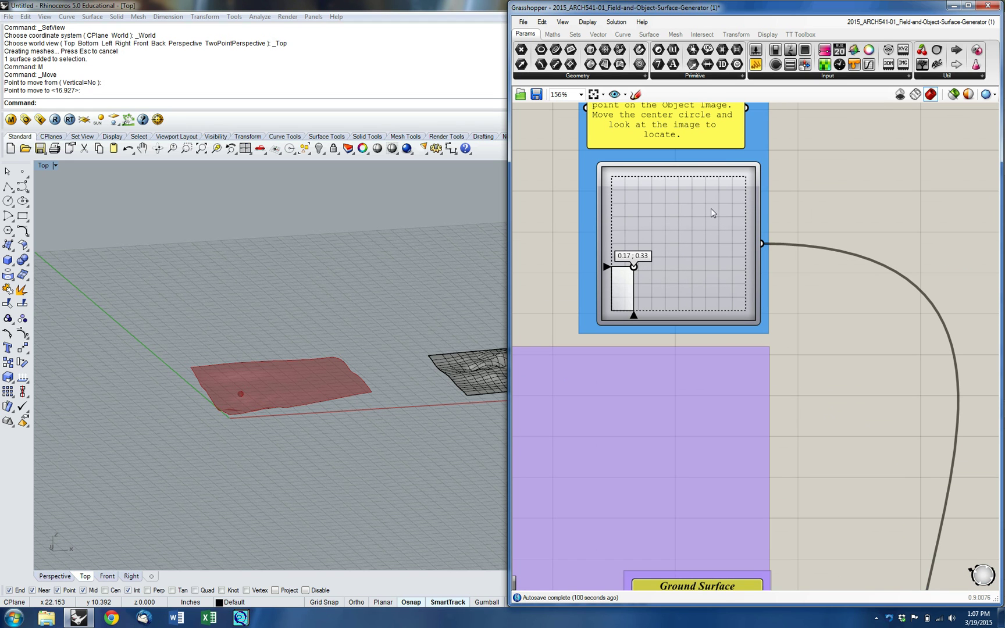
left_click_drag(633, 266, 710, 210)
left_click_drag(727, 212, 734, 192)
right_click_drag(828, 204, 778, 165)
scroll(781, 203, "down", 6)
right_click_drag(773, 251, 729, 216)
right_click_drag(336, 365, 364, 408)
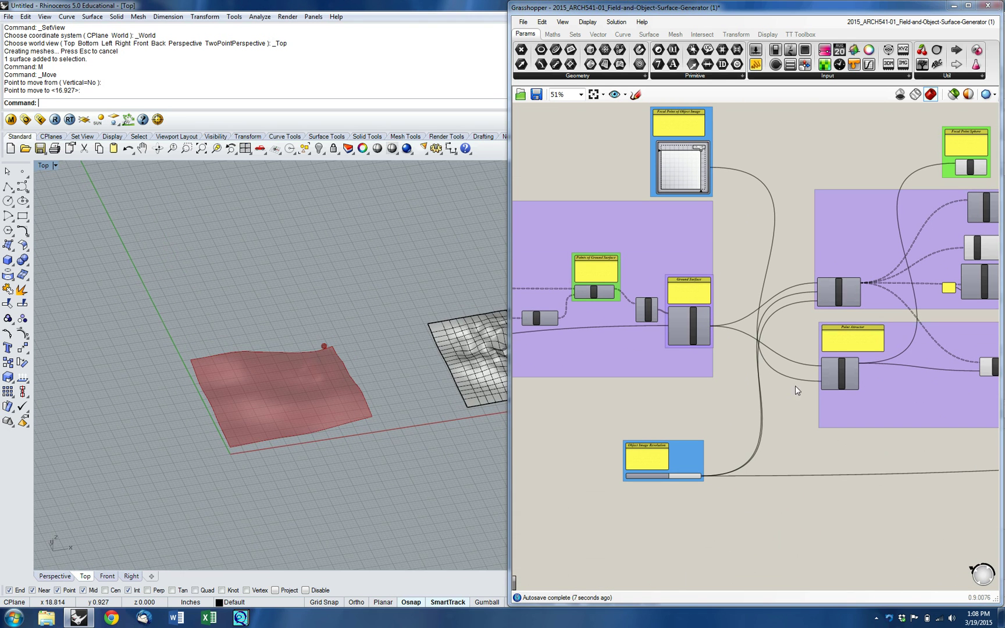
- Set the Object Disturbance Resolution in the Object Image Resolution group to 90 and inspect the refined surface
right_click_drag(714, 421, 662, 373)
scroll(581, 435, "up", 4)
scroll(608, 418, "up", 3)
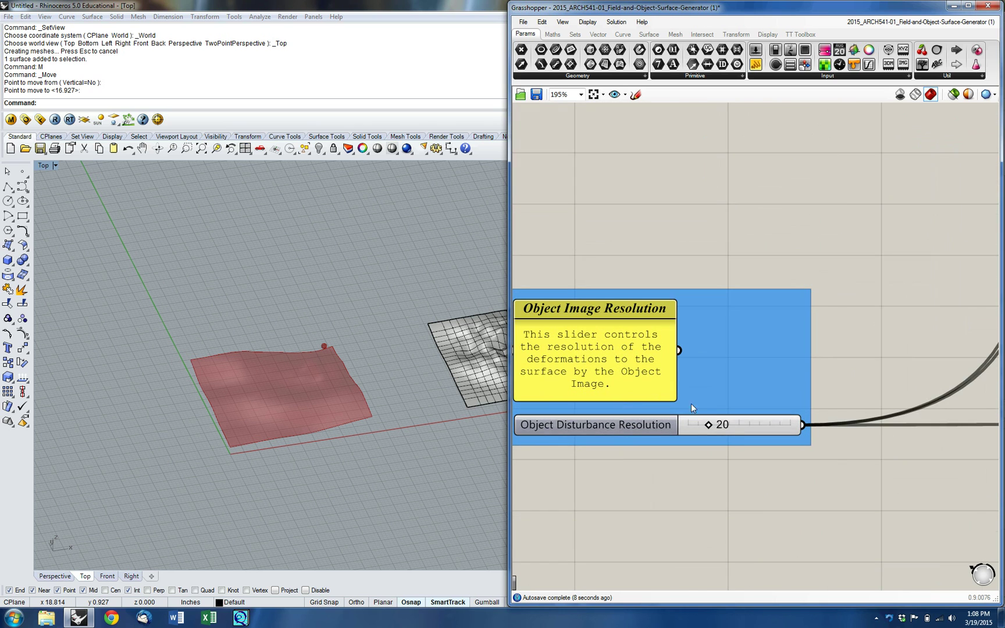
double_click(739, 425)
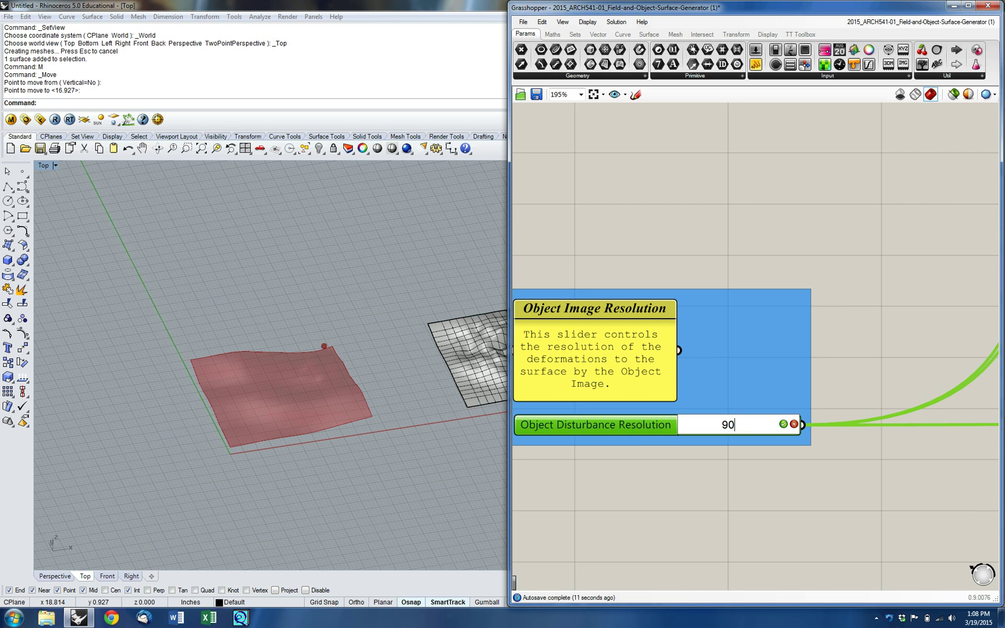
key("Return")
right_click_drag(183, 484, 335, 412)
scroll(325, 348, "up", 8)
scroll(702, 236, "down", 8)
- Increase the Object Disturbance Range so the object's disturbance spreads across more of the surface
right_click_drag(860, 224, 698, 359)
right_click_drag(790, 401, 761, 407)
scroll(731, 426, "up", 8)
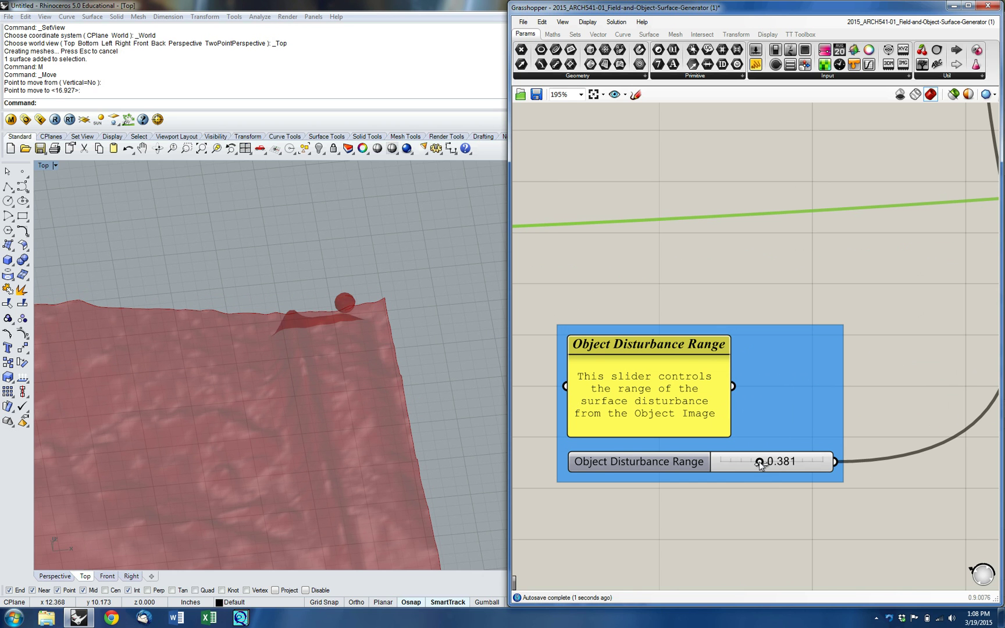
right_click_drag(369, 406, 343, 424)
scroll(380, 405, "down", 12)
- Switch the heightfield color in the Object Target Color group to Green
right_click_drag(855, 340, 742, 308)
scroll(742, 308, "down", 5)
right_click_drag(848, 294, 681, 390)
right_click_drag(774, 362, 637, 487)
right_click_drag(791, 432, 668, 502)
scroll(913, 174, "up", 6)
left_click(700, 308)
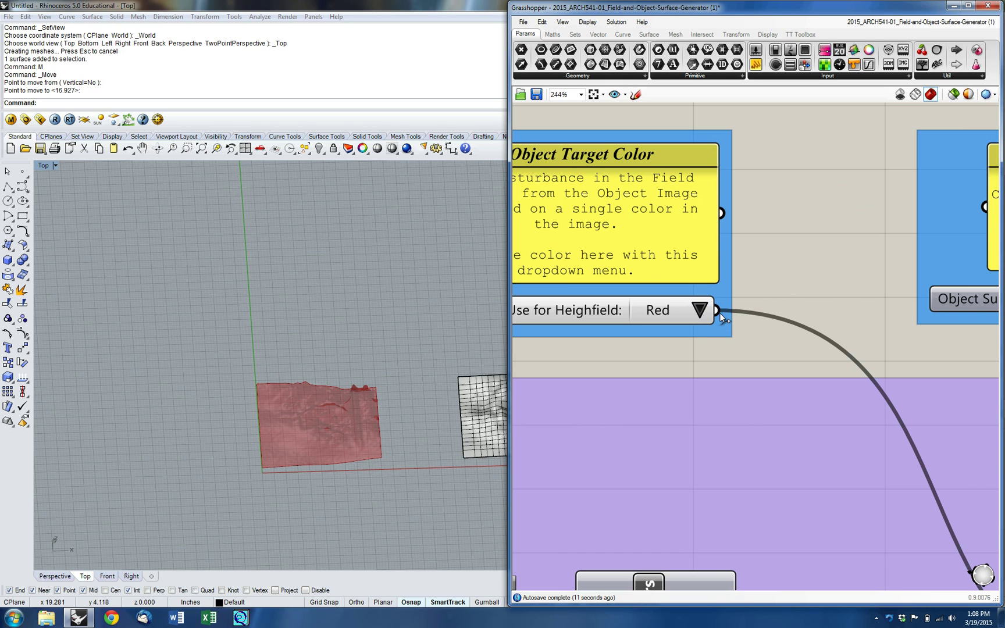
left_click(699, 310)
left_click(708, 329)
left_click(705, 314)
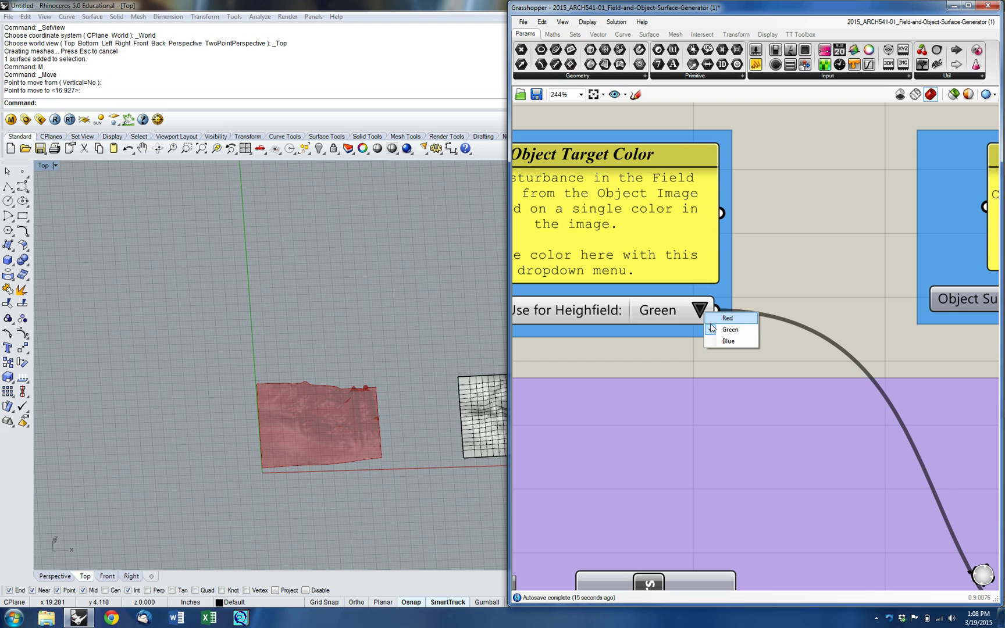
- Check the Object Surface Intensity setting and bake the reconfigured Final Surface into Rhino with the default attributes
right_click_drag(811, 303, 565, 298)
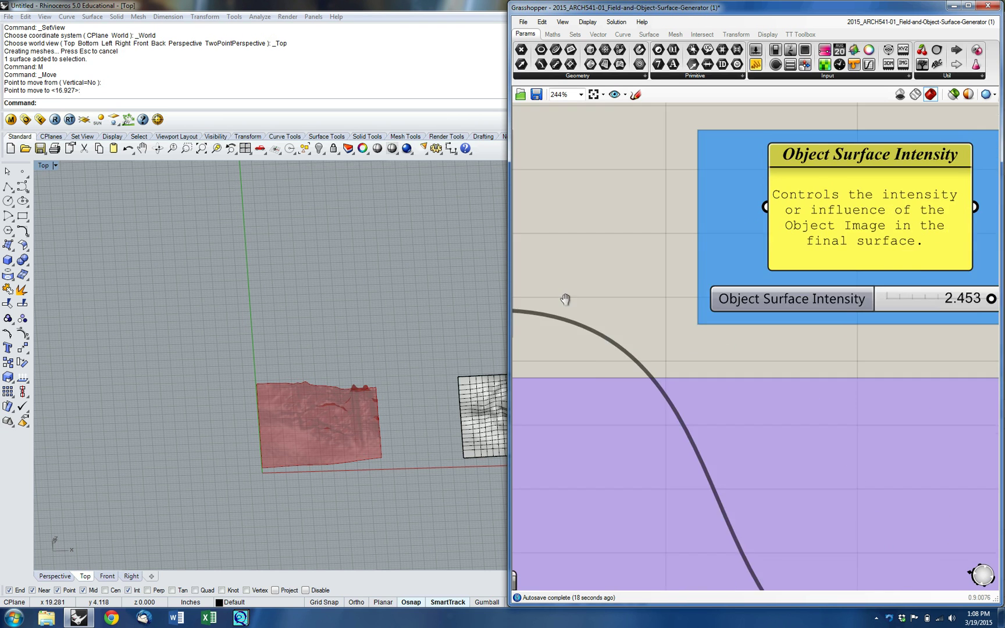
scroll(654, 291, "down", 3)
right_click_drag(828, 293, 729, 277)
scroll(729, 278, "up", 4)
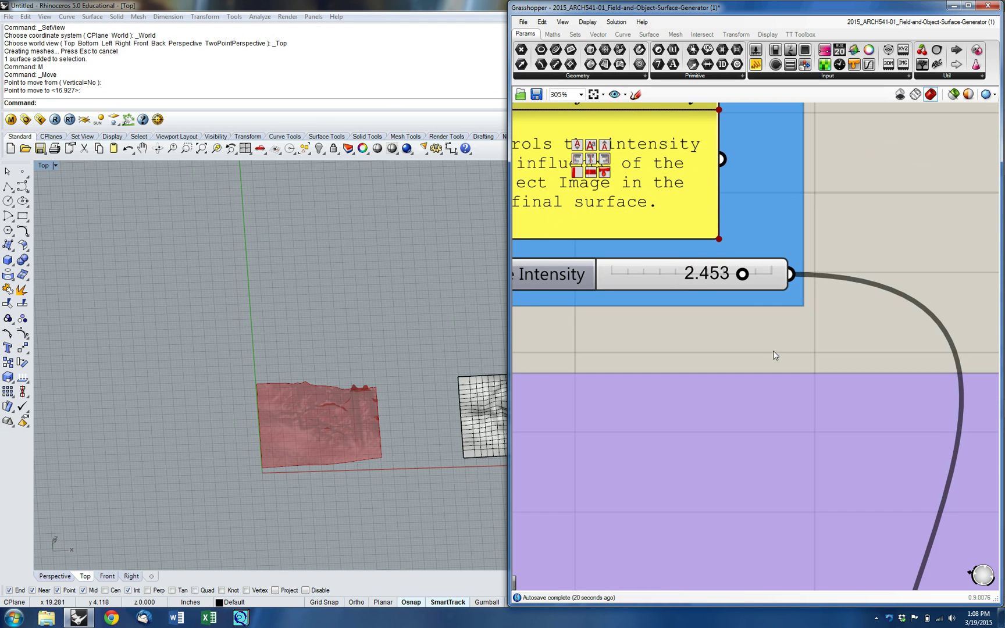
scroll(774, 355, "down", 8)
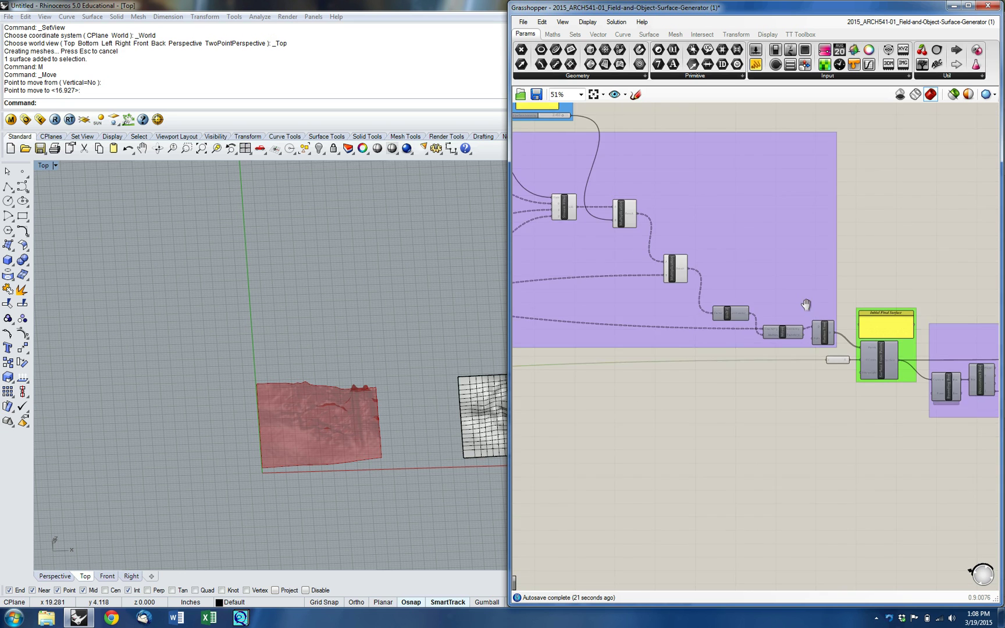
right_click_drag(806, 304, 701, 337)
right_click_drag(869, 387, 623, 293)
scroll(909, 289, "up", 5)
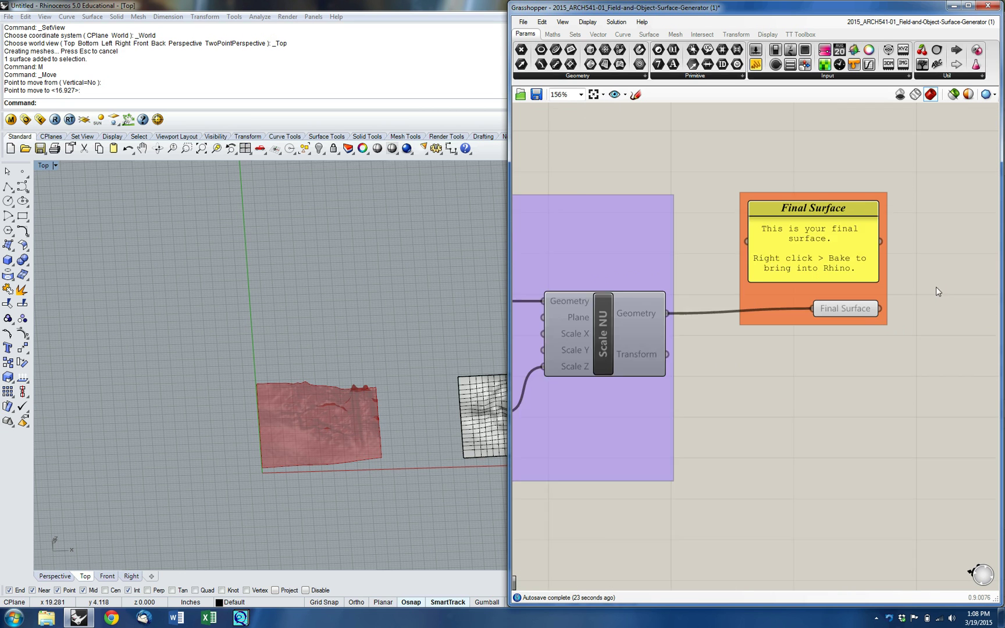
right_click(842, 313)
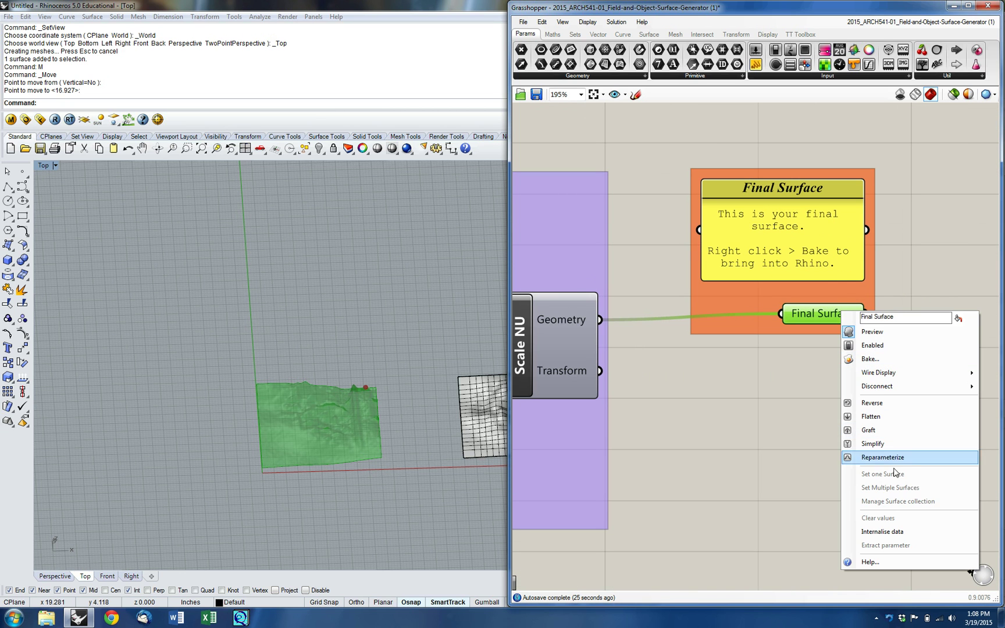
left_click(910, 359)
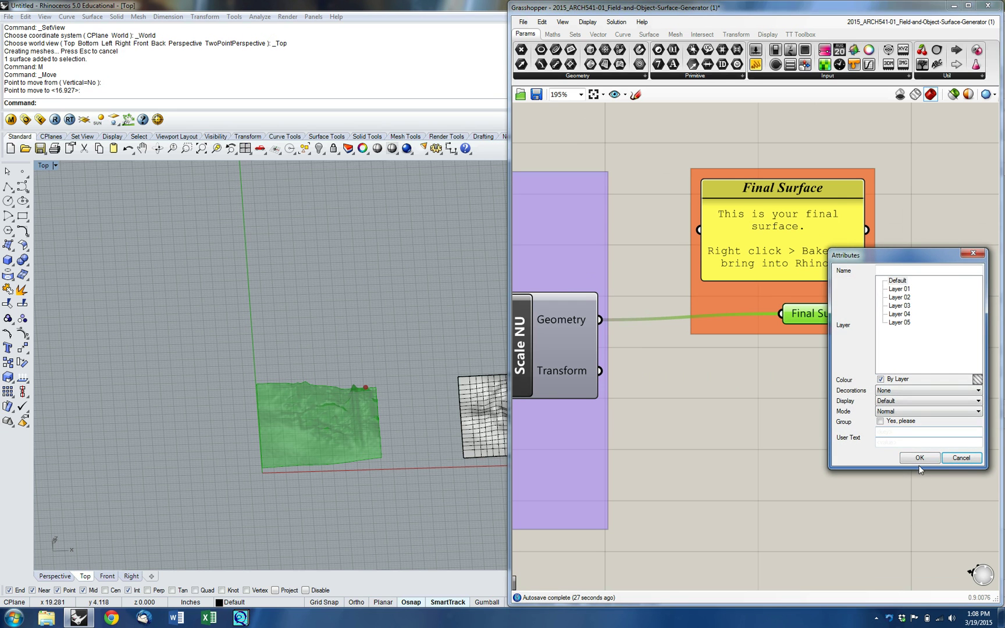
left_click(919, 459)
right_click_drag(338, 334, 360, 348)
- Hide the Grasshopper window and move the newly baked dense surface past the two earlier ones, forming a row
left_click(983, 5)
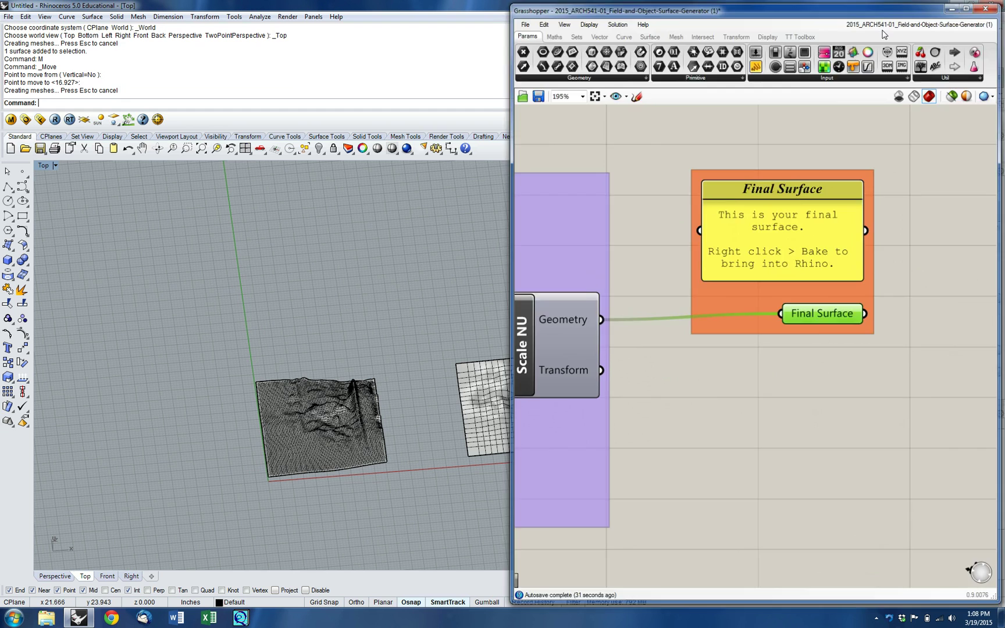
left_click(339, 406)
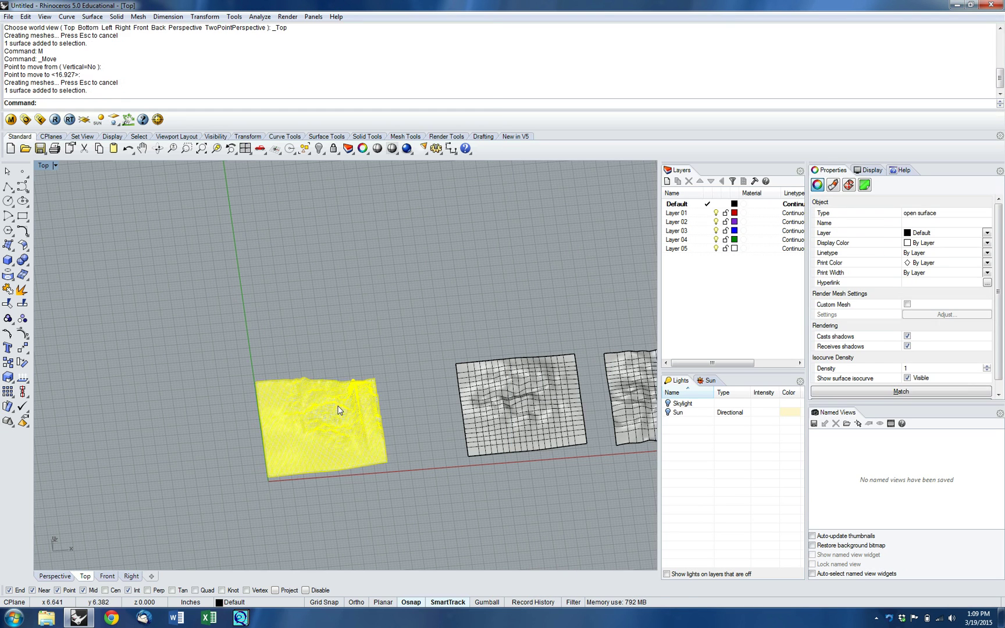
scroll(366, 468, "down", 3)
type("m")
key("Return")
left_click(323, 466)
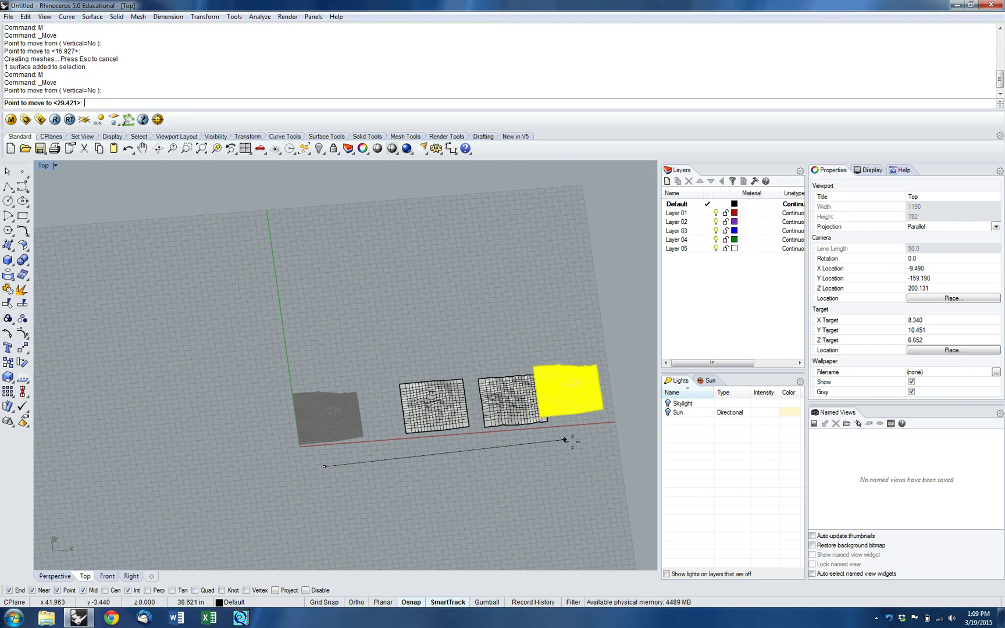
left_click(592, 442)
- Examine the newly baked surface's relief up close and compare it with the coarser surface beside it
right_click_drag(602, 439, 574, 507, "ctrl+shift")
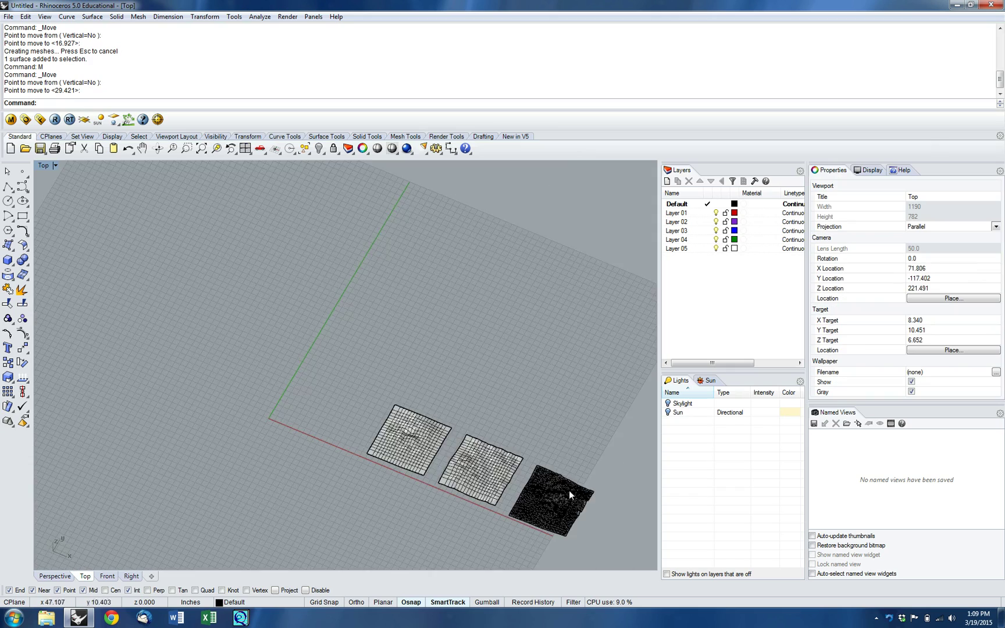
scroll(576, 507, "up", 12)
right_click_drag(524, 477, 486, 382)
right_click_drag(230, 357, 409, 340, "ctrl+shift")
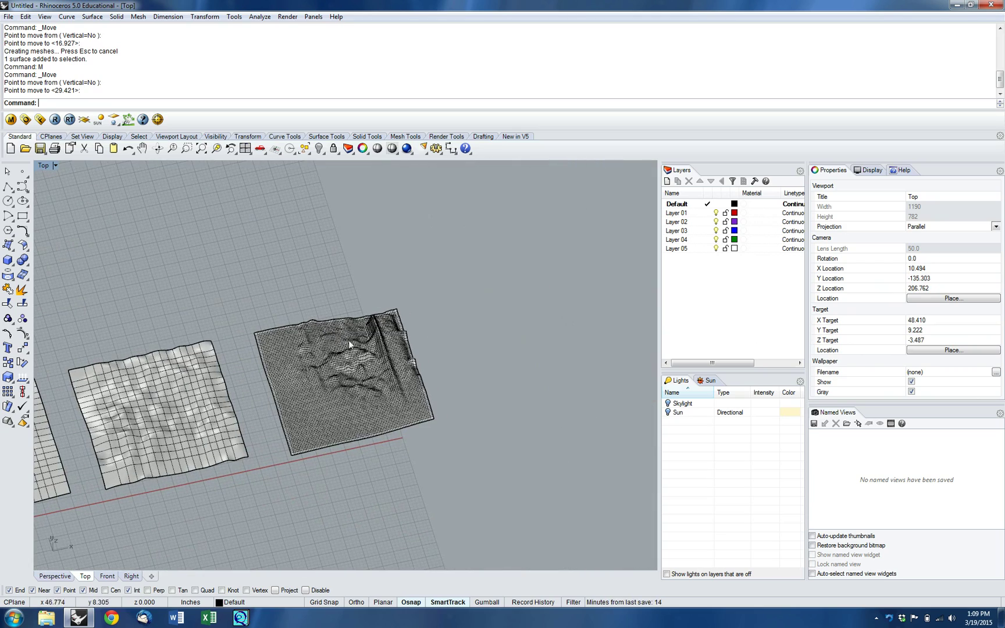
right_click_drag(322, 420, 421, 399)
scroll(416, 337, "up", 8)
right_click_drag(518, 329, 405, 369)
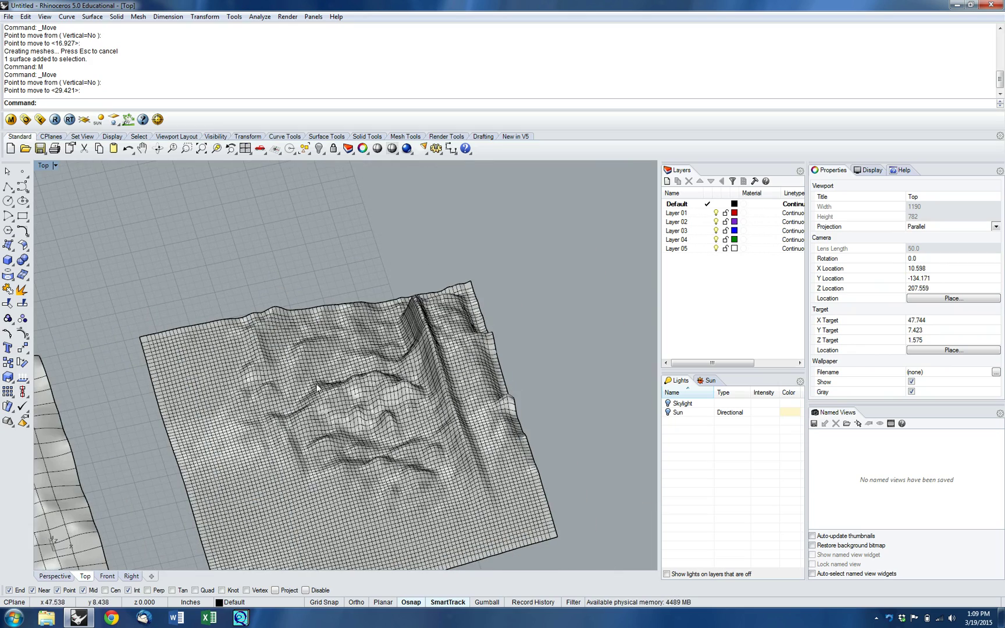
right_click_drag(208, 403, 445, 332)
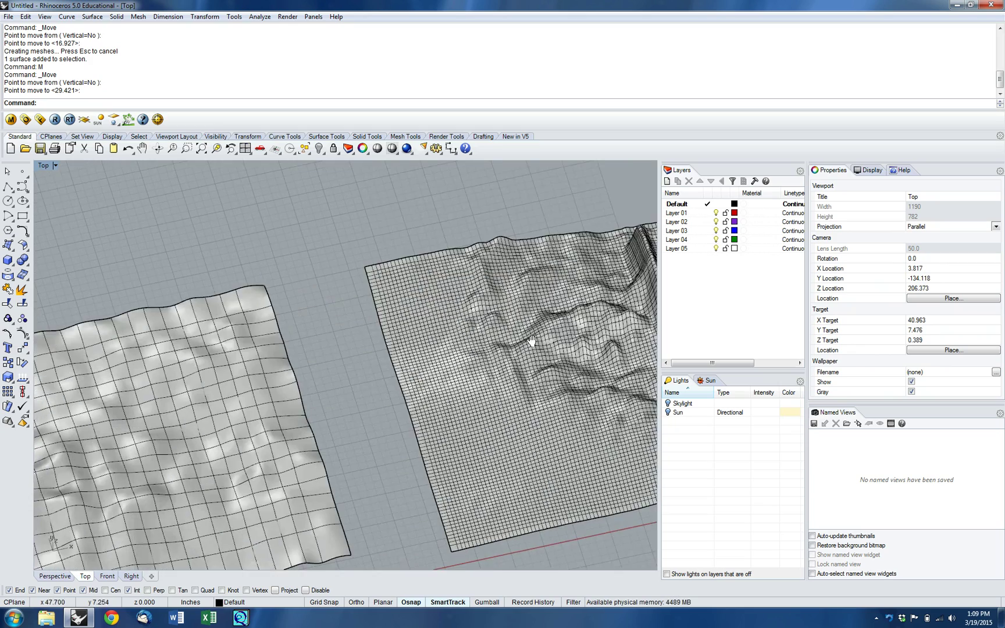
right_click_drag(531, 340, 369, 348)
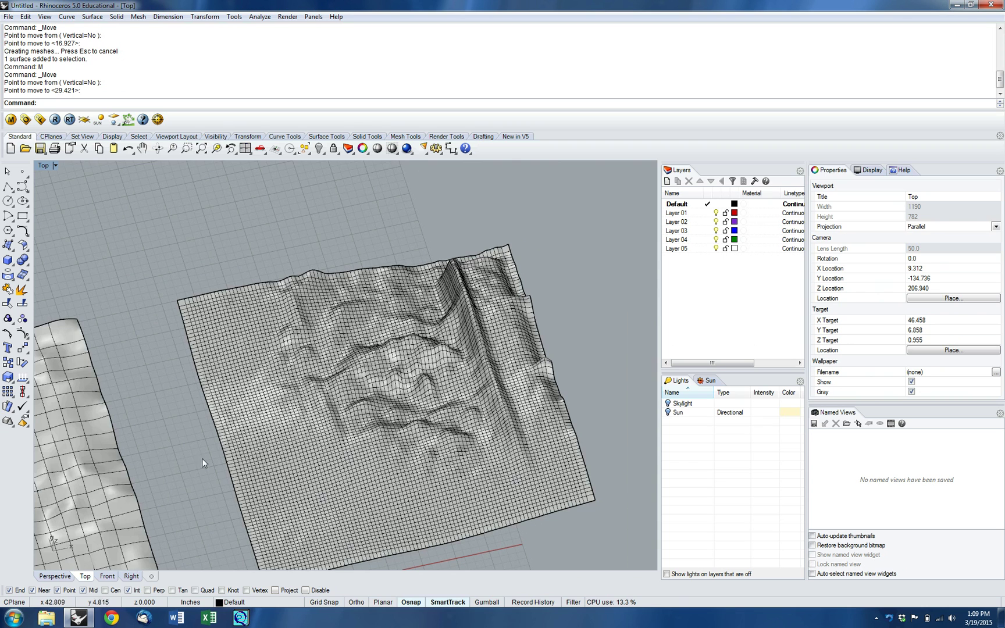
scroll(143, 474, "up", 3)
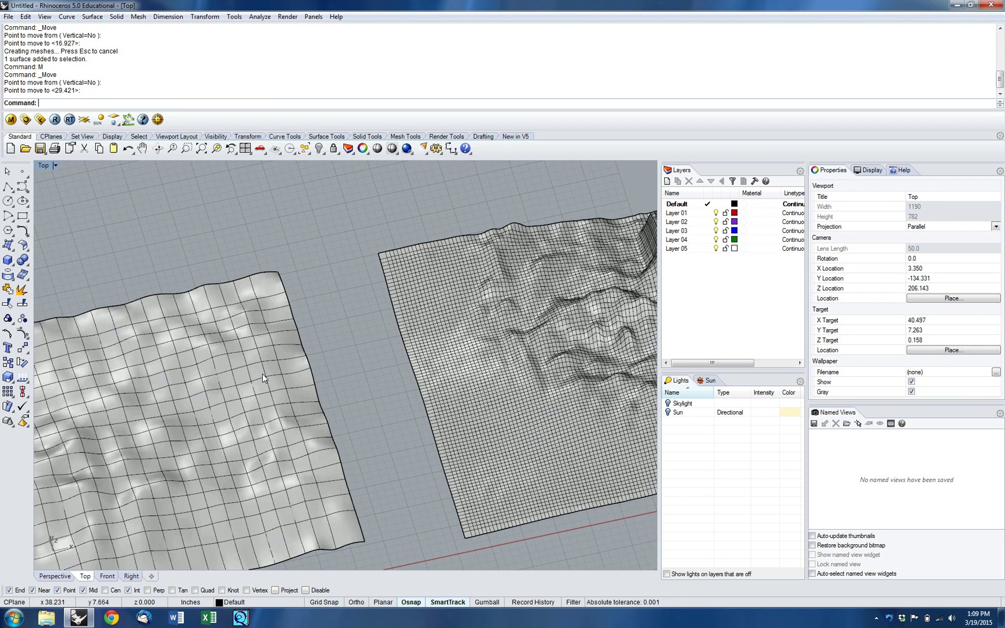